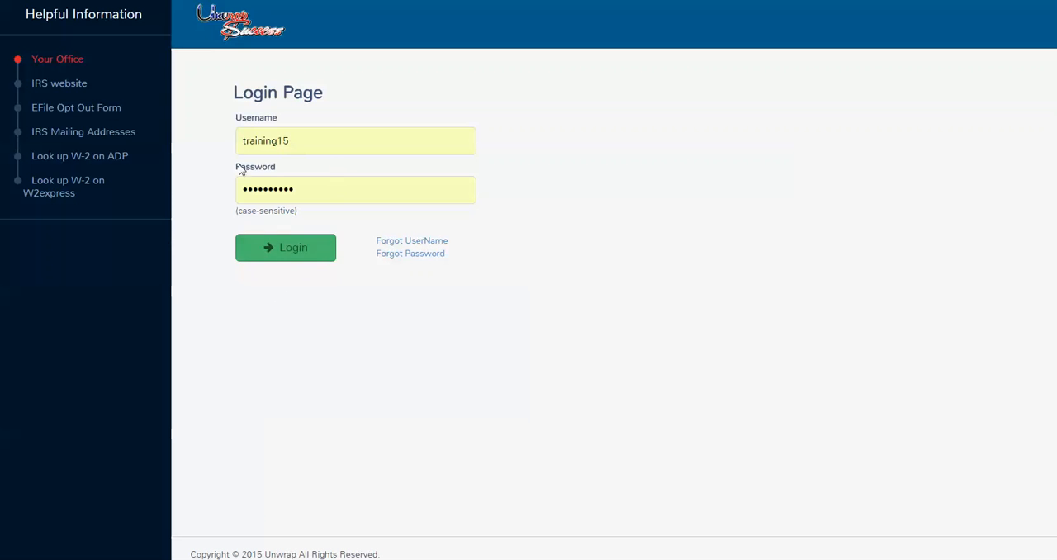
Step: Log in to the tax office and start a new tax return, acknowledging the 7216 consent reminder
click(291, 261)
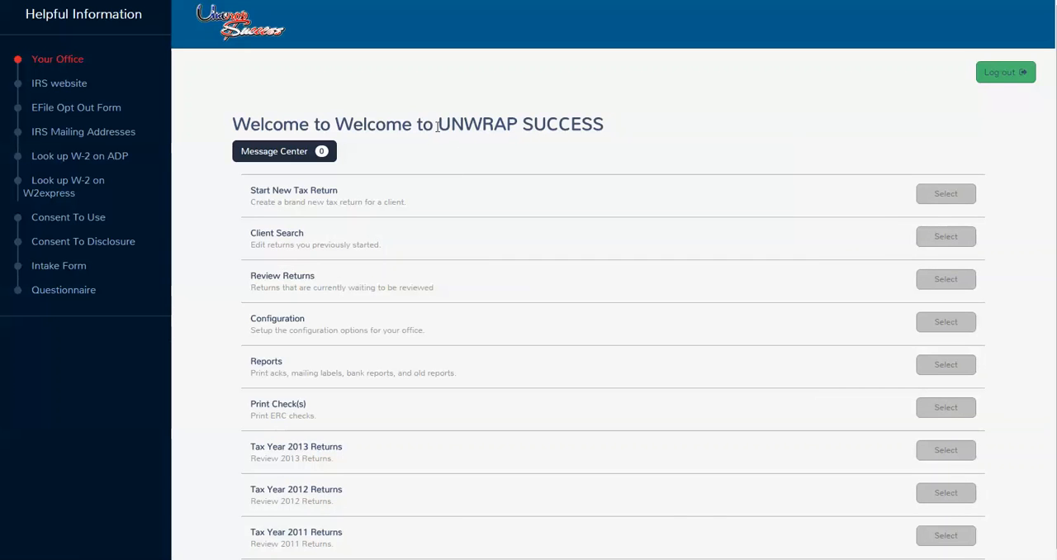
drag(437, 122, 604, 137)
click(603, 74)
click(939, 195)
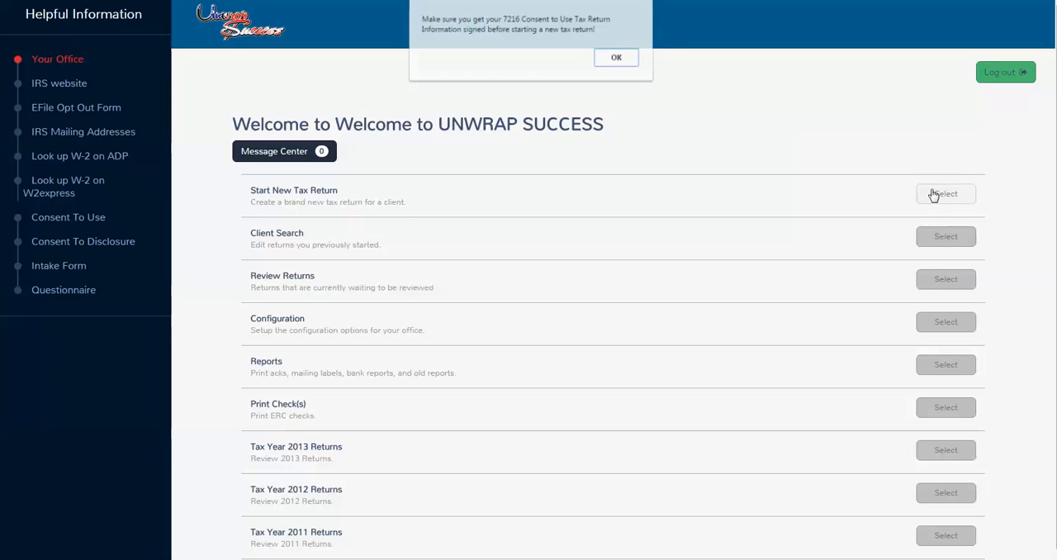
click(615, 59)
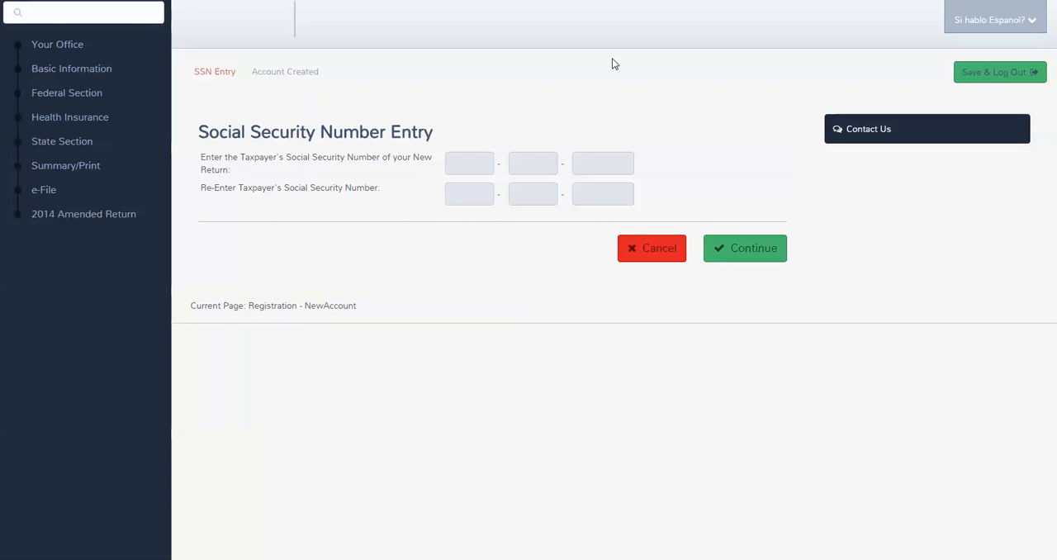
Step: Enter and re-enter the taxpayer's Social Security number for the new return and continue past the prior year data page
click(474, 166)
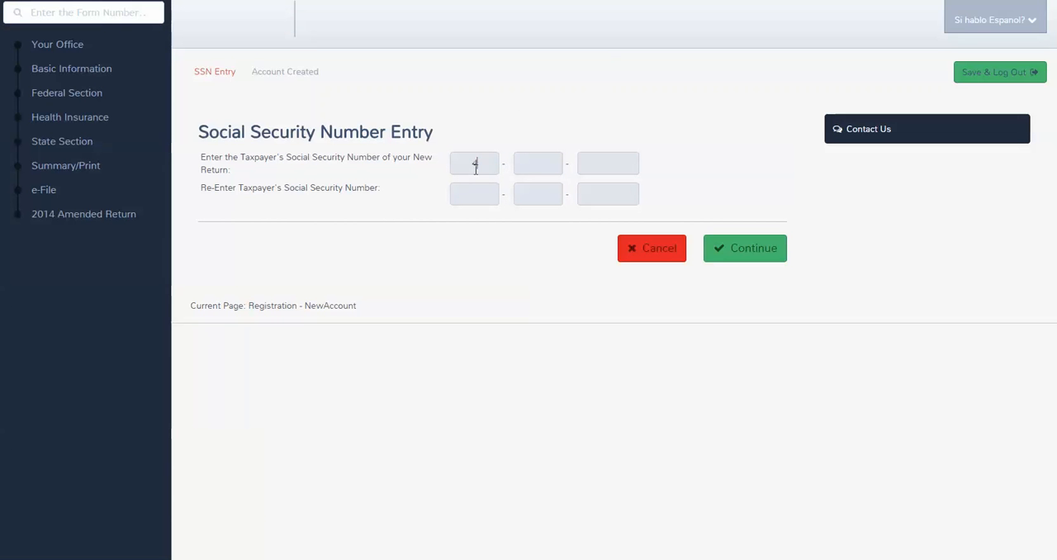
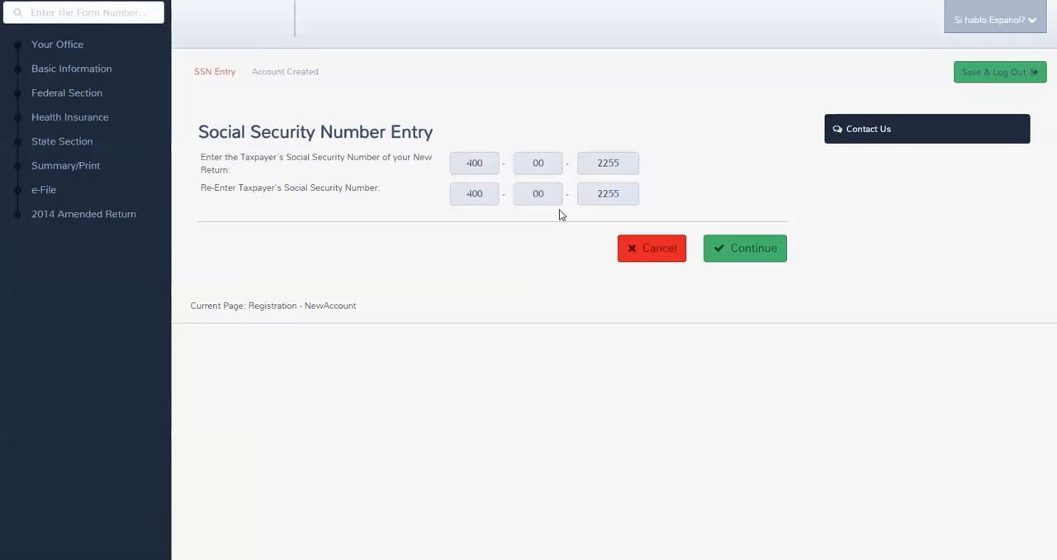
click(726, 245)
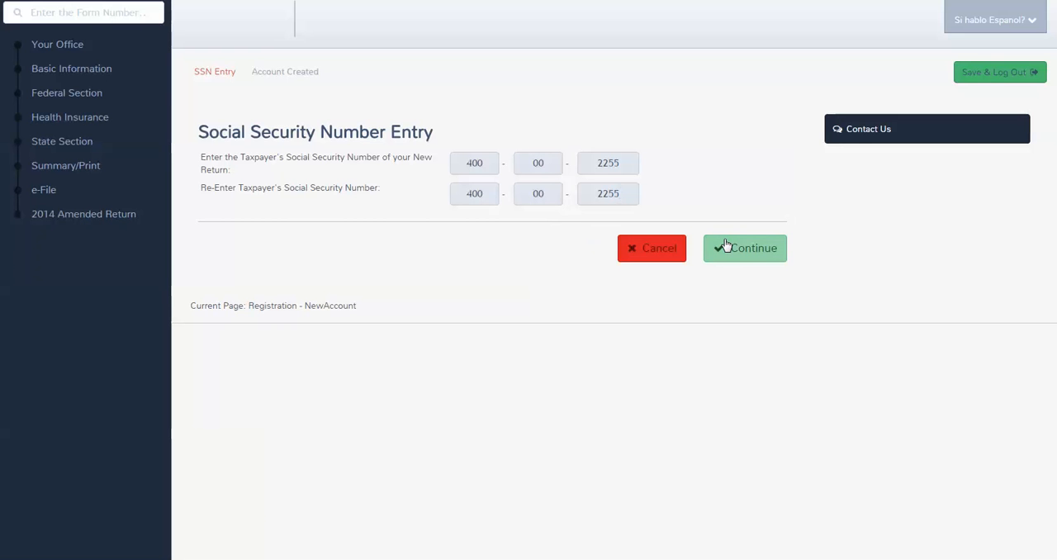
click(722, 248)
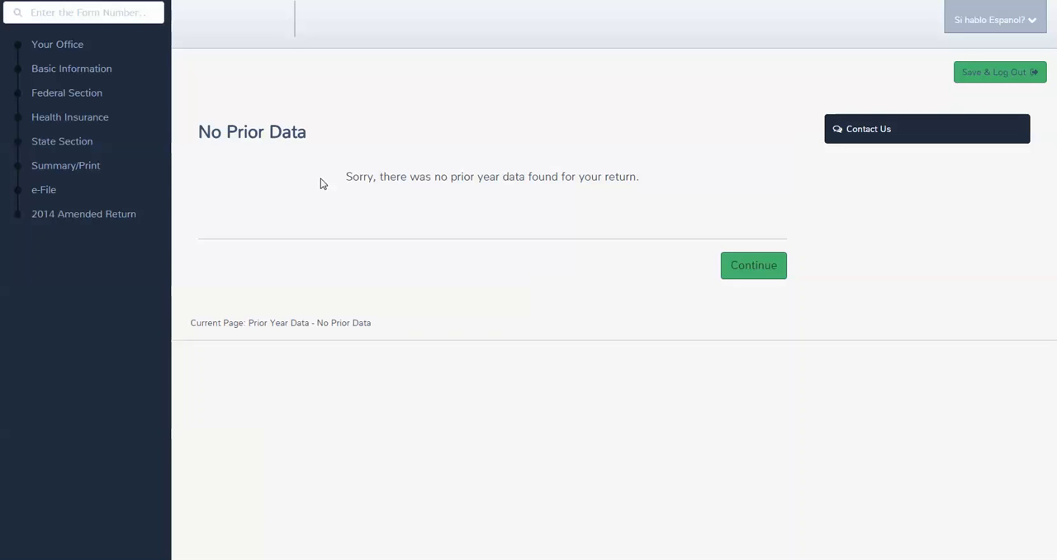
click(758, 271)
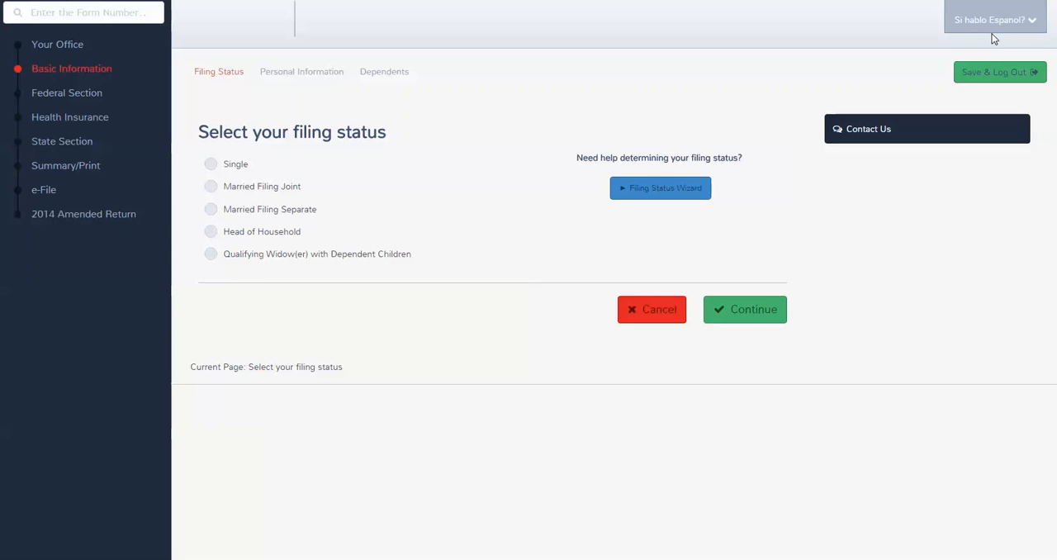
Step: Set the filing status to Head of Household and continue to the personal information
click(1014, 20)
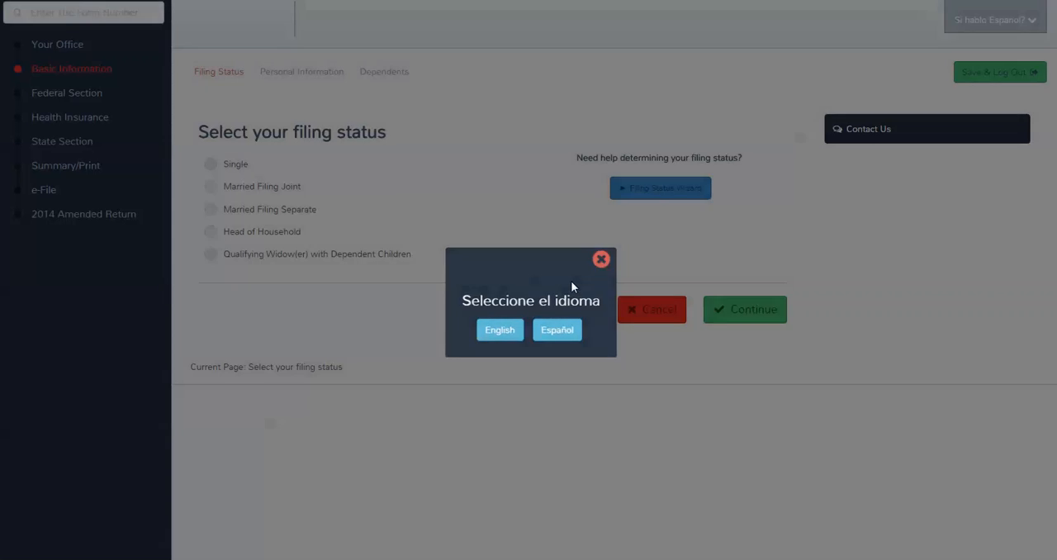
key(Escape)
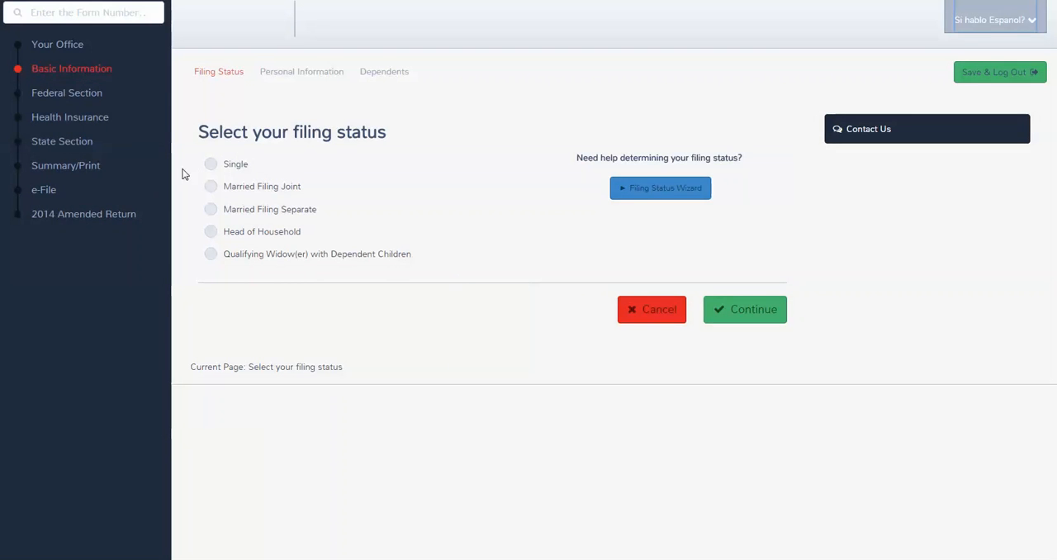
click(213, 235)
click(743, 309)
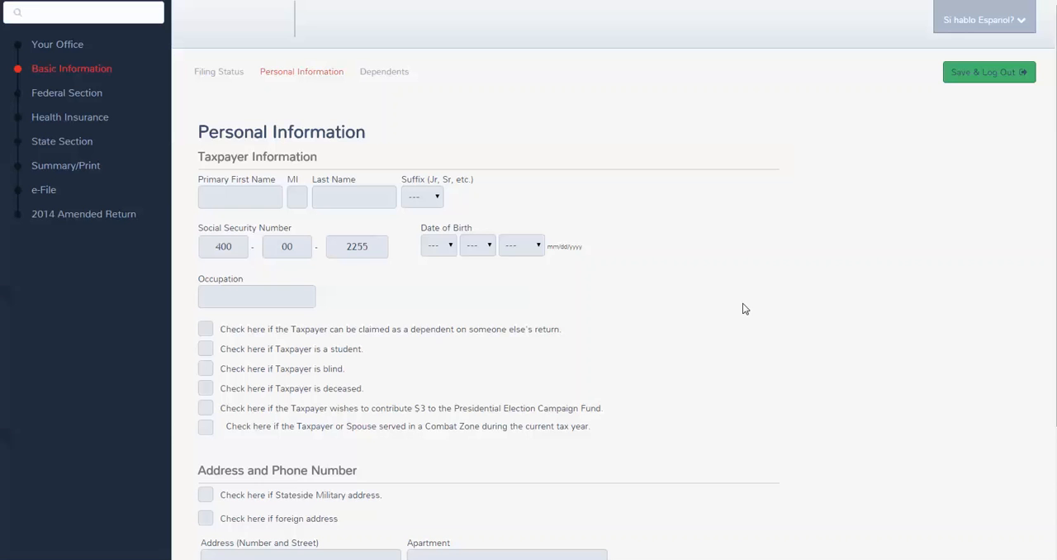
Step: Enter the taxpayer's first name and last name in the taxpayer information
click(229, 242)
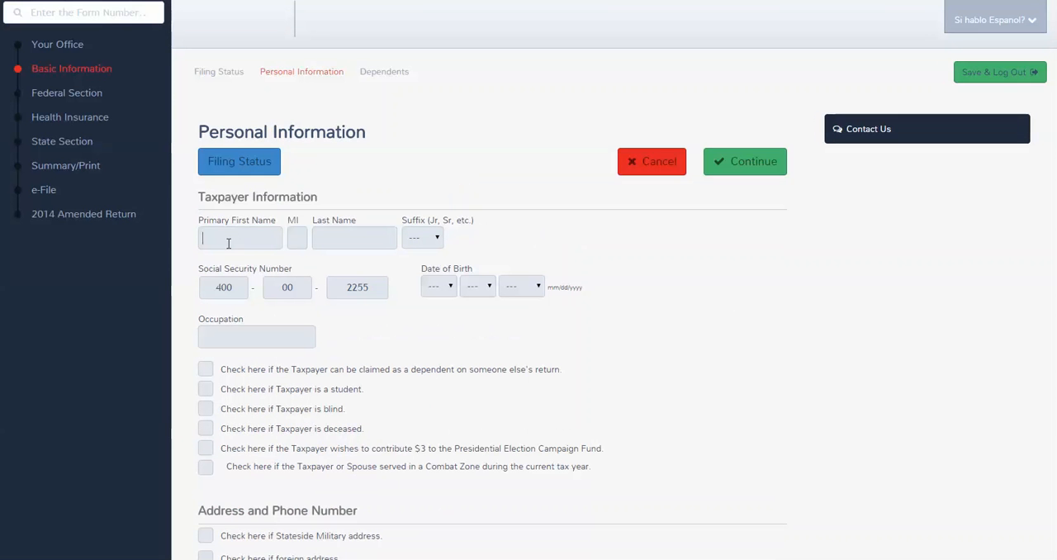
text(personal)
key(Tab)
text(info)
Step: Enter the taxpayer's date of birth and set the occupation to sales
key(Tab)
key(Tab)
key(Tab)
key(Tab)
key(Tab)
text(2014)
text(1998)
text(sales)
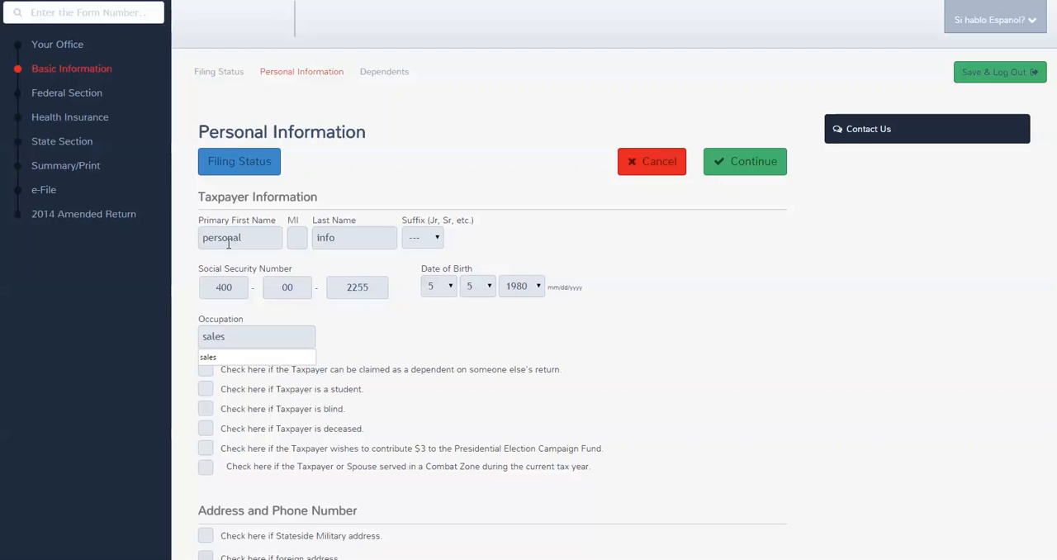
key(Tab)
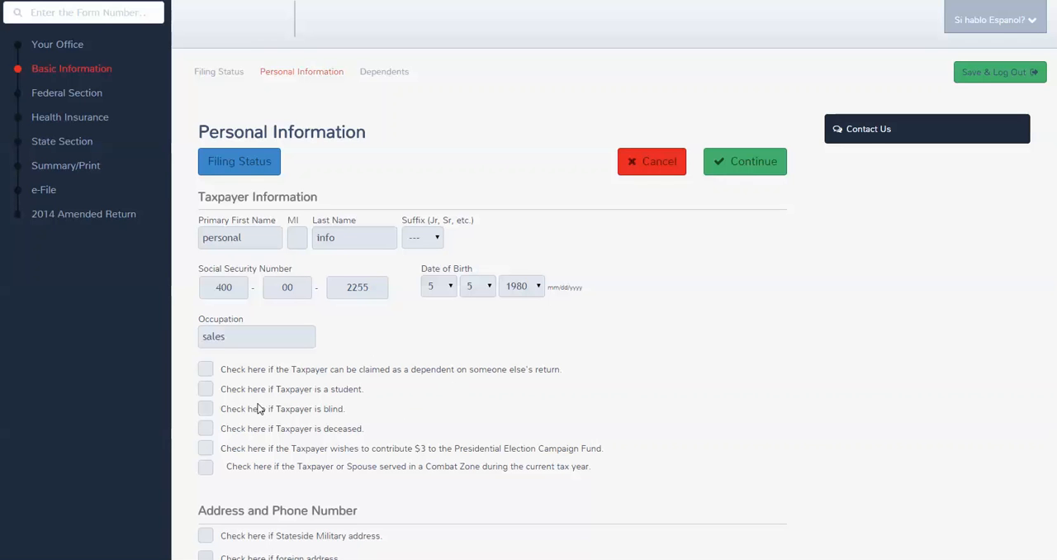
Step: Try the option stating that the taxpayer can be claimed as a dependent on someone else's return
click(205, 371)
click(206, 371)
click(207, 370)
Step: Fill in the taxpayer's street address and zip code
scroll(258, 479, down, 5)
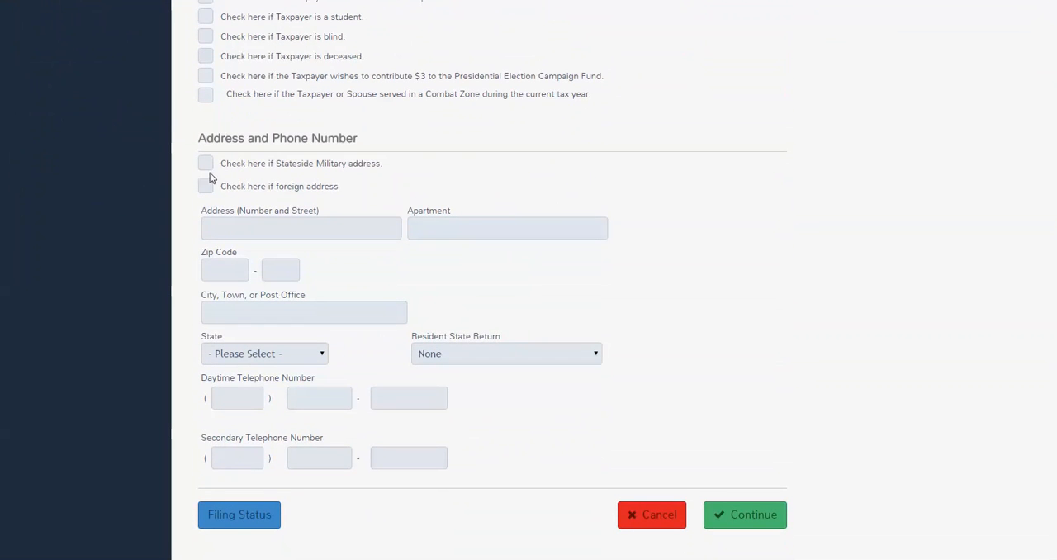
click(228, 220)
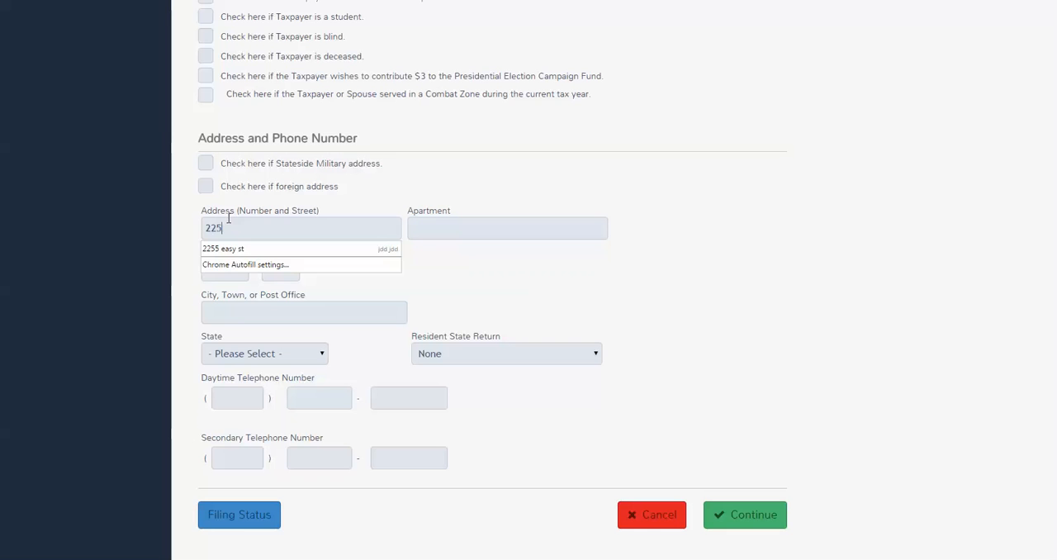
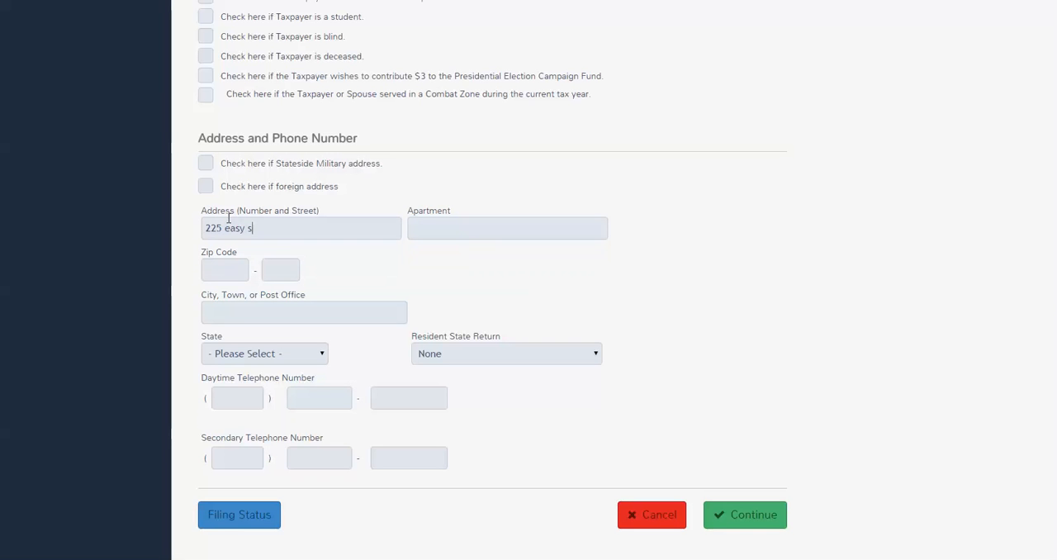
key(Tab)
key(Tab)
text(330)
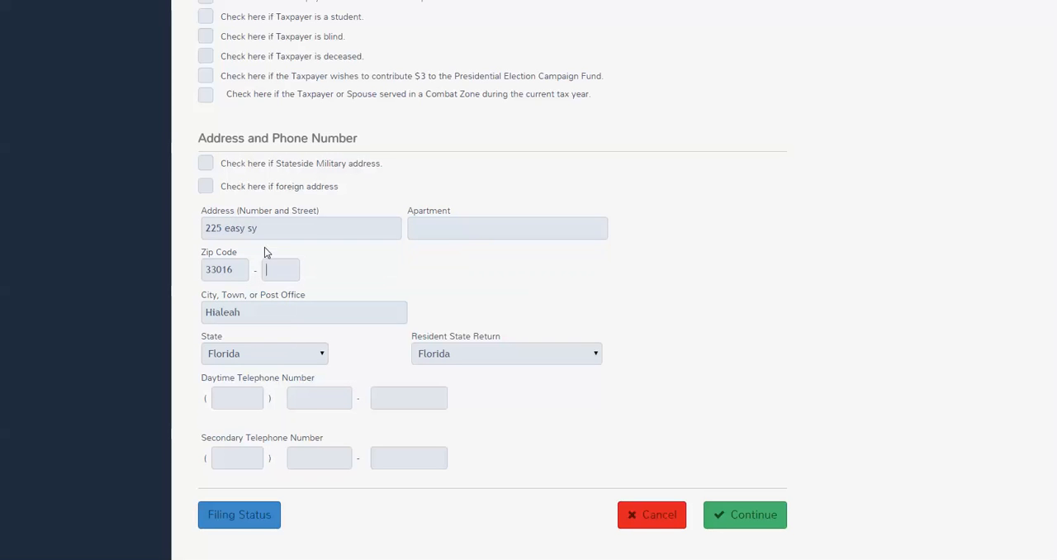
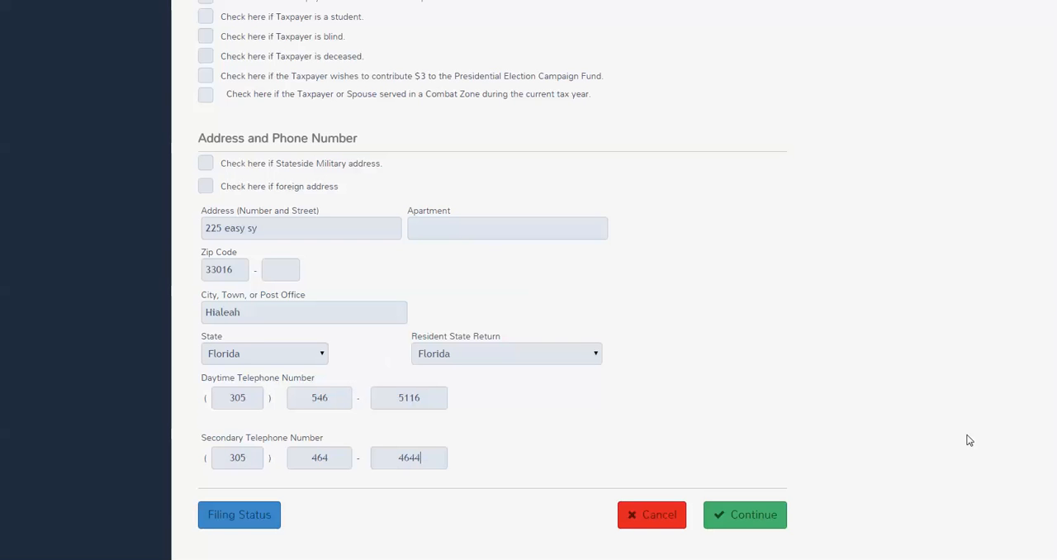
Step: Fill in the taxpayer's daytime and secondary telephone numbers and submit the personal information
click(756, 526)
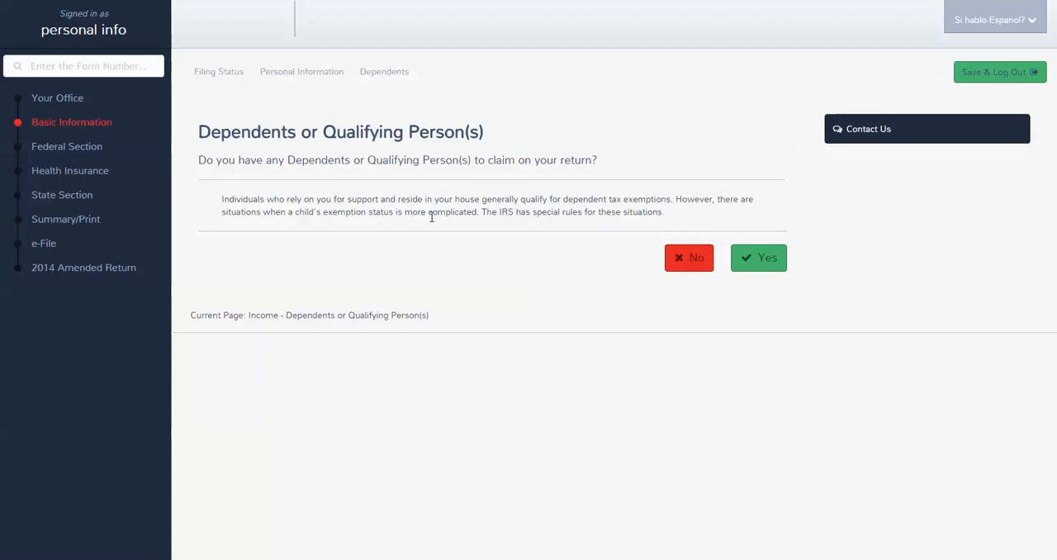
Step: Choose to claim a dependent on the return and enter the dependent's first and last name
click(745, 258)
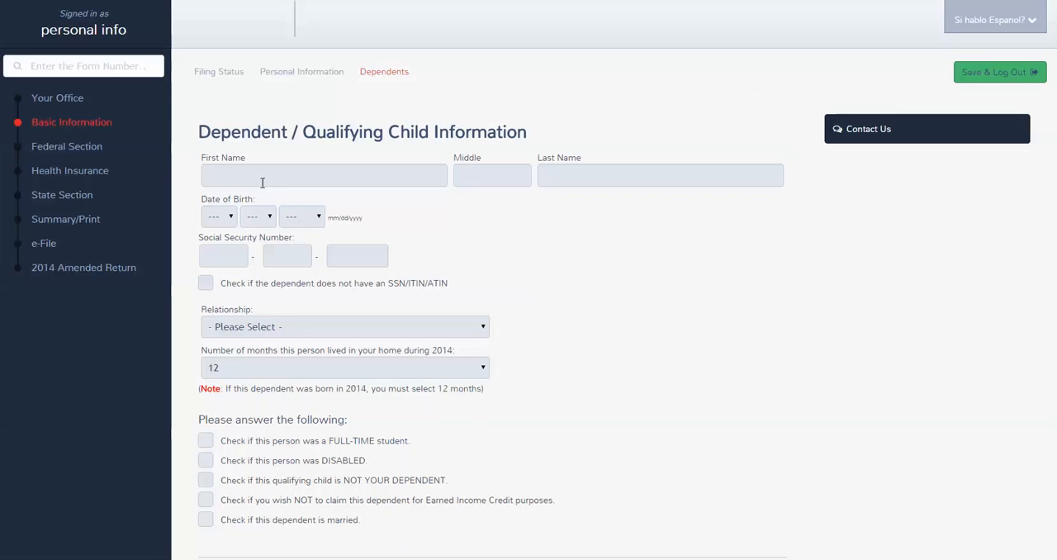
text(dep)
key(Tab)
key(Tab)
key(Tab)
double_click(551, 175)
Step: Select the month, day and year of the dependent's date of birth
click(231, 217)
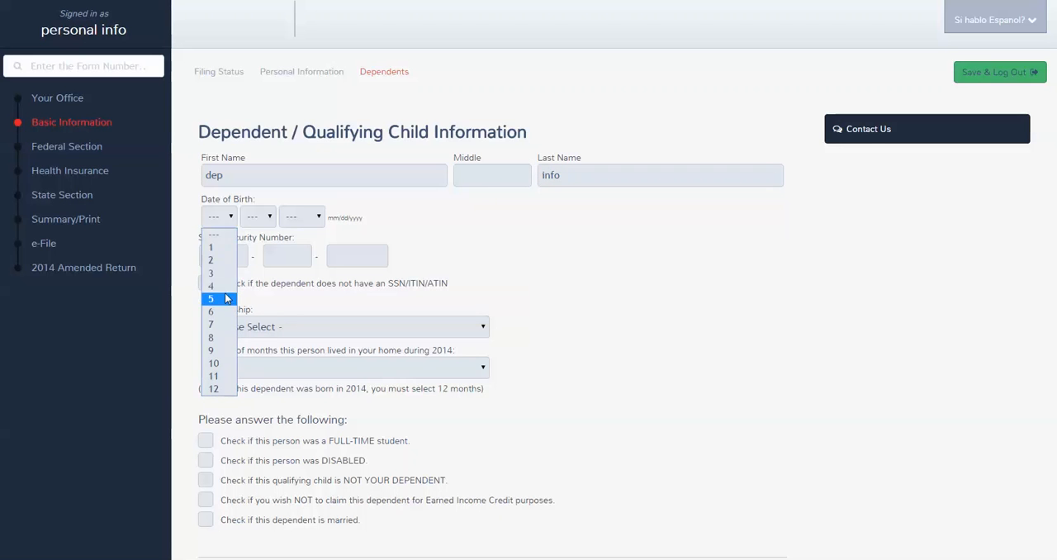
click(213, 286)
click(256, 217)
click(251, 280)
click(301, 218)
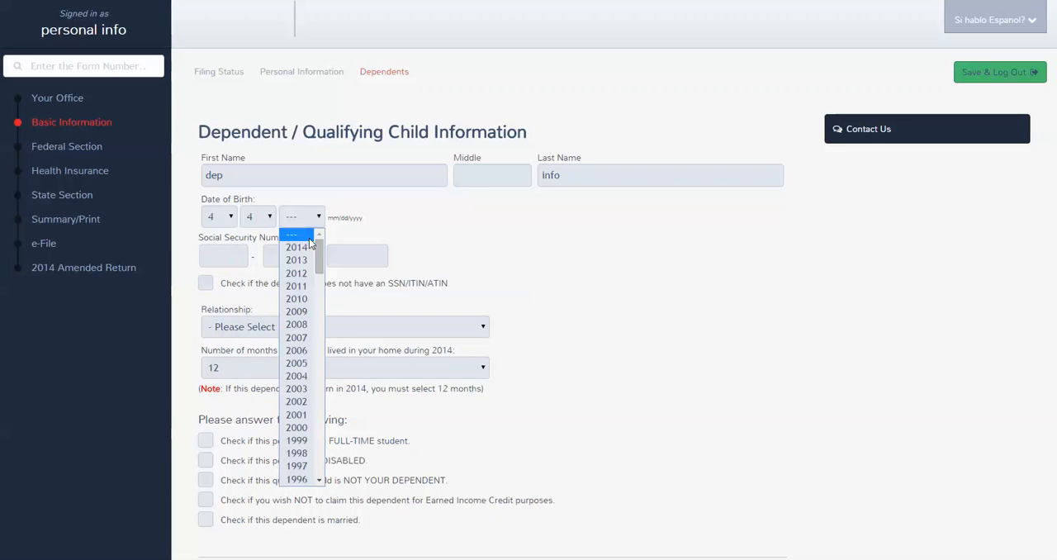
click(297, 285)
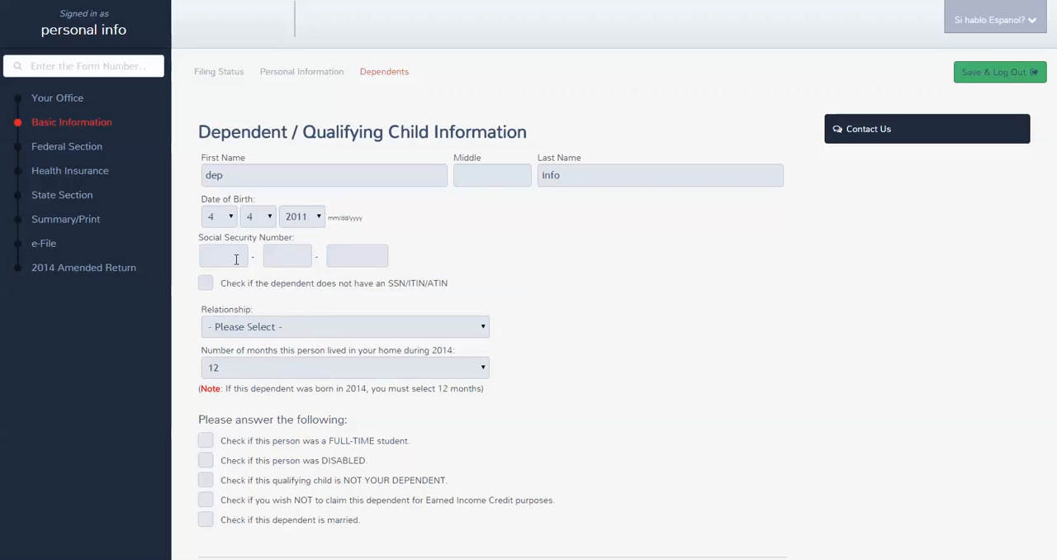
Step: Enter the dependent's Social Security number and set the relationship to Son
click(236, 260)
key(Down)
Step: Try the disabled and full-time student options for the dependent
click(205, 463)
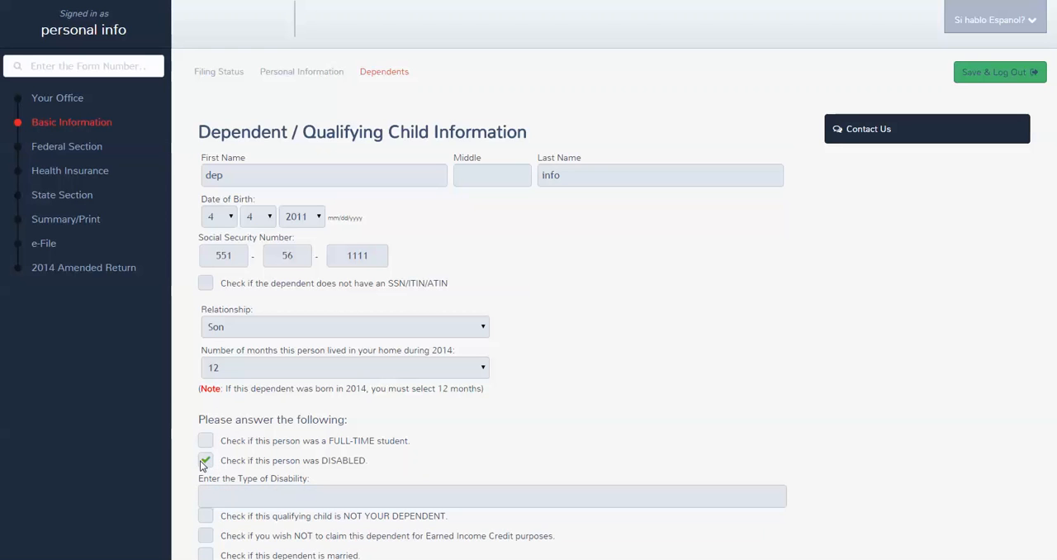
click(205, 460)
scroll(242, 419, down, 1)
scroll(239, 421, down, 1)
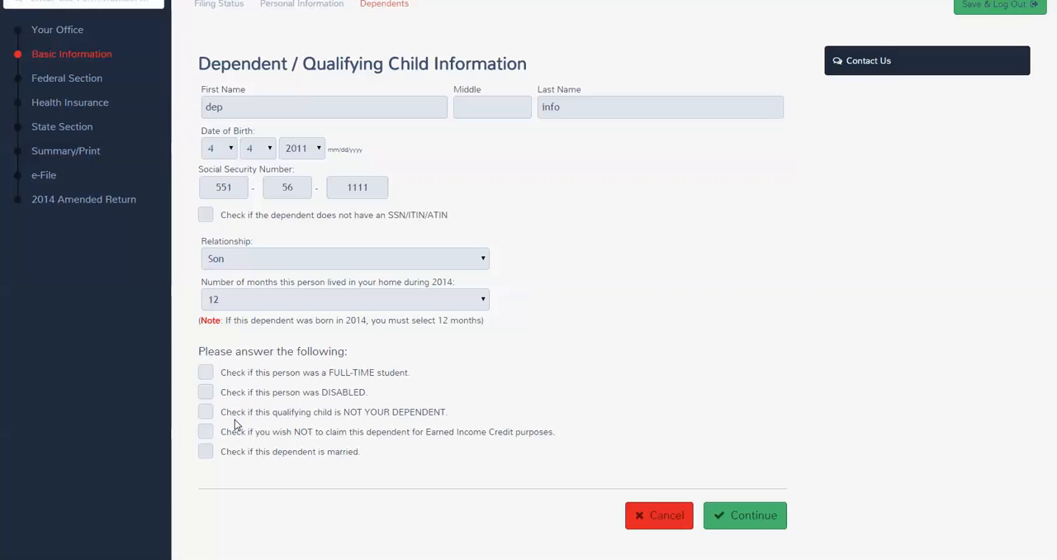
click(205, 376)
click(206, 376)
Step: Save the dependent's information and continue from the dependent list to the federal income section
click(760, 523)
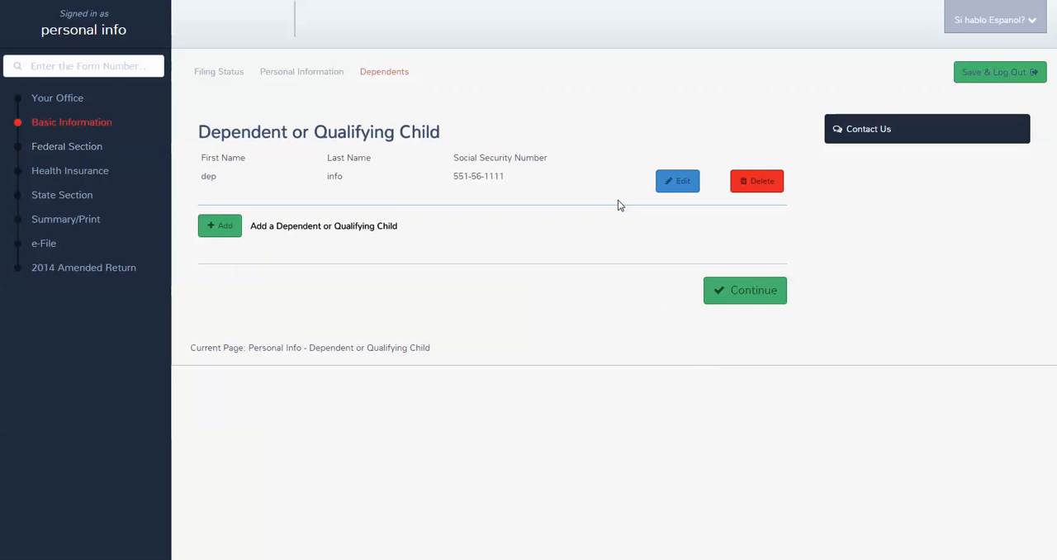
click(753, 298)
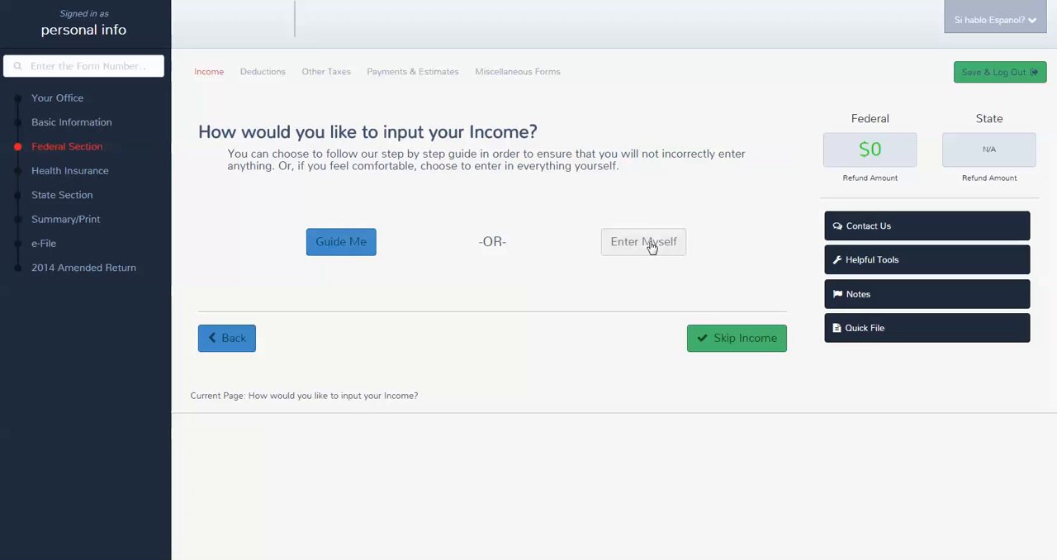
Step: Search the forms for w2 and for 1099, and clear the search
click(57, 67)
text(w2)
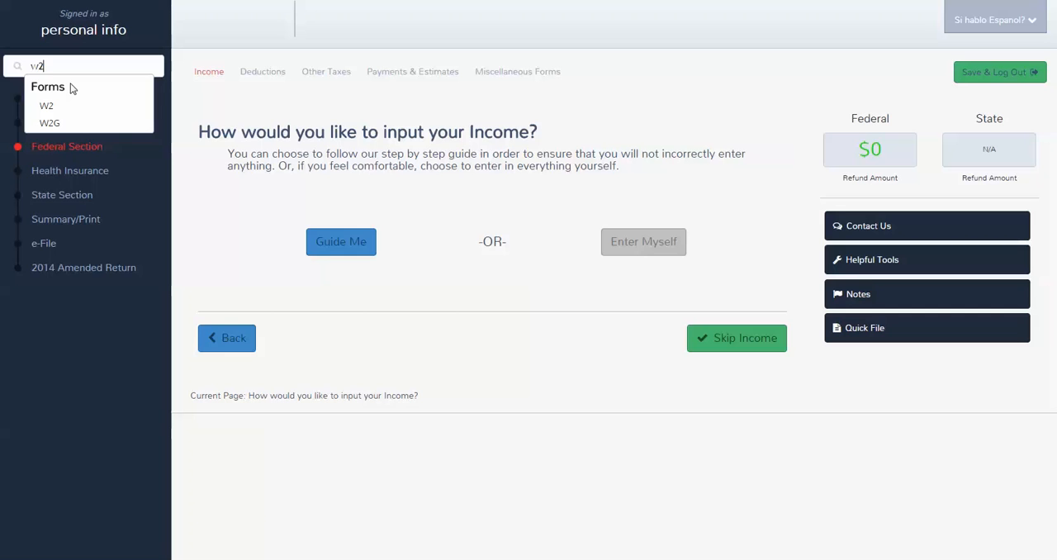
key(BackSpace)
key(BackSpace)
text(1)
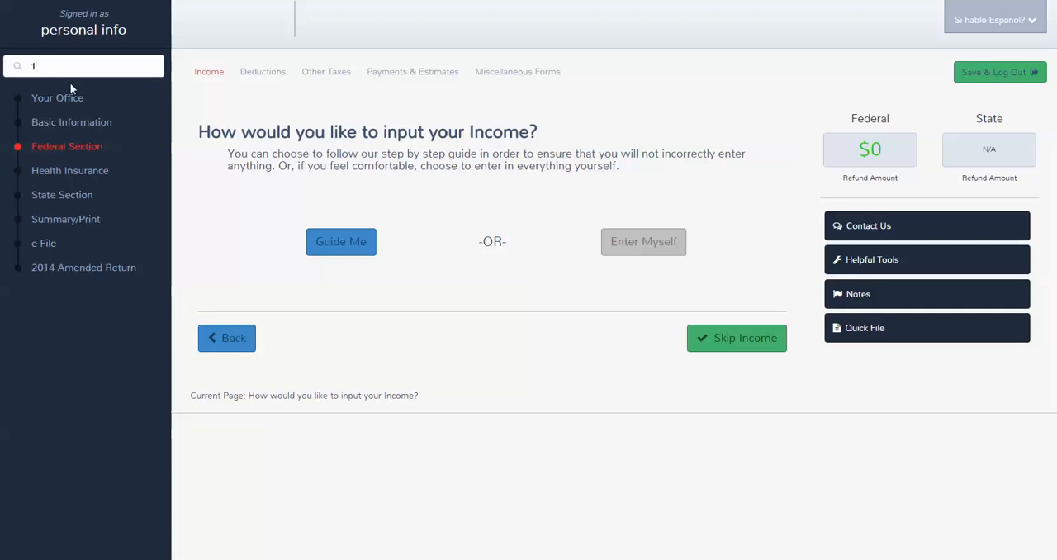
text(099)
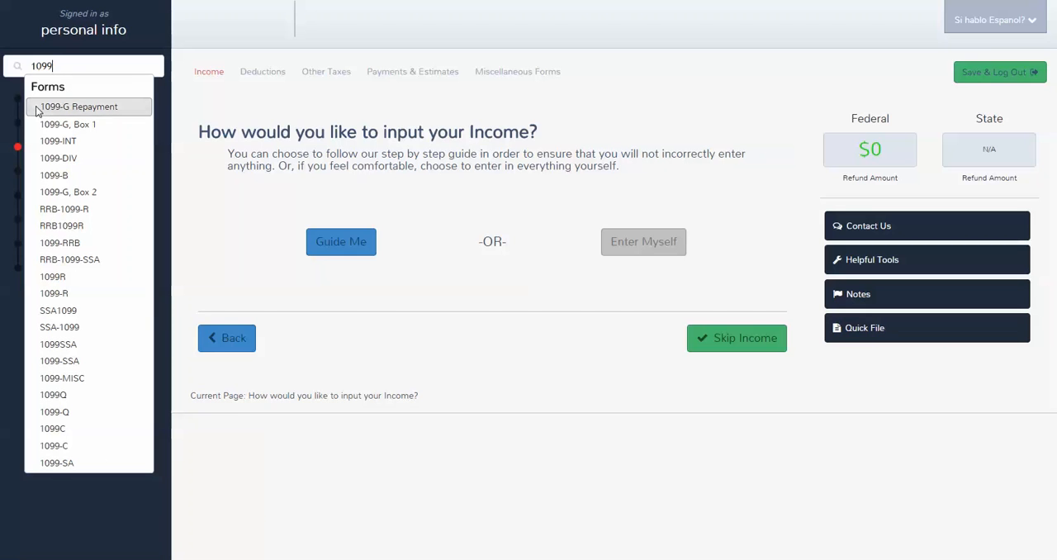
key(BackSpace)
key(BackSpace)
key(BackSpace)
key(BackSpace)
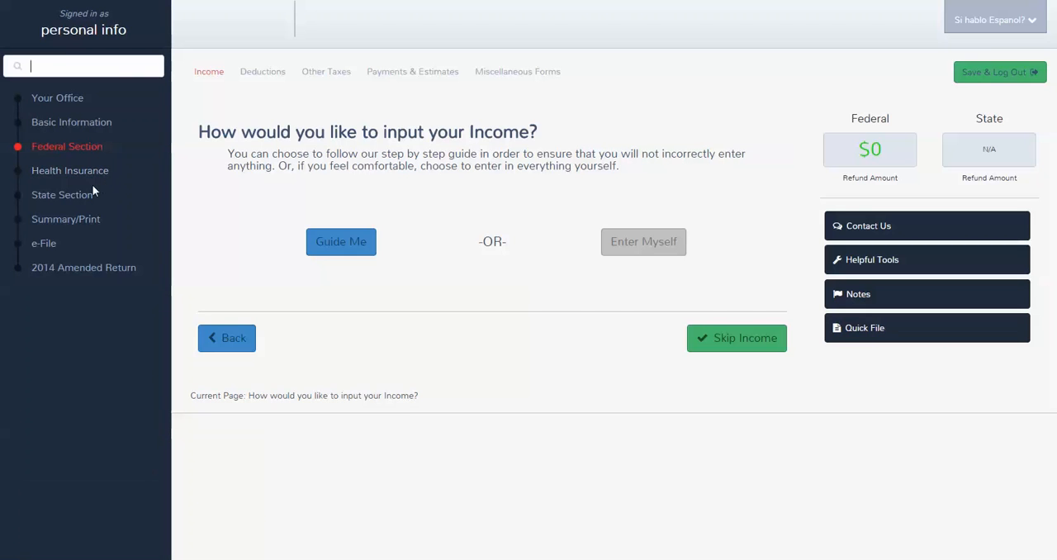
Step: Choose to enter the income without the guide and look through the list of income categories
click(627, 245)
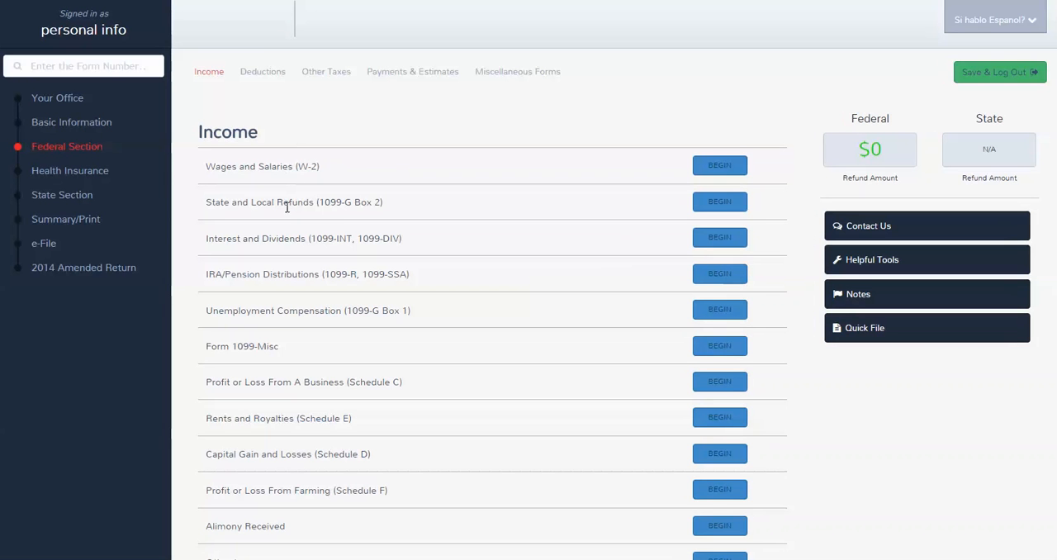
scroll(272, 184, down, 2)
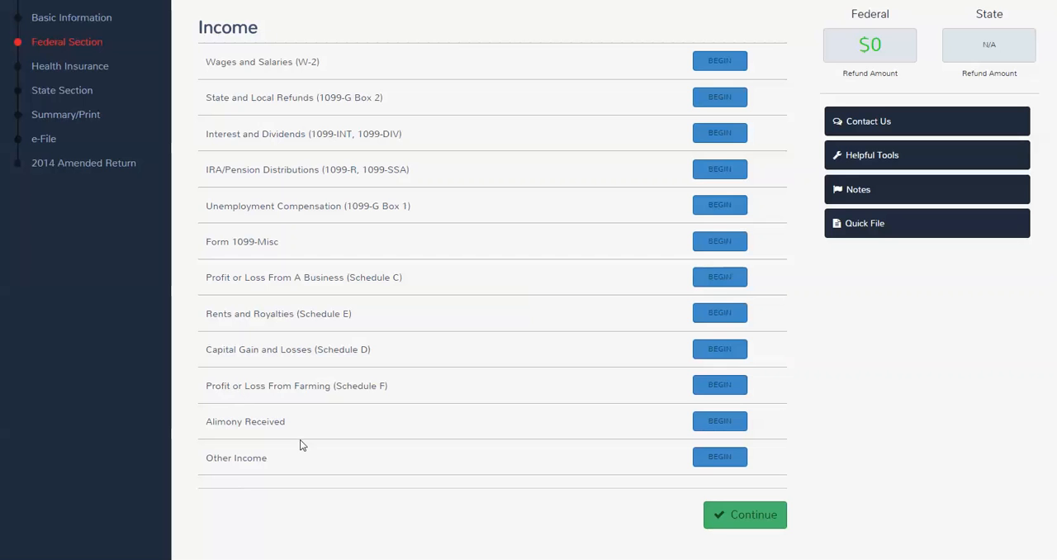
Step: Start a W-2 under Wages and Salaries and fill in the employer section with the EIN and 1040 co as employer name
click(712, 62)
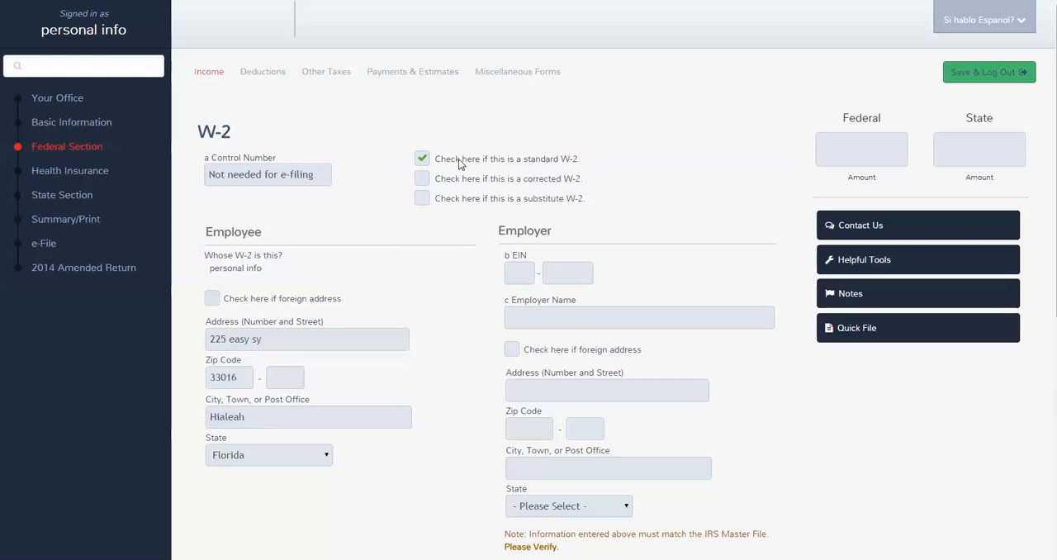
scroll(258, 318, down, 1)
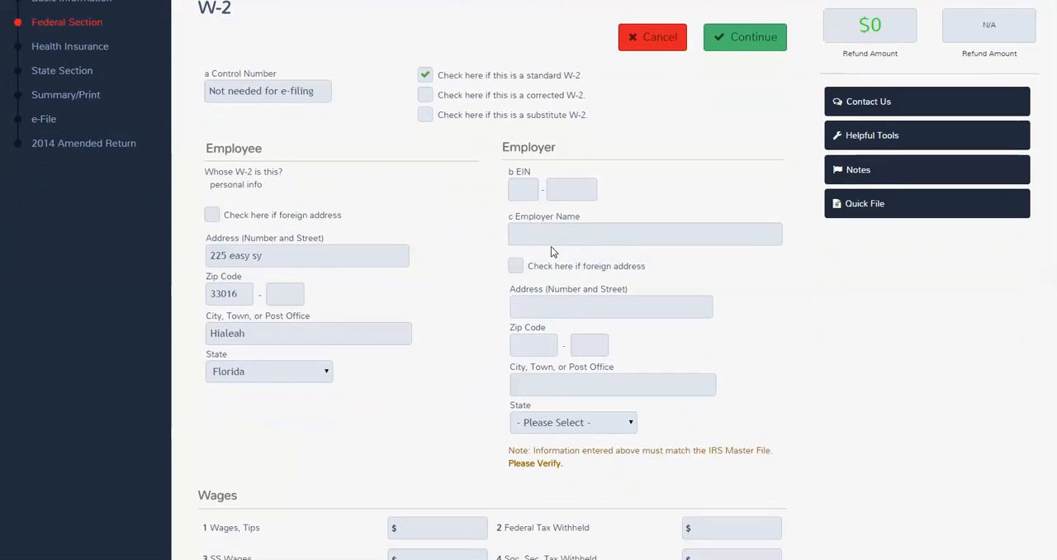
scroll(551, 246, down, 1)
click(514, 115)
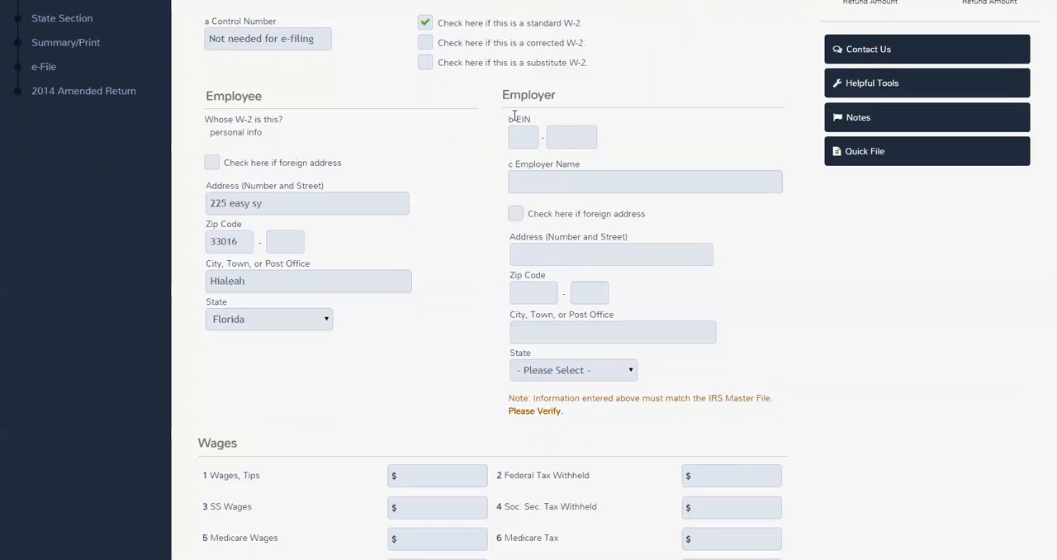
text(98-7654321)
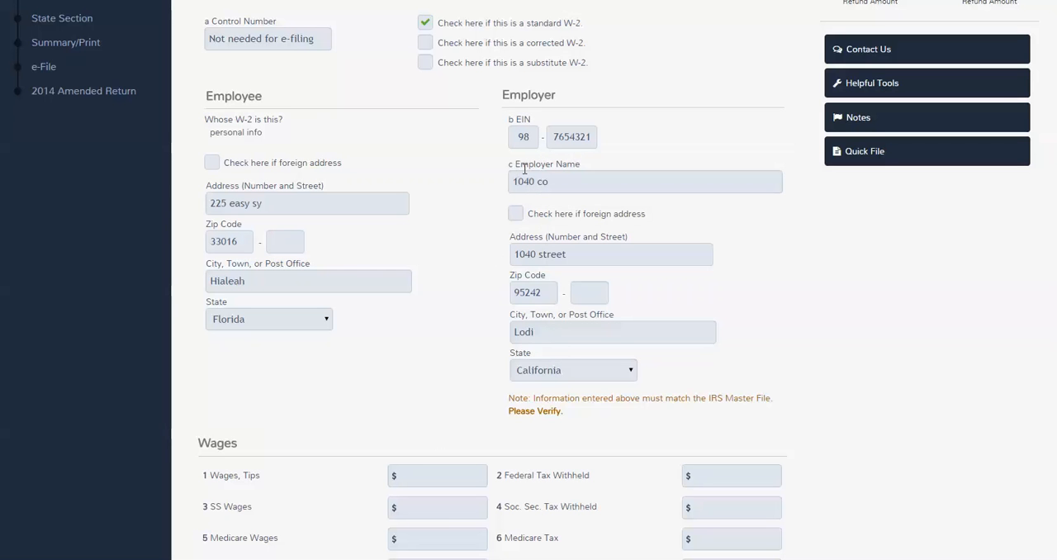
Step: Enter 25800 as wages and tips and 3250 as federal tax withheld on the W-2
scroll(437, 462, down, 3)
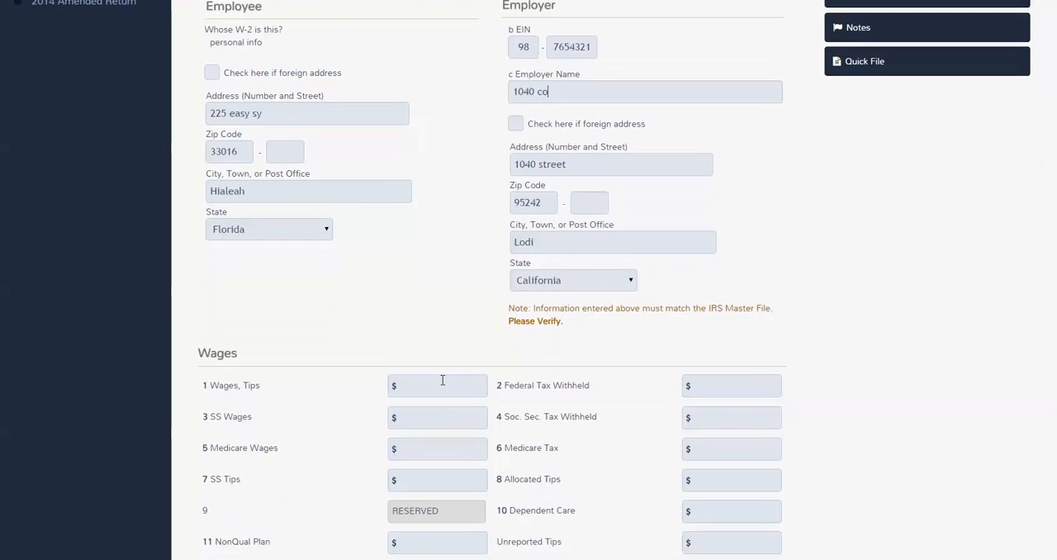
click(441, 378)
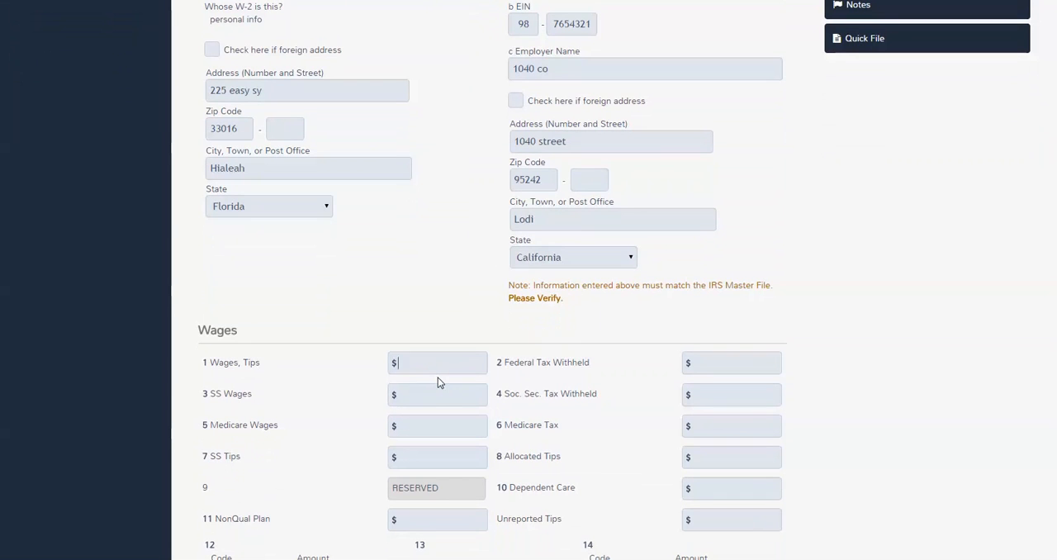
text(258000)
key(BackSpace)
key(Tab)
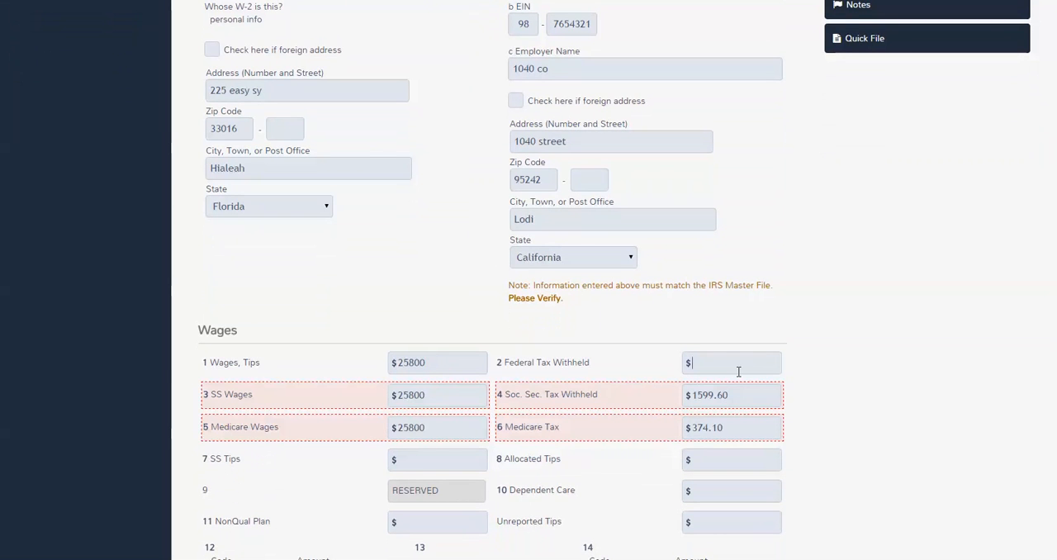
text(3250)
Step: Enter code D with an amount of 500 on line a of box 12
scroll(579, 412, down, 3)
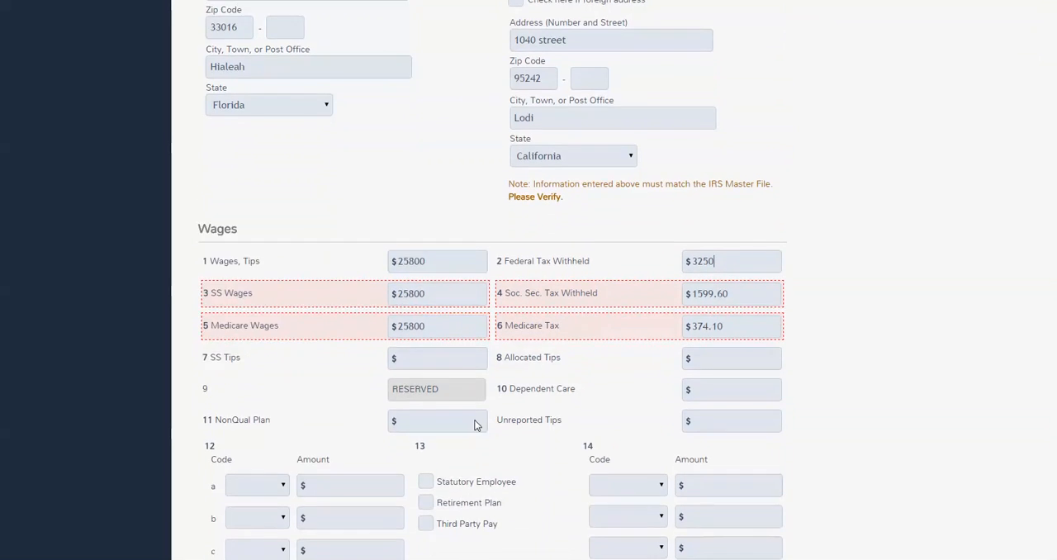
click(241, 373)
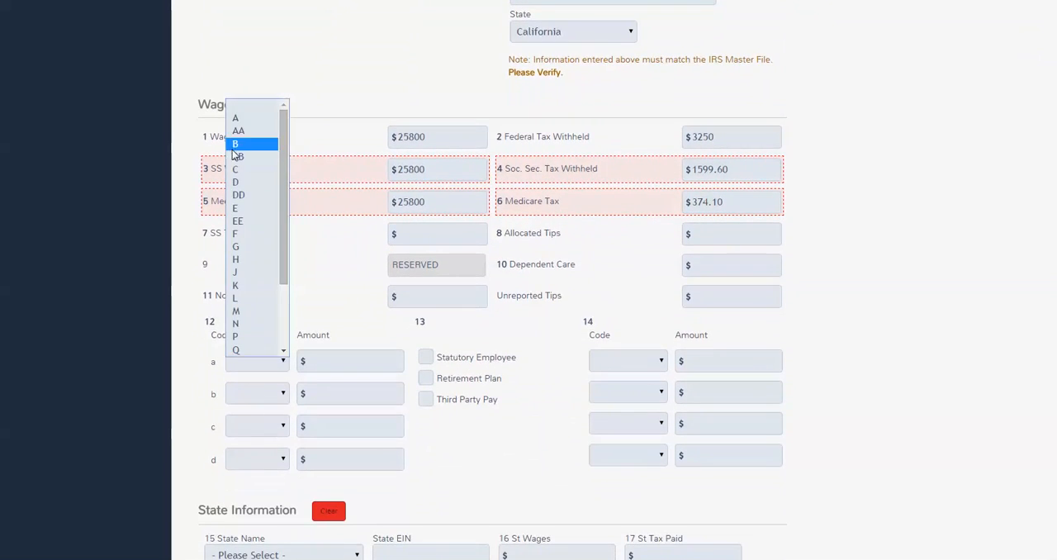
click(239, 180)
click(327, 356)
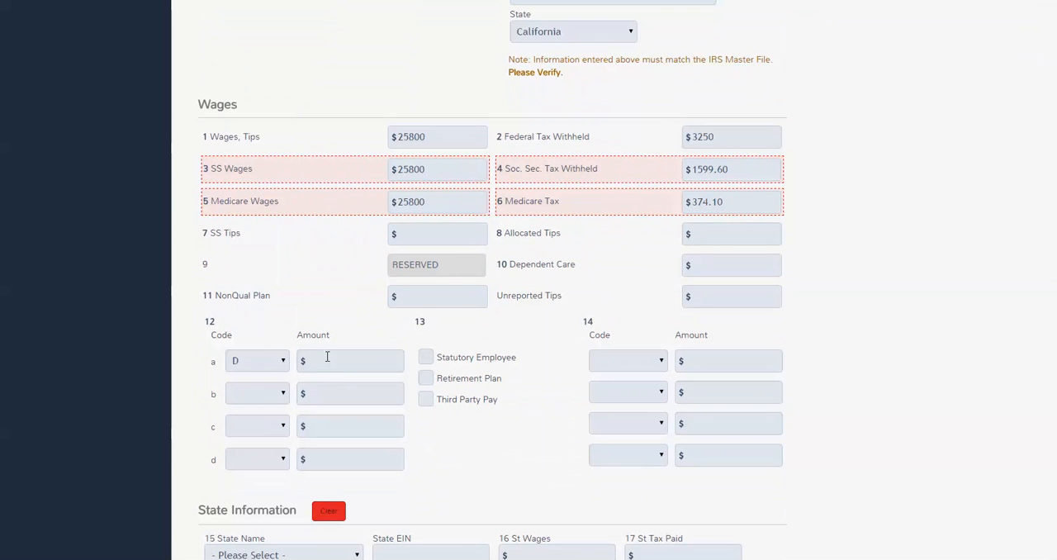
text(500)
Step: Save the W-2 without state information and go back from the wage statement list to the income categories
scroll(471, 439, down, 3)
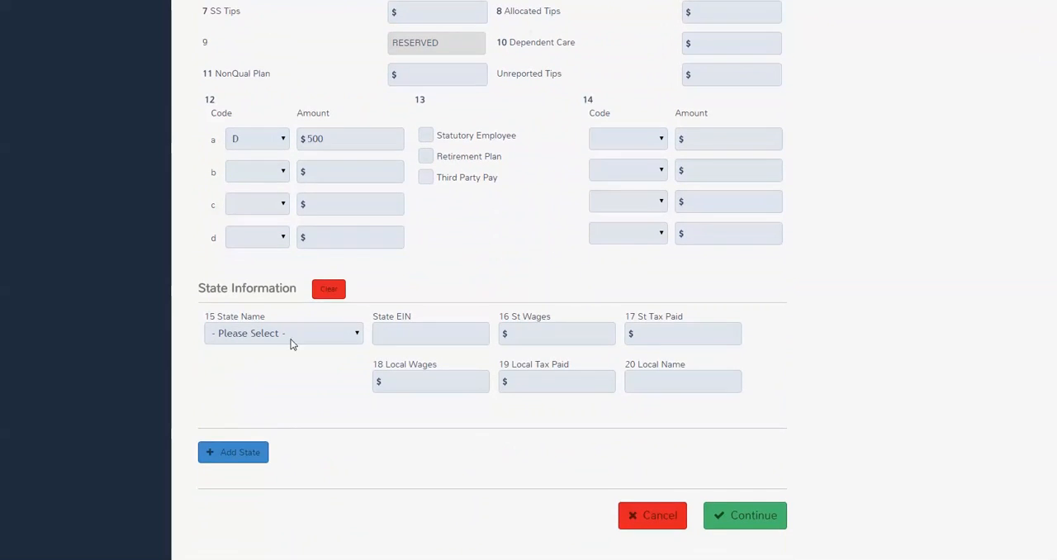
click(768, 527)
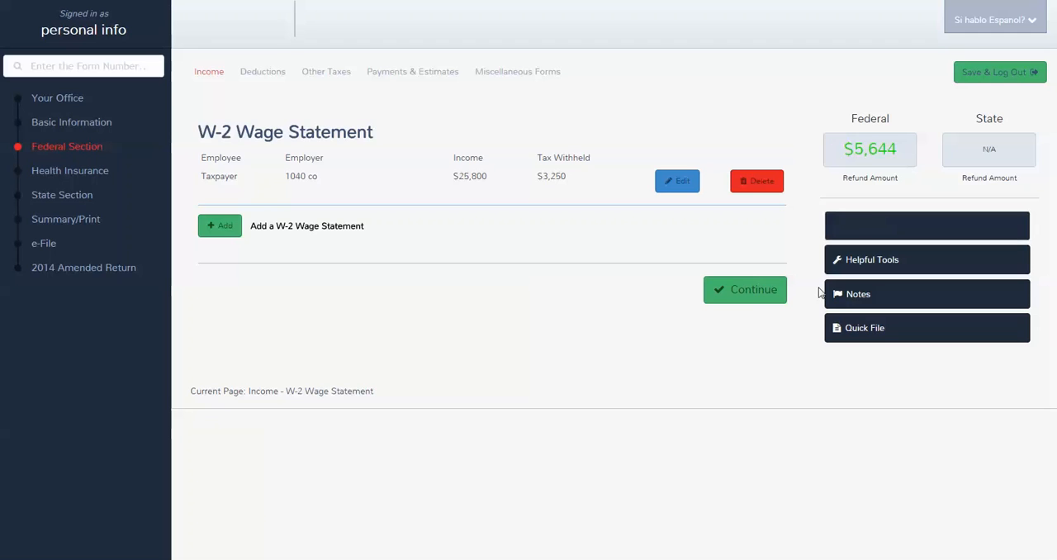
click(763, 302)
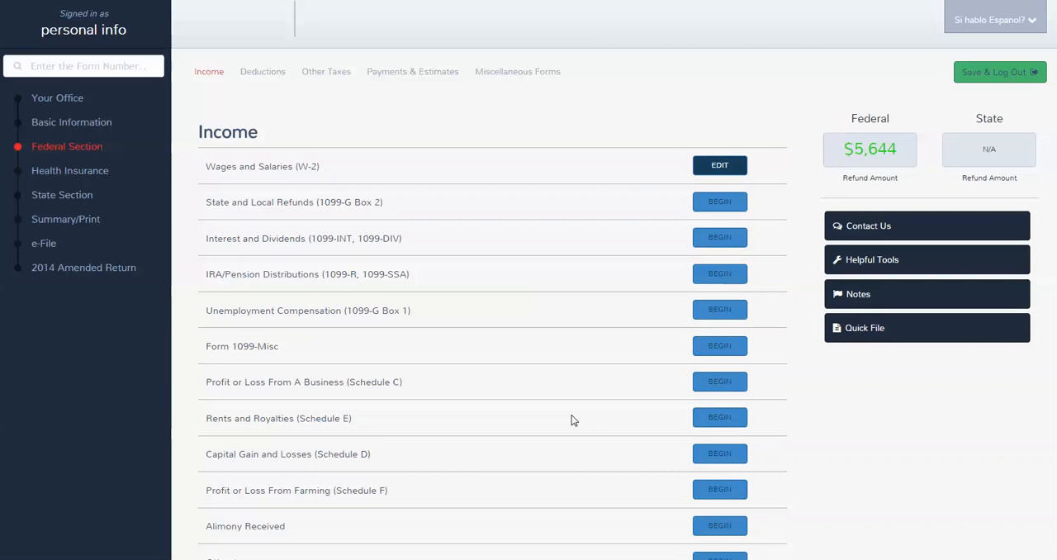
Step: Start a Schedule C and pick business code 711410, agents and managers for artists, athletes and entertainers, from the list of business codes
scroll(413, 380, down, 3)
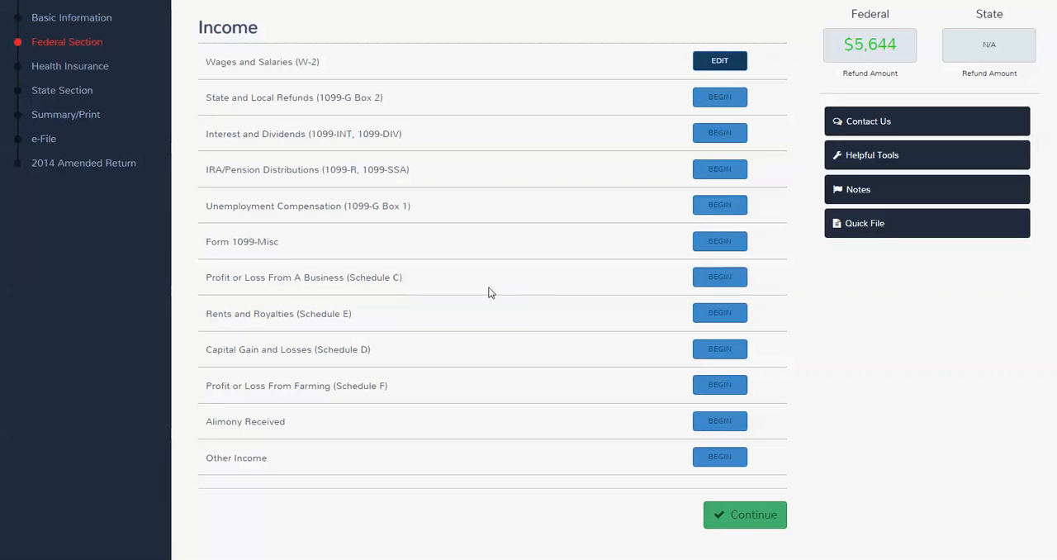
click(706, 277)
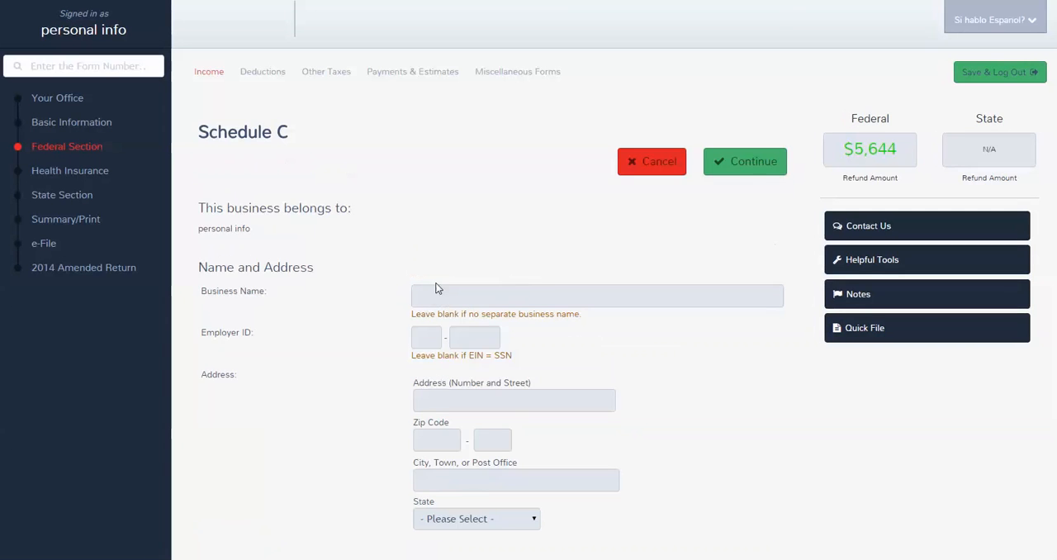
scroll(420, 285, down, 2)
scroll(420, 285, down, 3)
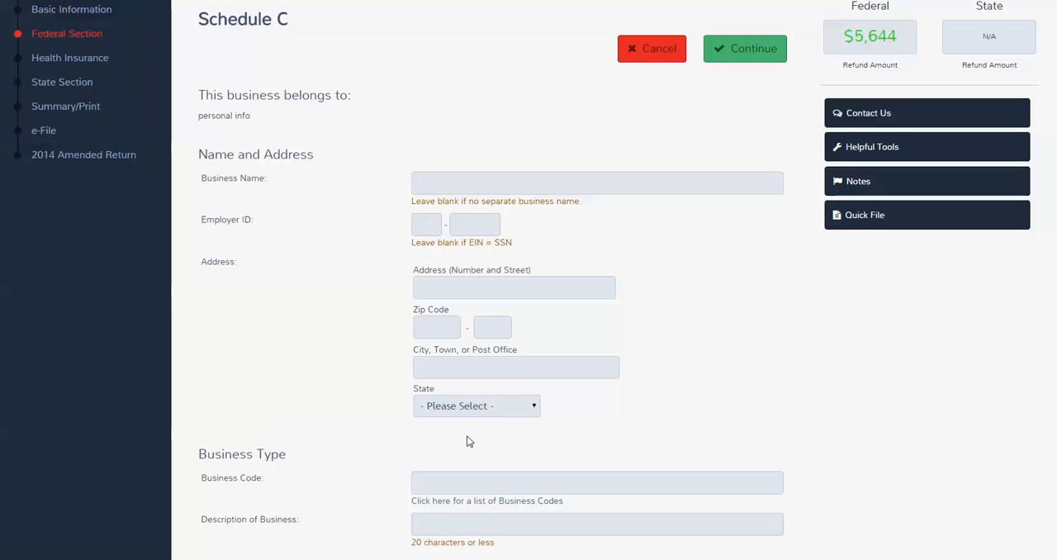
click(442, 501)
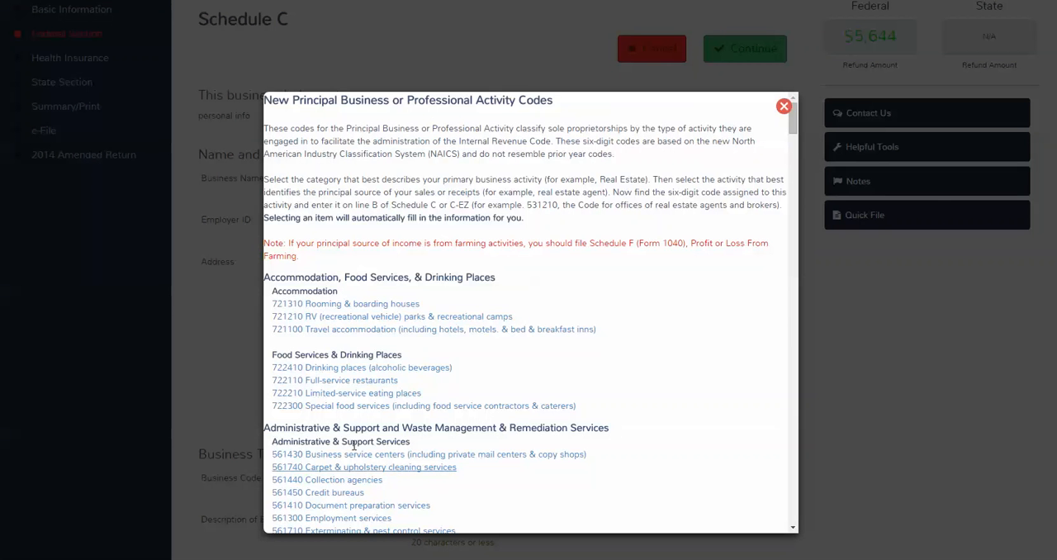
scroll(325, 311, down, 1)
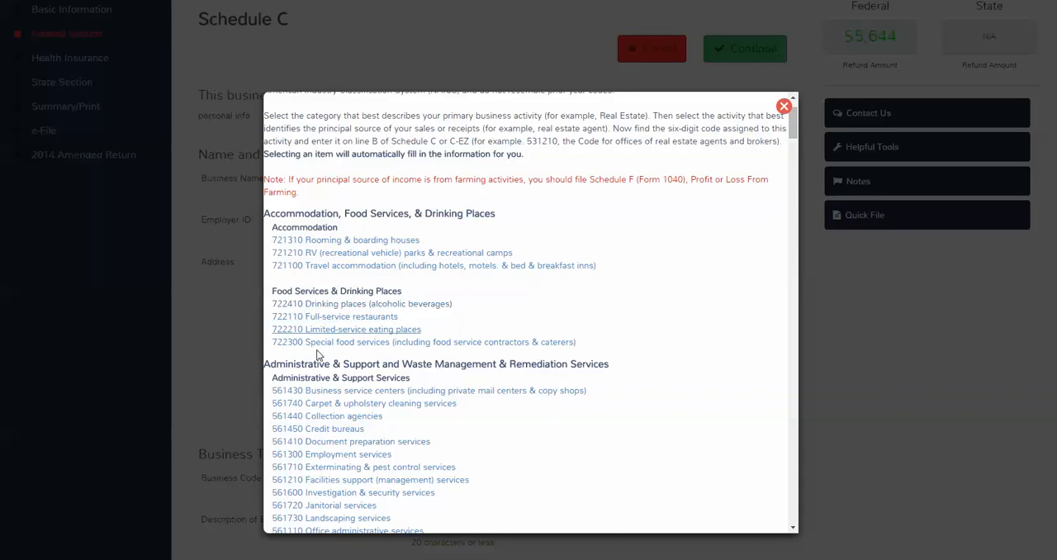
scroll(315, 371, down, 4)
scroll(315, 378, down, 6)
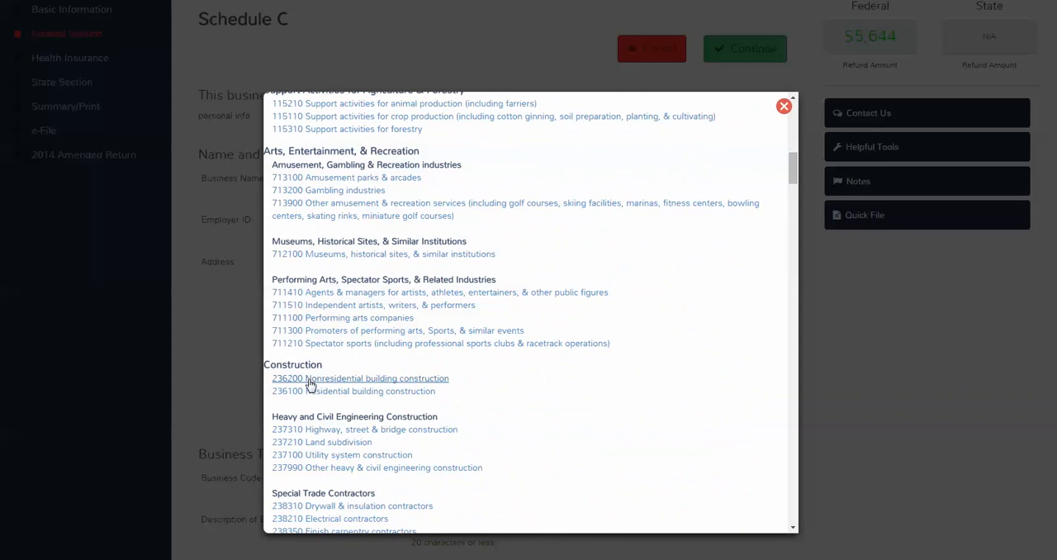
click(346, 299)
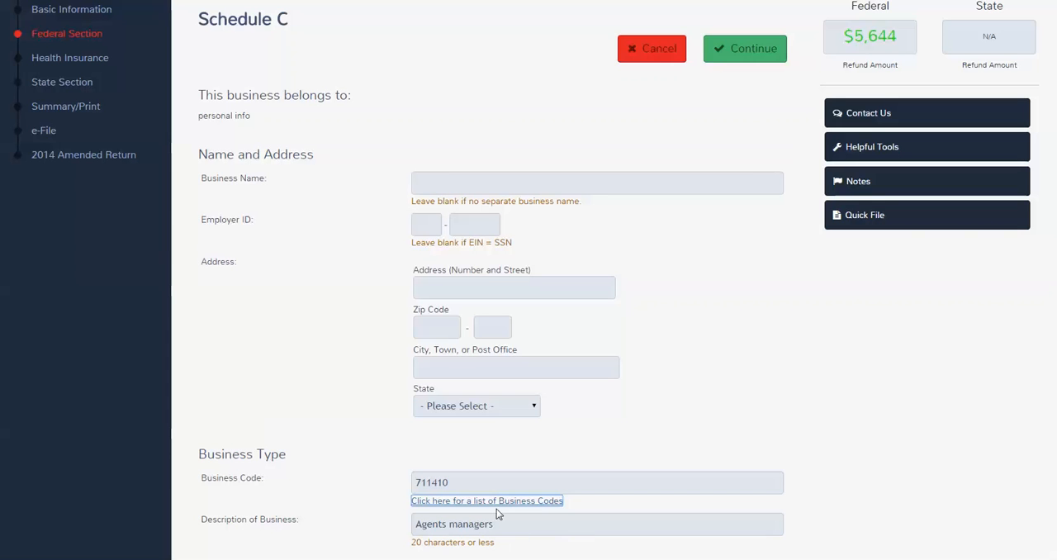
Step: Enter agent sv as the business name and save the basic business information
click(489, 188)
text(agent)
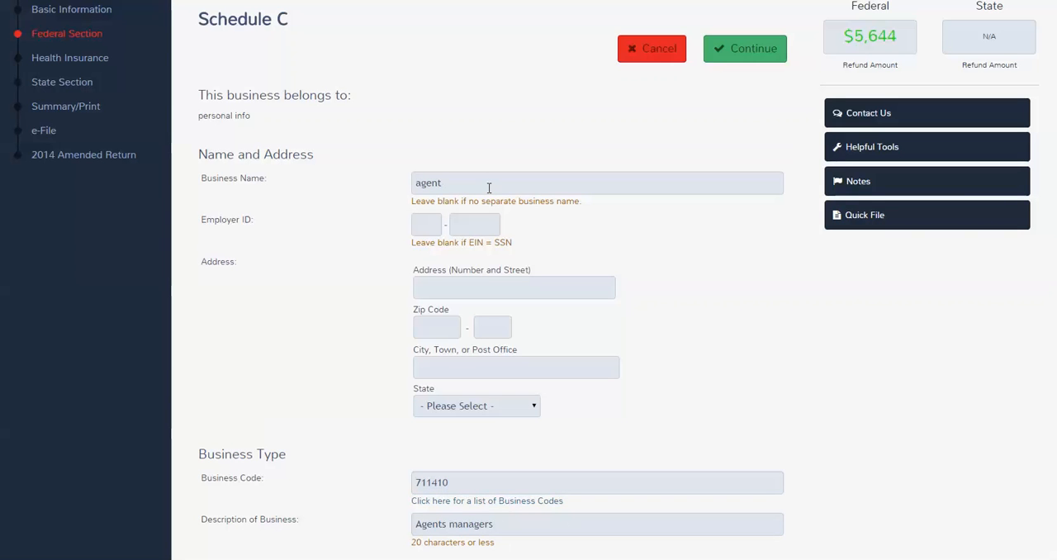
text( svcs)
key(Return)
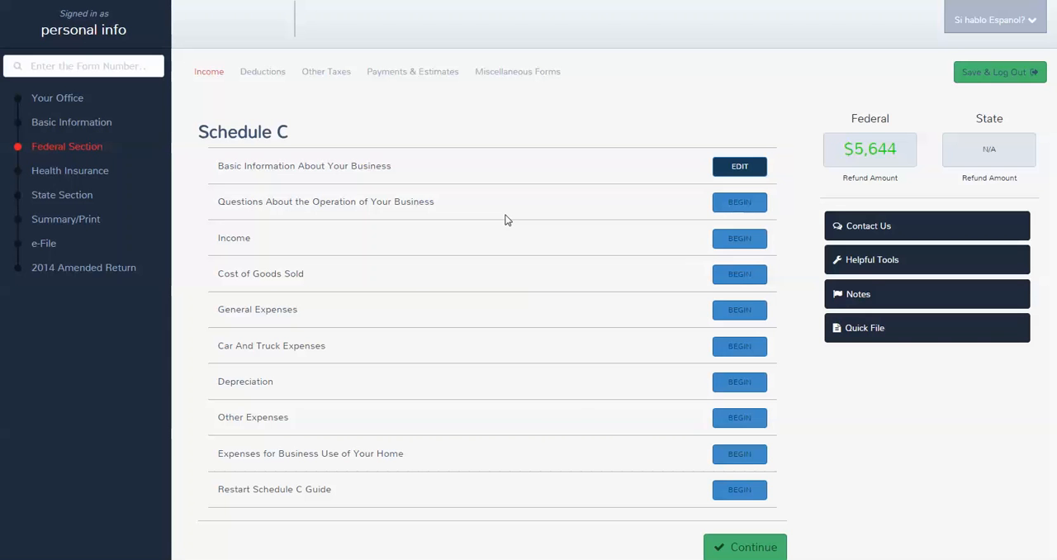
click(733, 203)
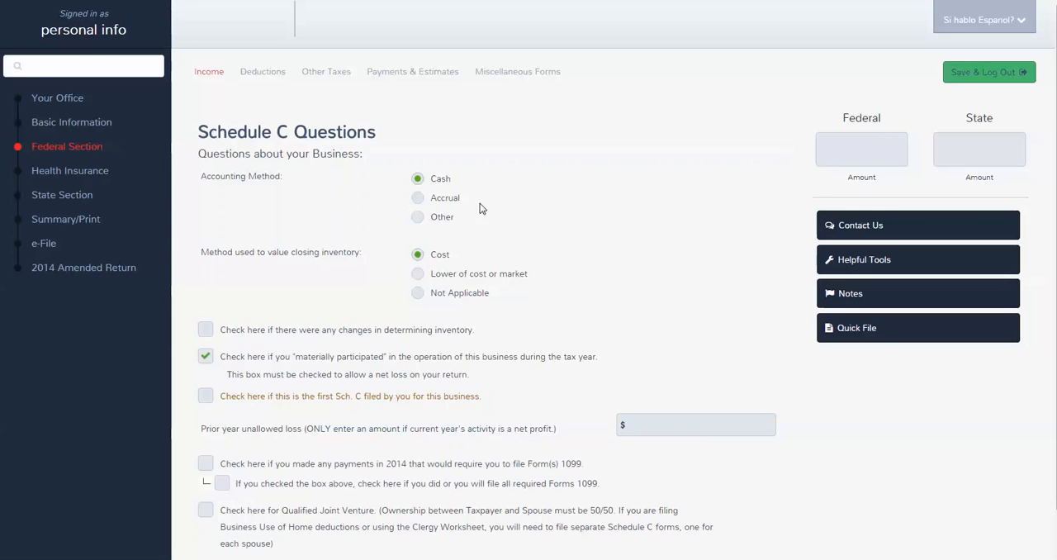
scroll(401, 277, down, 3)
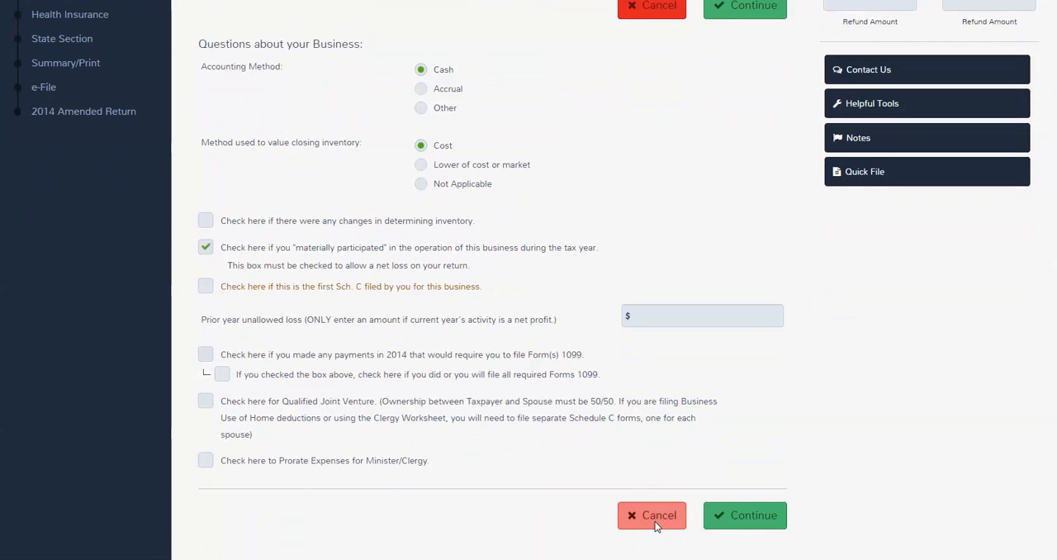
click(655, 519)
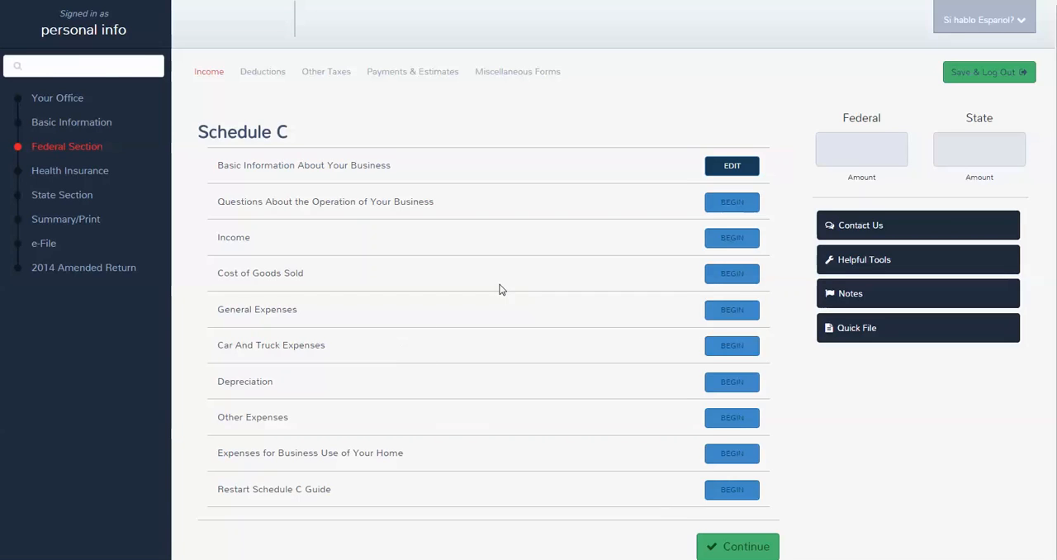
Step: Enter the gross receipts and 1000 as other income for the Schedule C business, and save the income
click(745, 243)
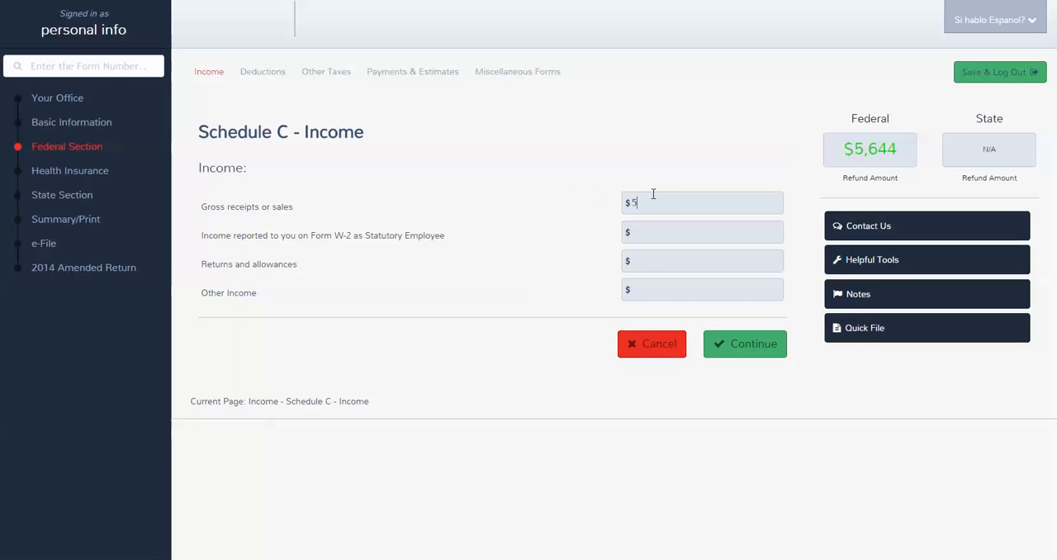
click(659, 295)
text(1000)
click(739, 345)
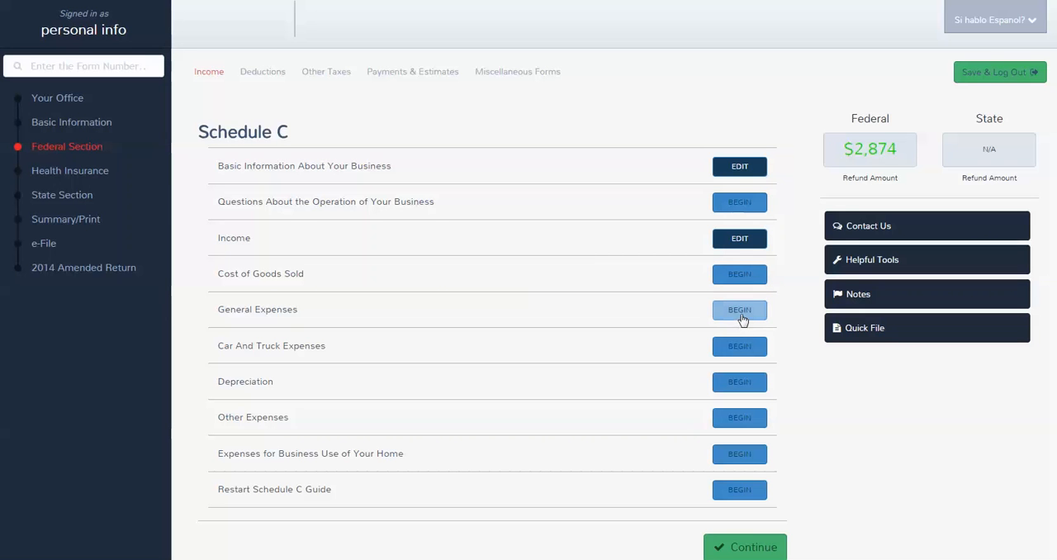
Step: Enter the business's general expenses, including advertising, 500 for supplies and 250 for taxes and licenses, and save them
click(740, 316)
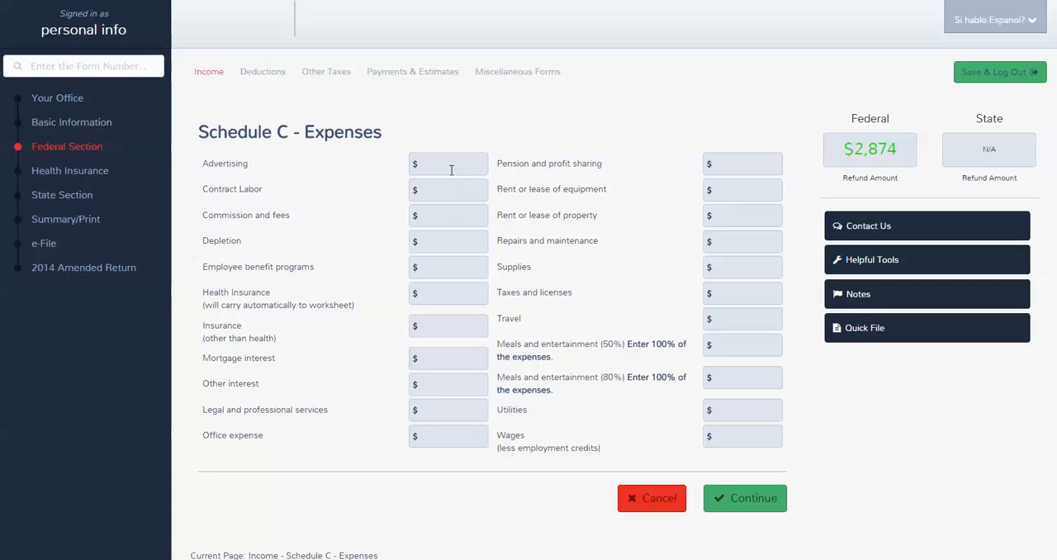
text(2)
text(5)
text(5)
click(744, 263)
text(500)
click(730, 322)
text(5)
key(BackSpace)
click(738, 295)
text(250)
click(726, 492)
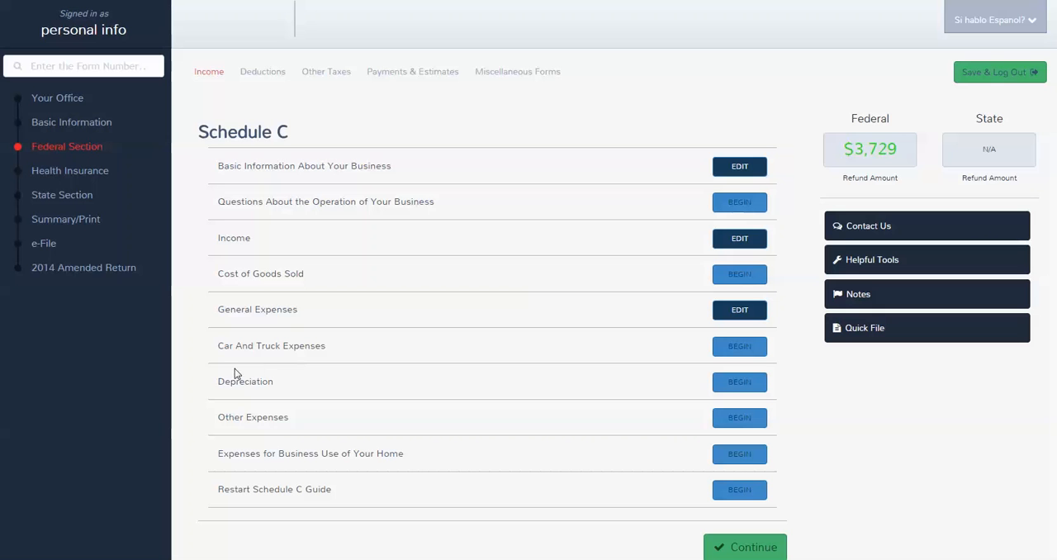
Step: Start the car and truck expenses with the vehicle described as ford 150 and placed in service on 1/1/2014
click(723, 353)
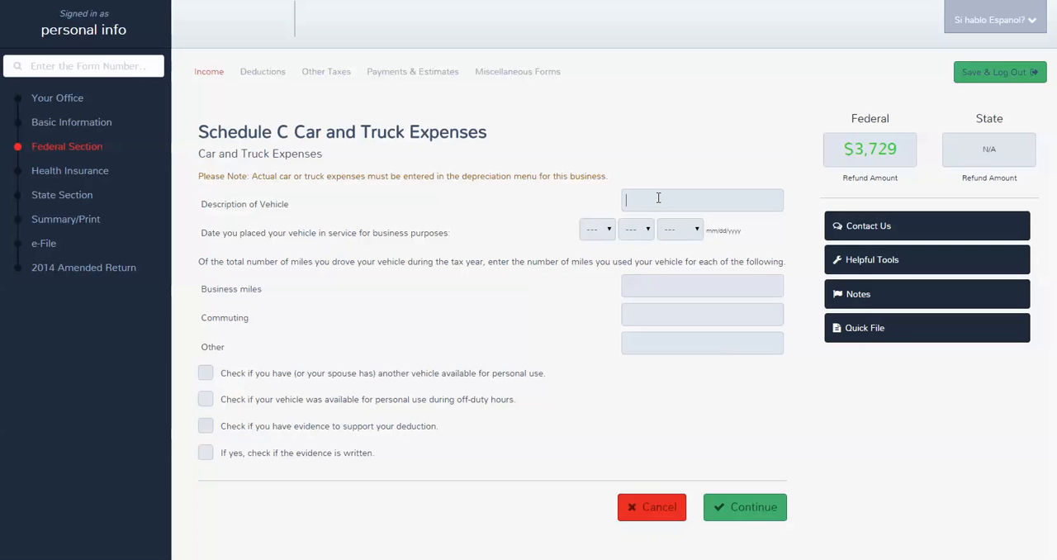
text(ford 150)
click(607, 232)
click(609, 259)
click(636, 230)
click(630, 261)
click(672, 232)
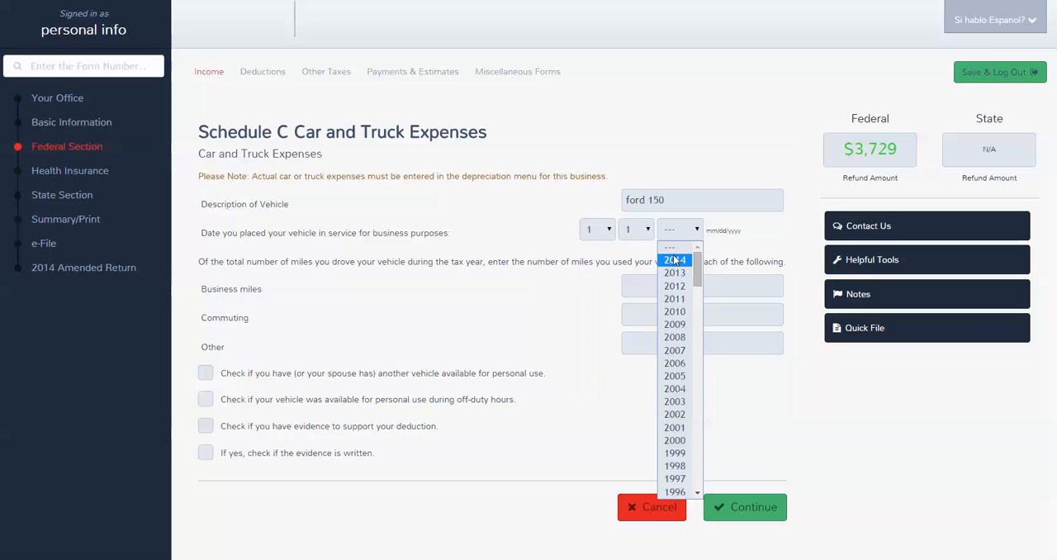
click(675, 260)
Step: Enter 5000 business miles, 1500 commuting miles and 3000 other miles for the vehicle
click(629, 281)
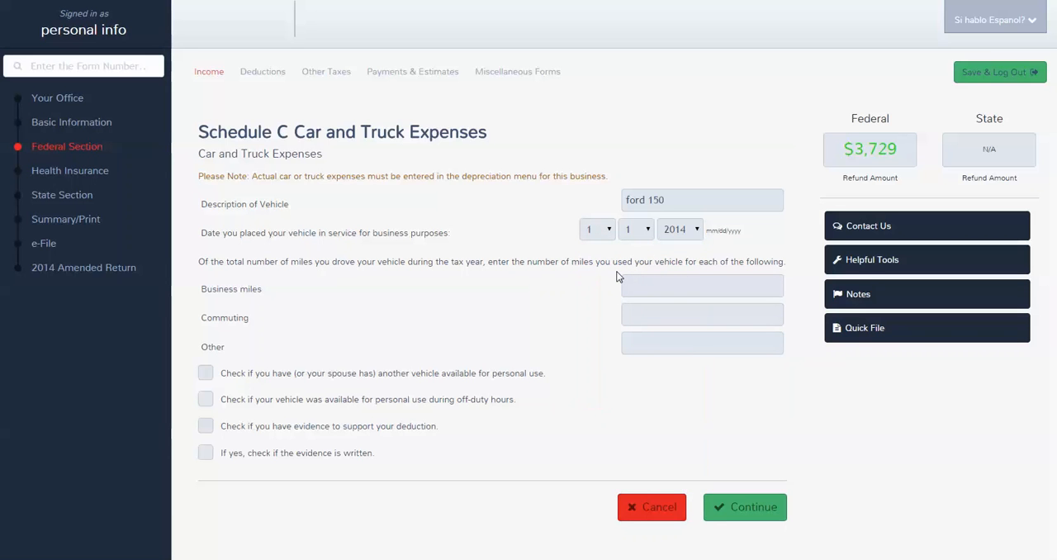
text(5000)
text(1500)
click(669, 350)
text(3000)
Step: Confirm all four statements on vehicle availability and evidence, save the vehicle and return to the Schedule C overview
click(207, 373)
click(206, 425)
click(207, 452)
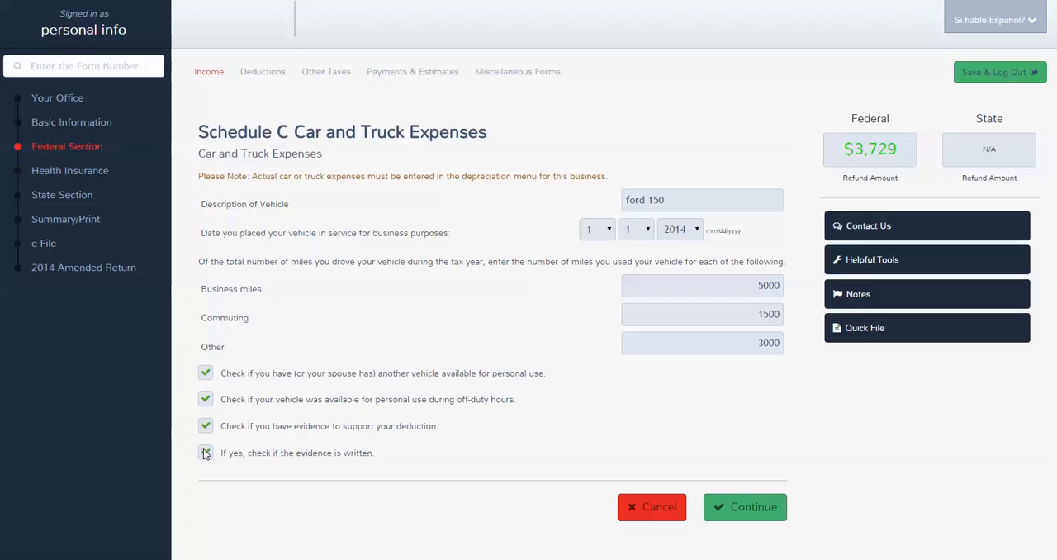
click(737, 510)
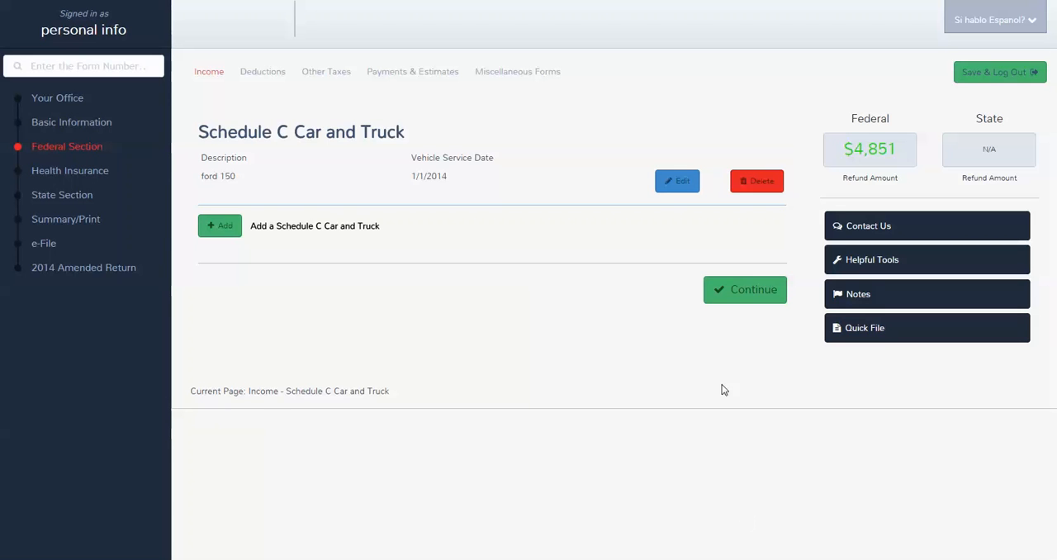
click(755, 292)
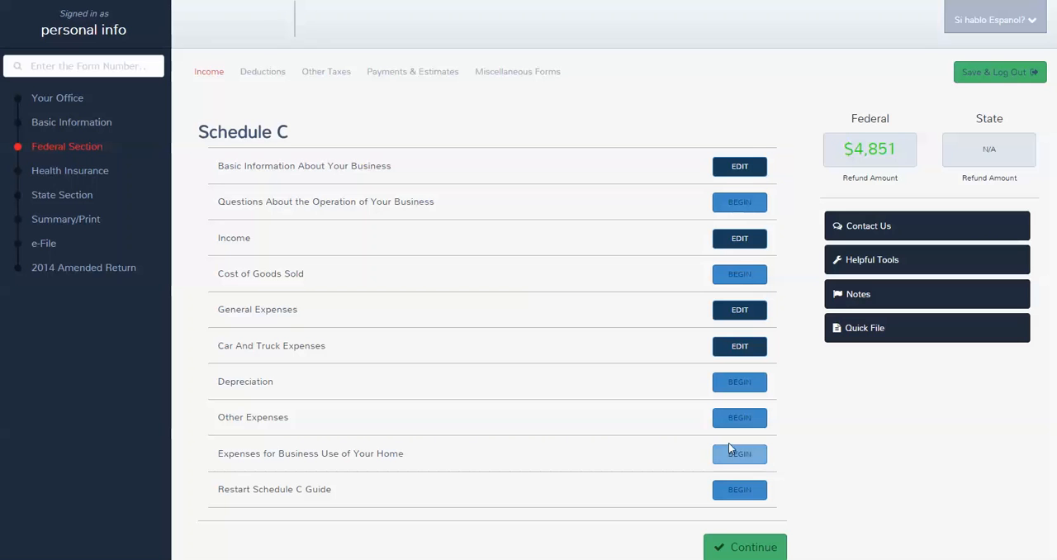
Step: Finish the Schedule C and income sections, then start entering deductions with the step-by-step guide
click(722, 547)
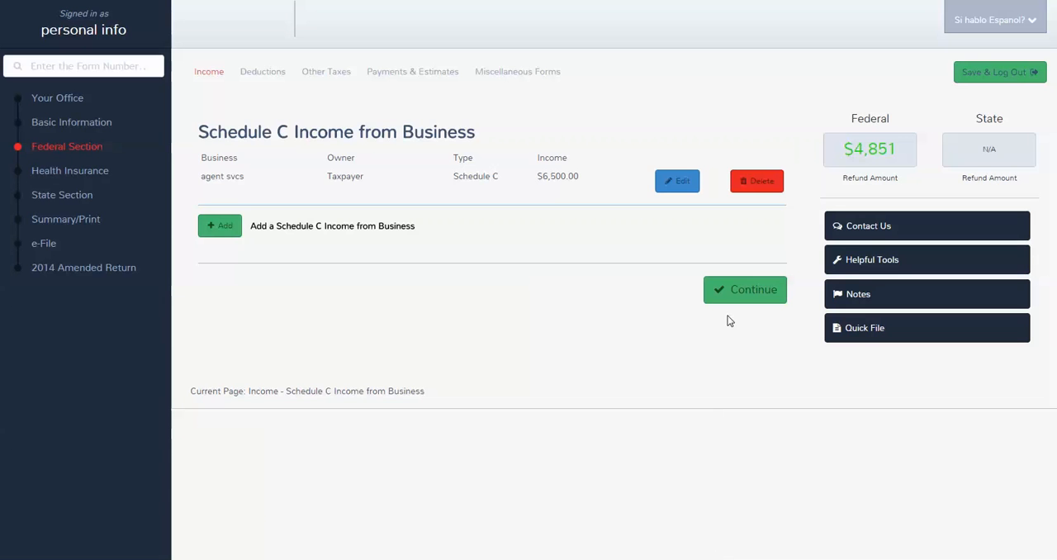
click(742, 297)
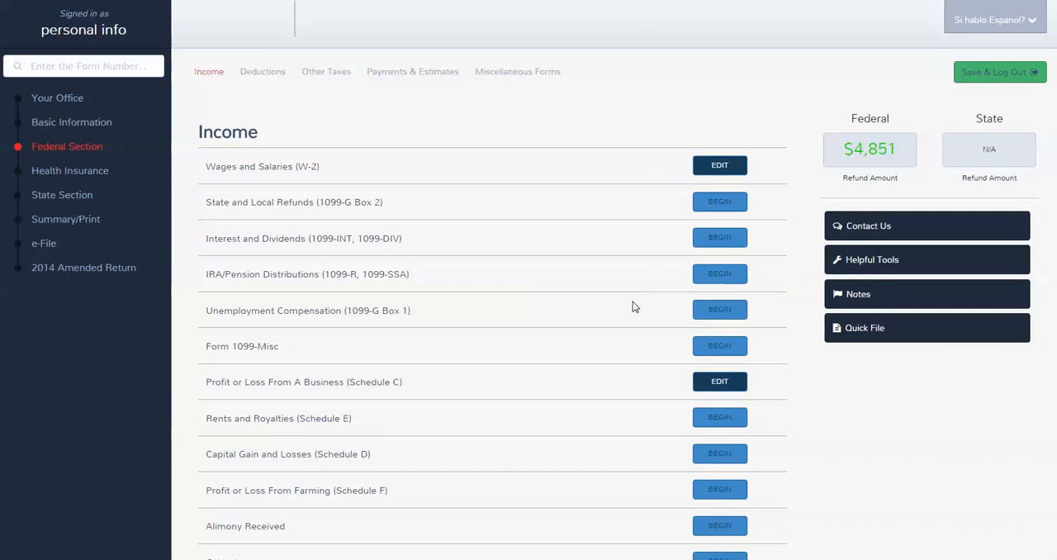
click(113, 66)
scroll(429, 193, down, 2)
click(759, 523)
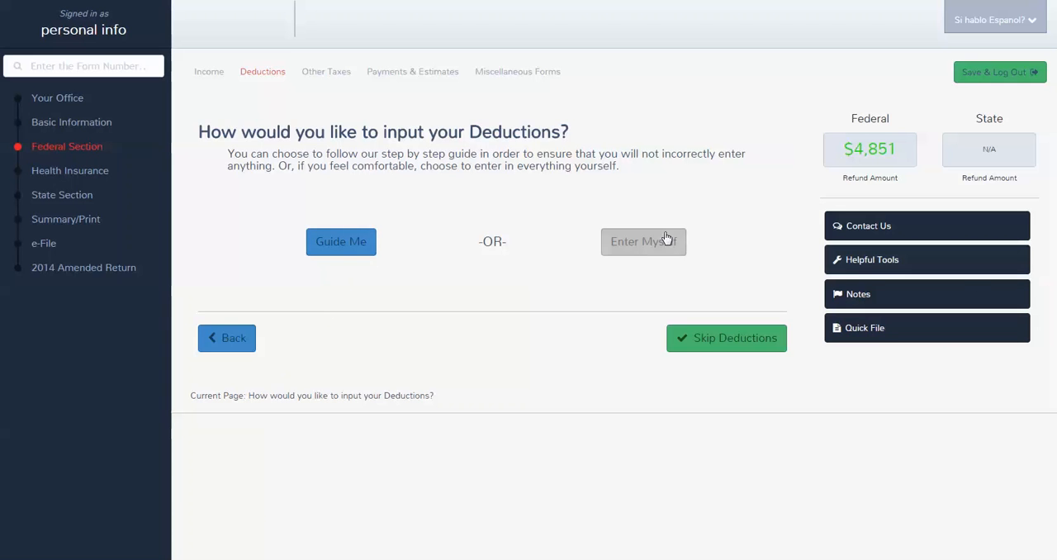
click(350, 239)
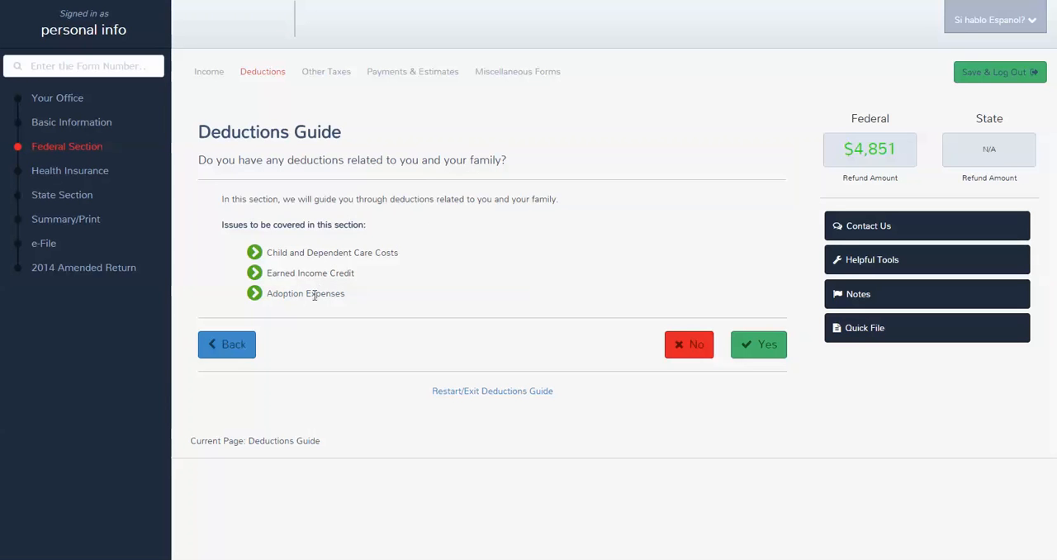
Step: Answer yes to family deductions and dependent care expenses, and start adding a child care provider on Form 2441
click(753, 347)
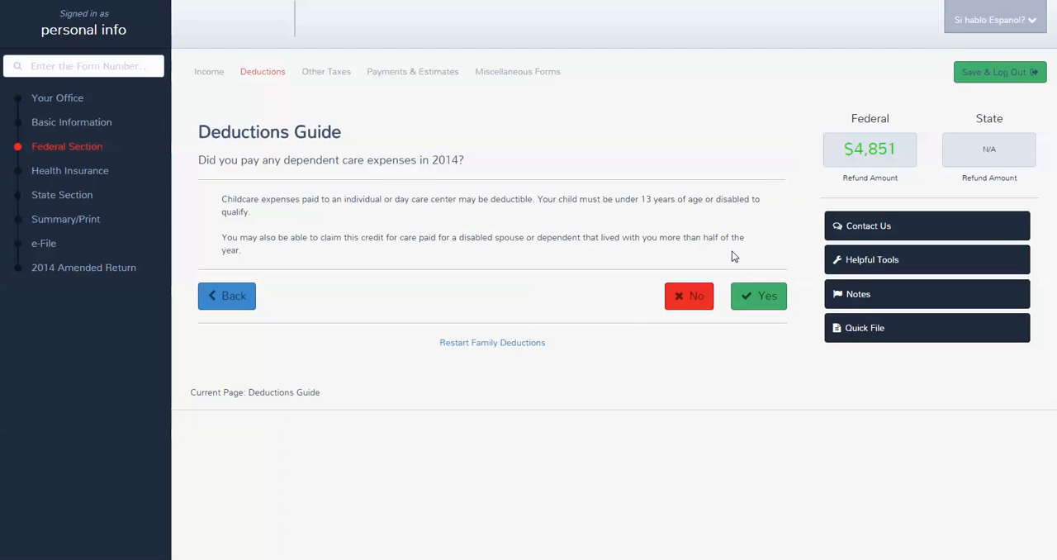
click(754, 294)
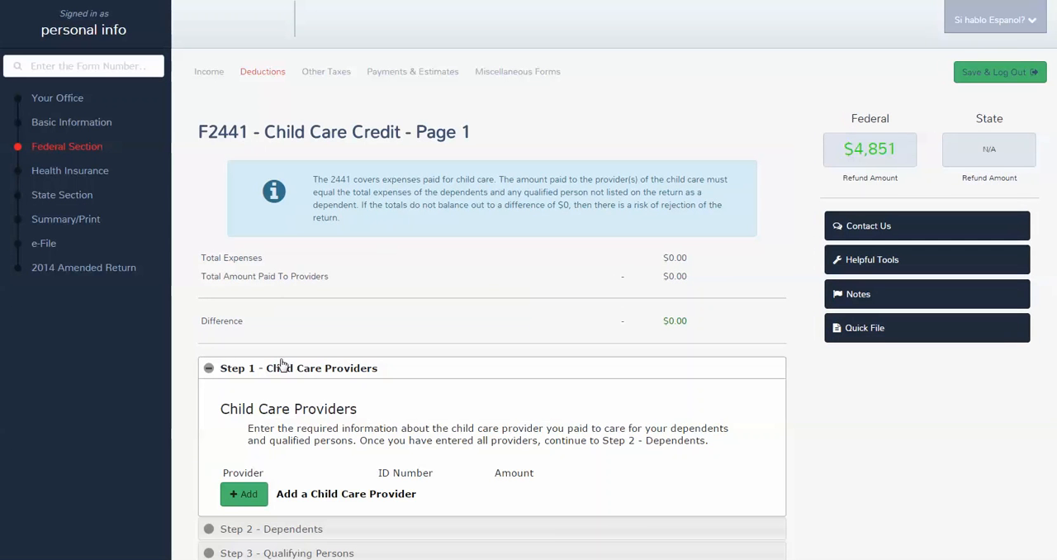
scroll(276, 366, down, 3)
click(240, 379)
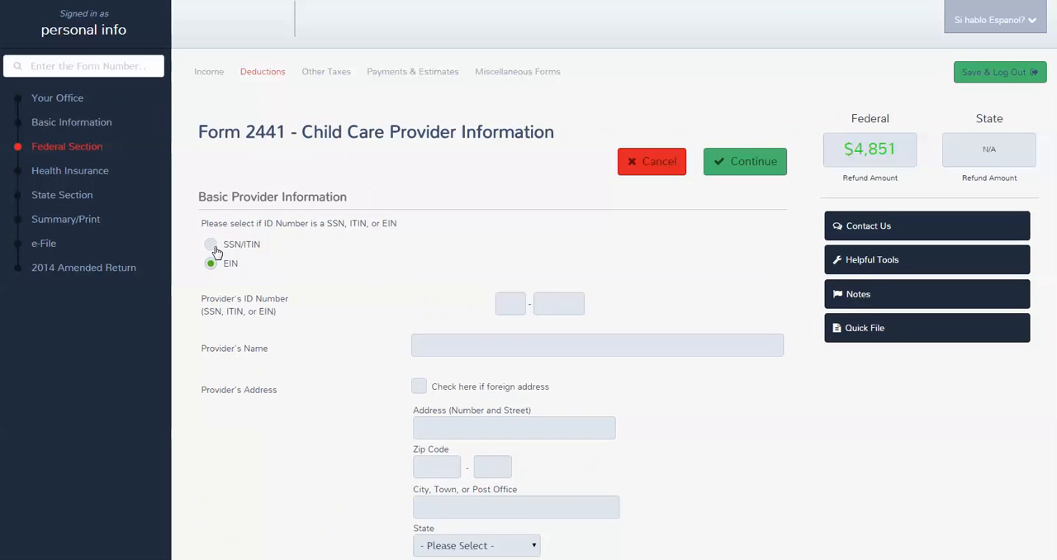
Step: Set the provider's ID type to SSN/ITIN and enter the provider's ID number, last name and first name
click(211, 245)
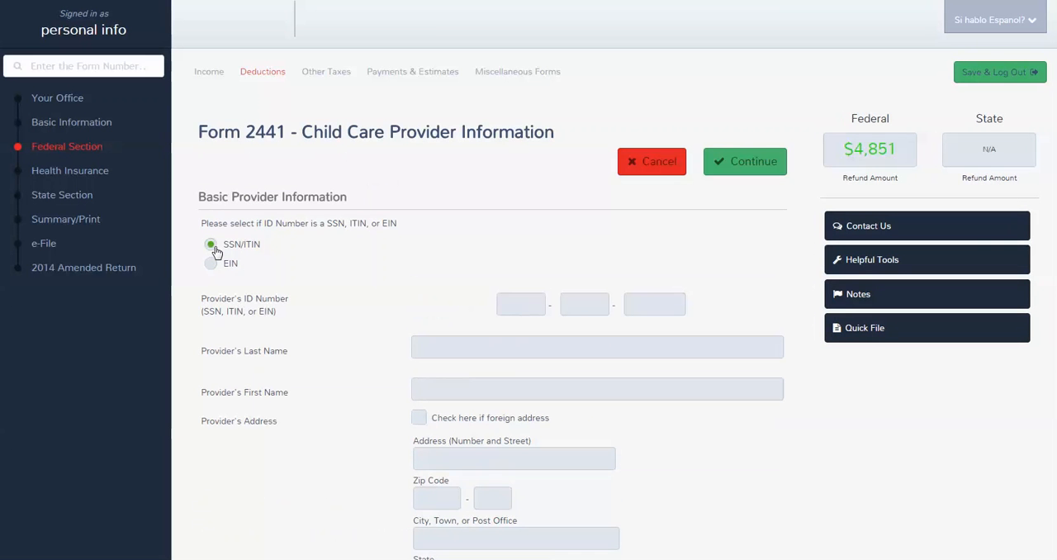
click(512, 300)
click(489, 345)
text(gra)
text(dma)
click(432, 348)
text(n)
click(440, 388)
text(love)
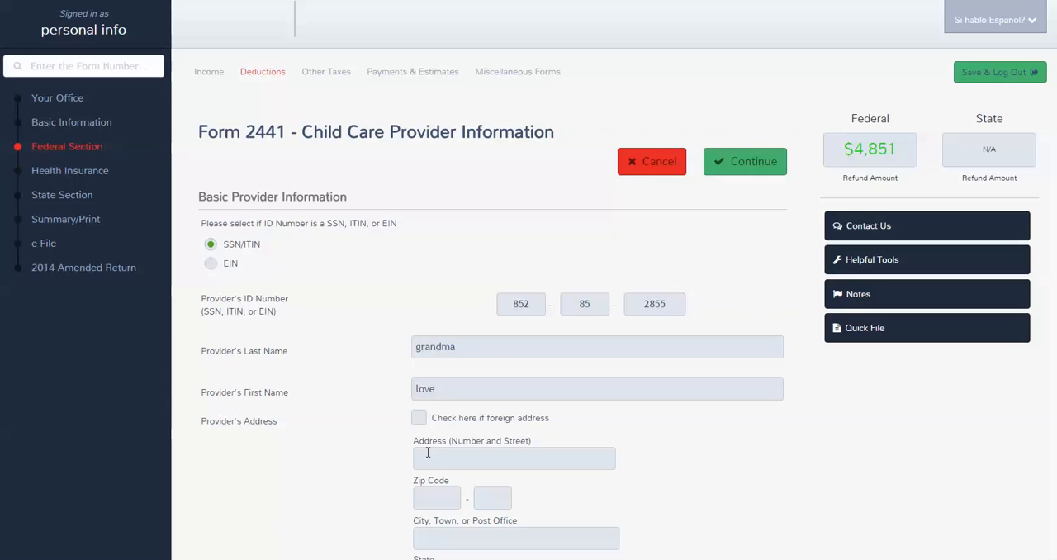
Step: Fill in the child care provider's street address and zip code
click(428, 454)
key(Tab)
text(33016)
scroll(502, 484, down, 4)
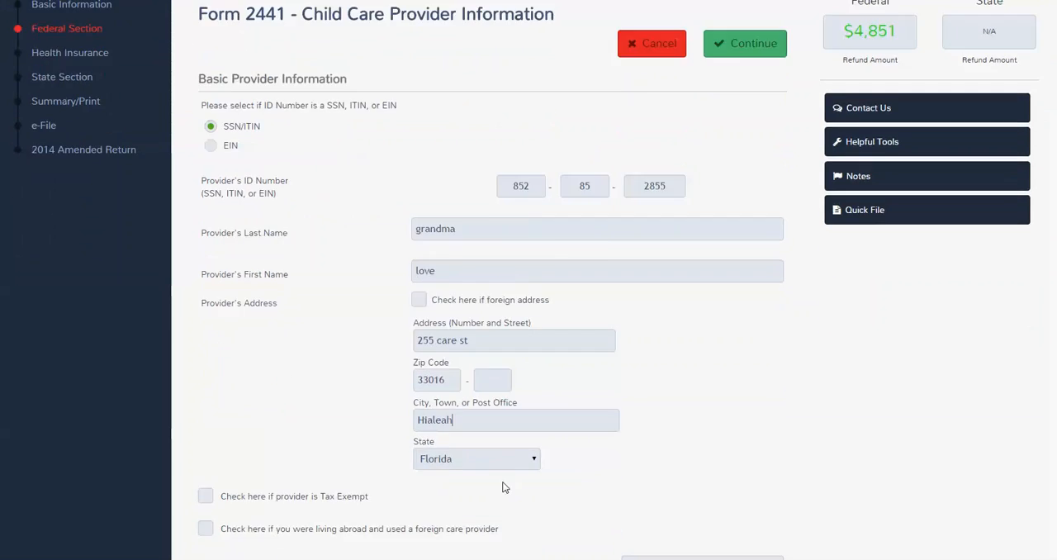
Step: Set the amount paid to the provider for child care to 3000 and save the provider
click(655, 338)
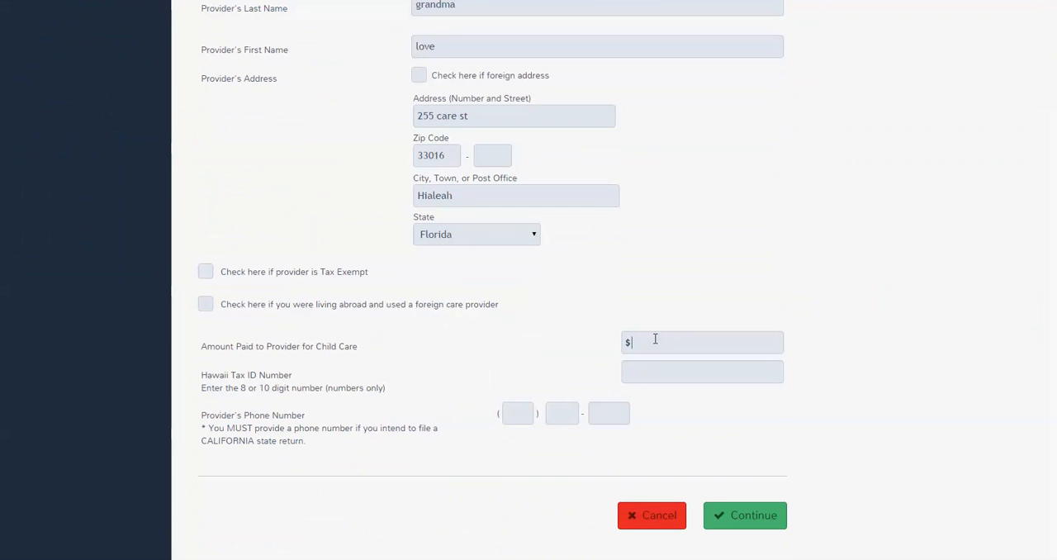
text(3000)
click(740, 519)
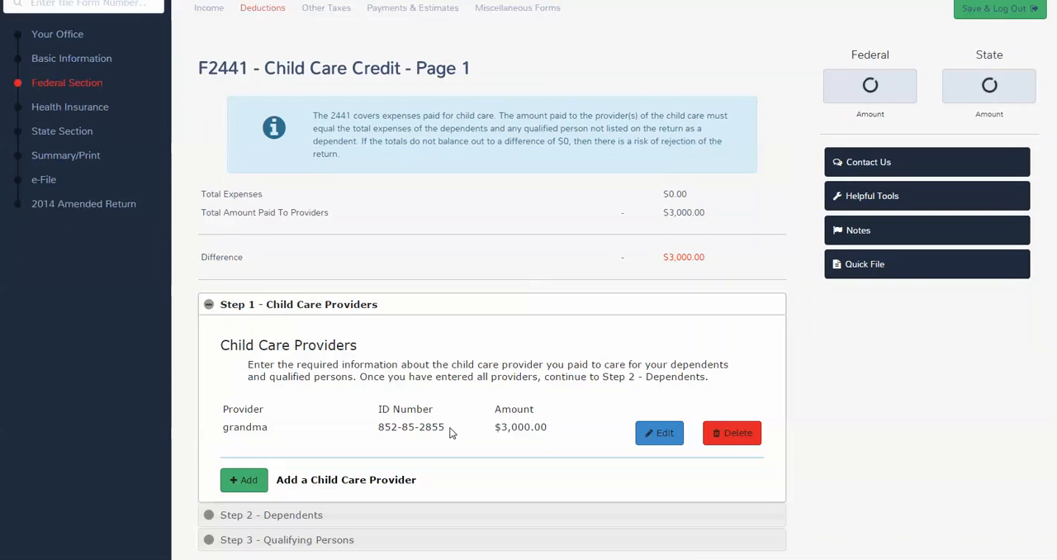
Step: Enter 3000 as the dependent's qualifying child care expenses and save them
click(252, 515)
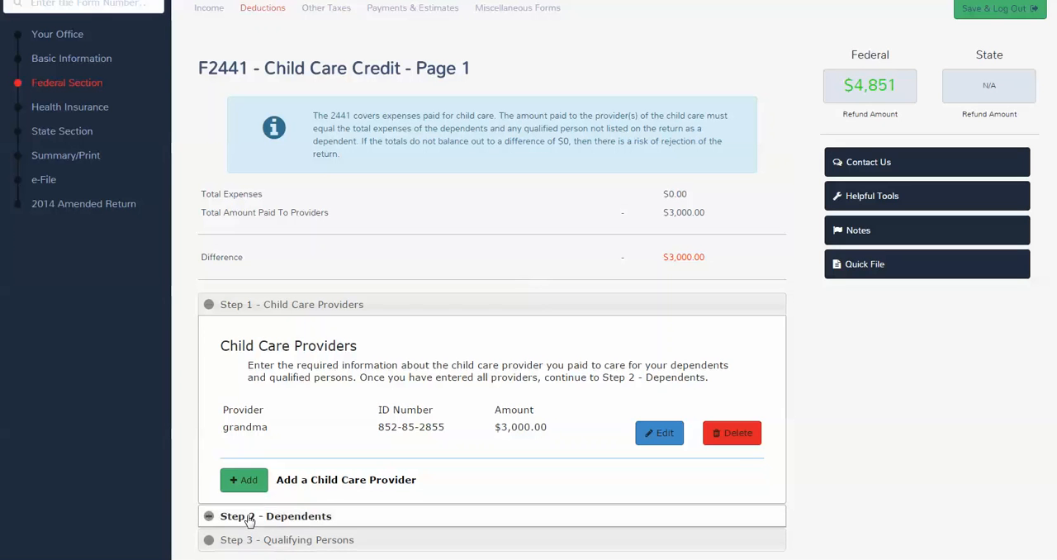
click(665, 485)
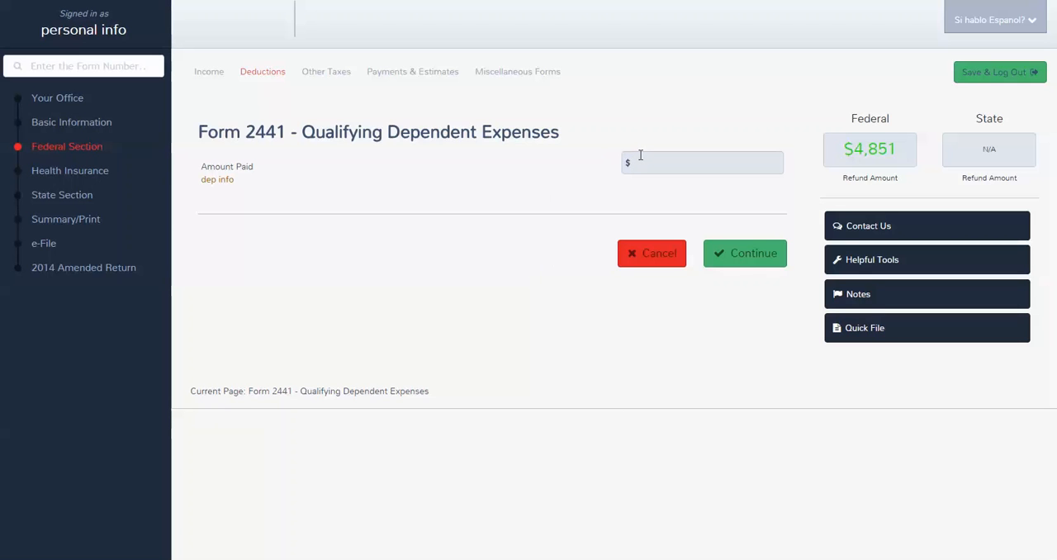
text(3000)
click(736, 257)
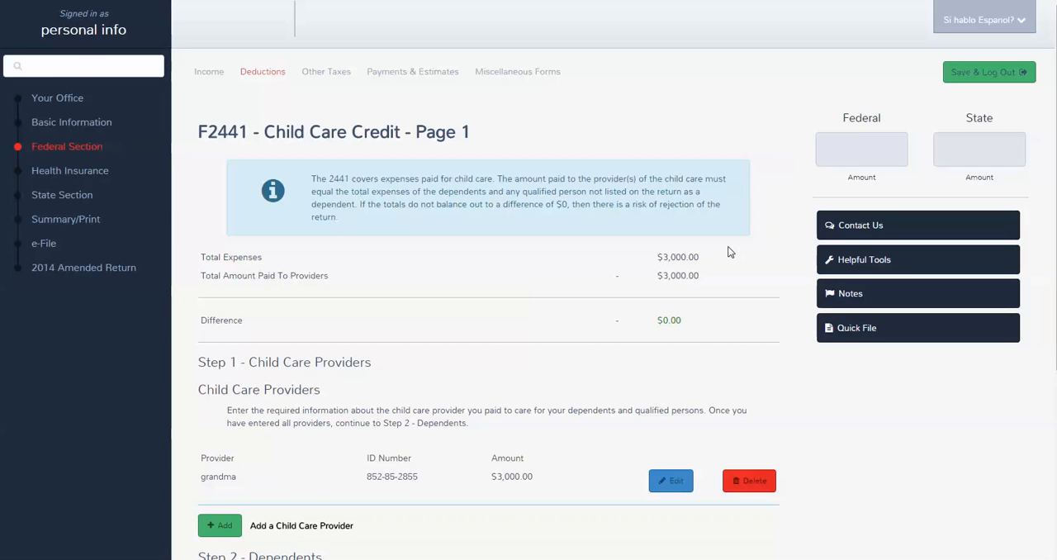
Step: Complete both pages of Form 2441, leaving additional income and benefits blank, and return to the deductions guide
scroll(639, 291, down, 2)
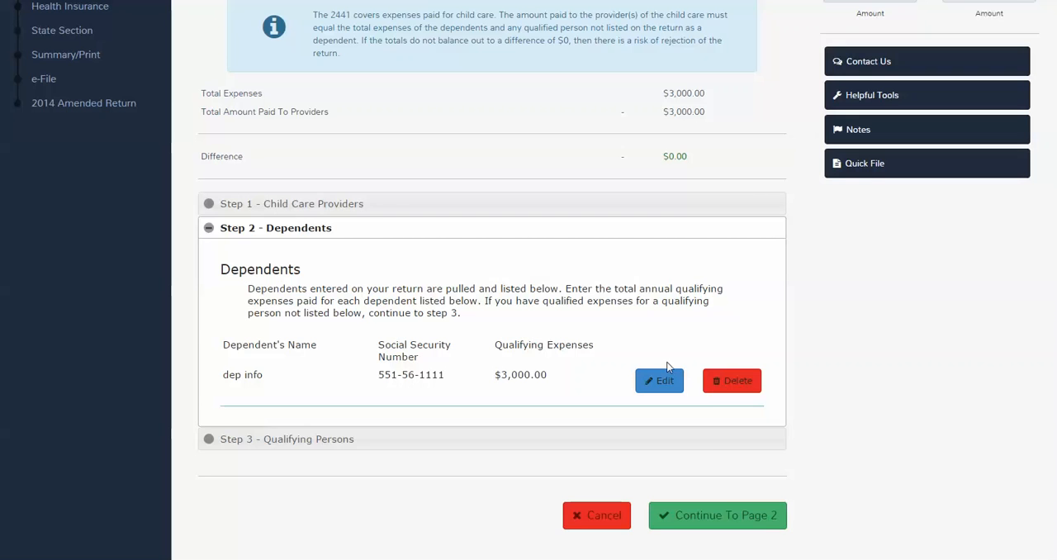
click(738, 516)
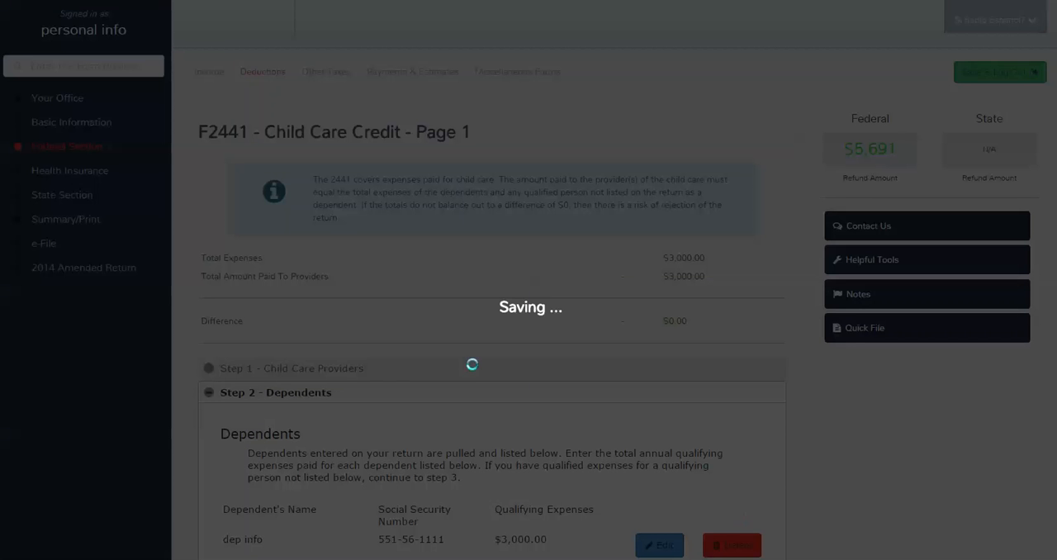
scroll(545, 373, down, 2)
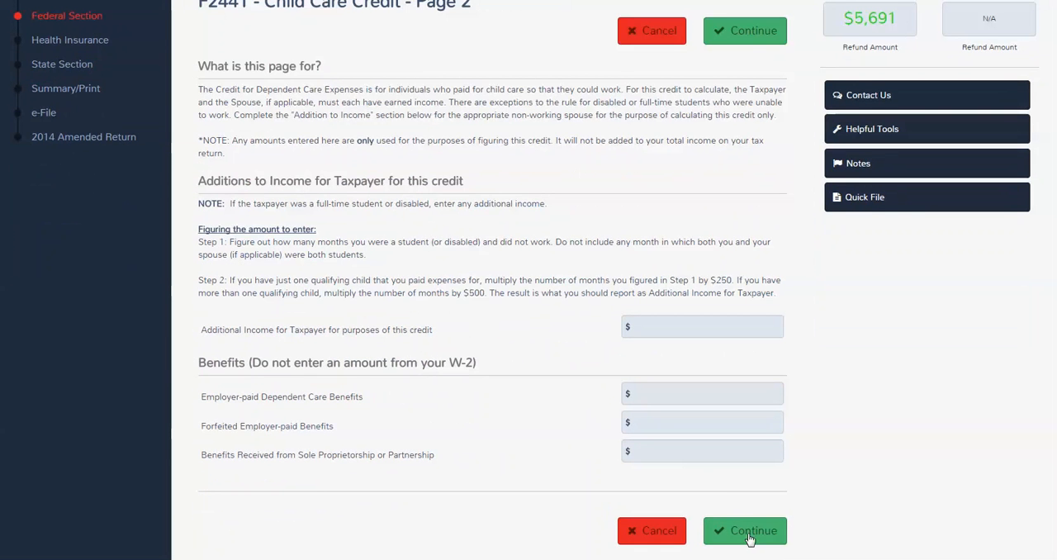
click(747, 530)
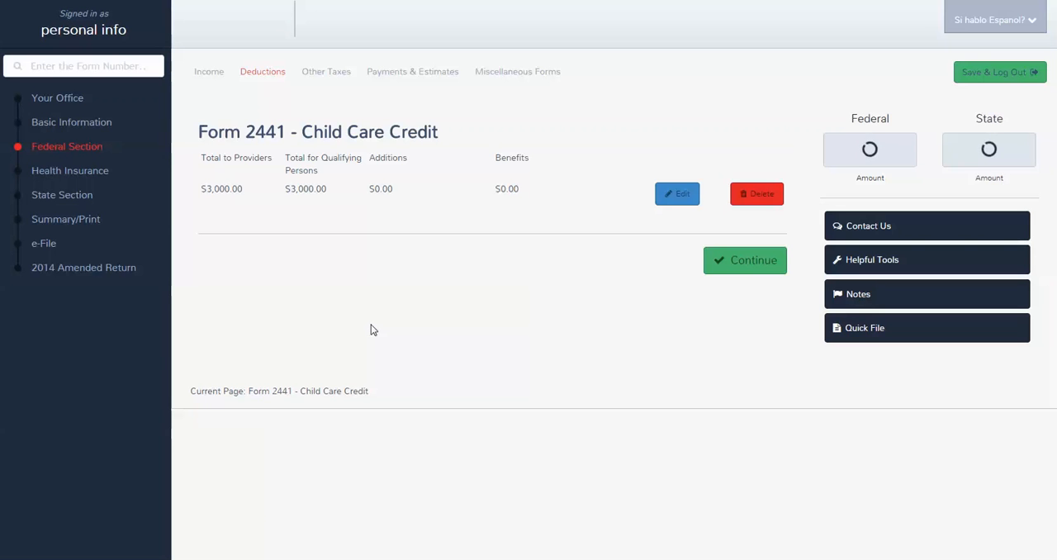
click(720, 266)
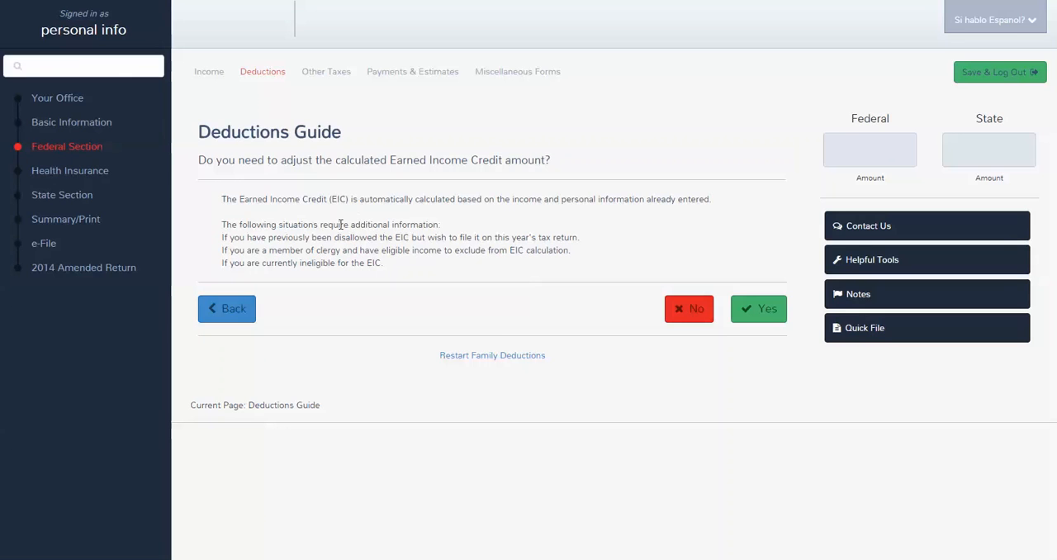
Step: Decline the Earned Income Credit adjustment and the remaining family deduction, and answer yes to owning a home or property in 2014
click(698, 311)
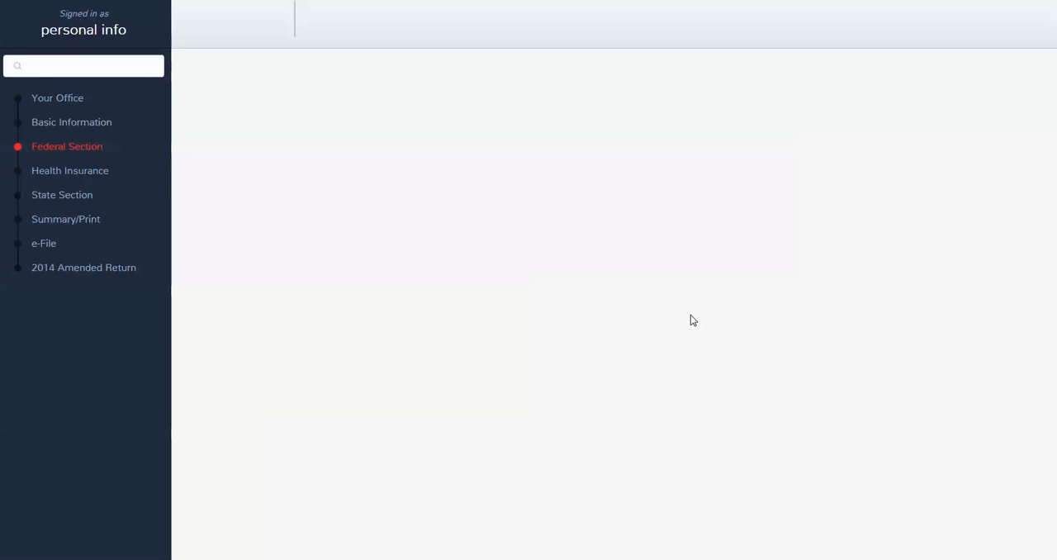
click(690, 295)
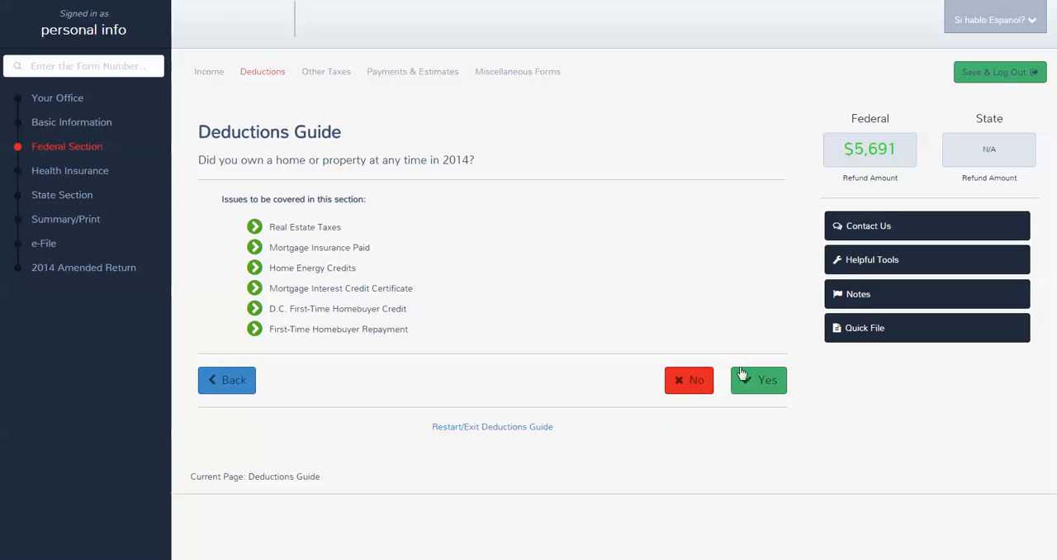
click(761, 386)
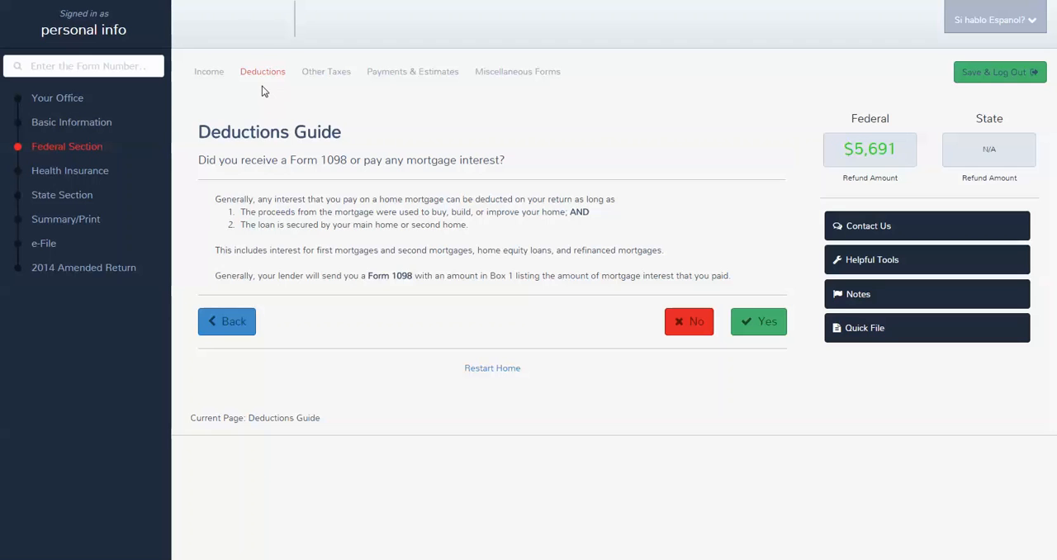
Step: Go to the health insurance section and answer yes to the family having health insurance in 2014
click(82, 175)
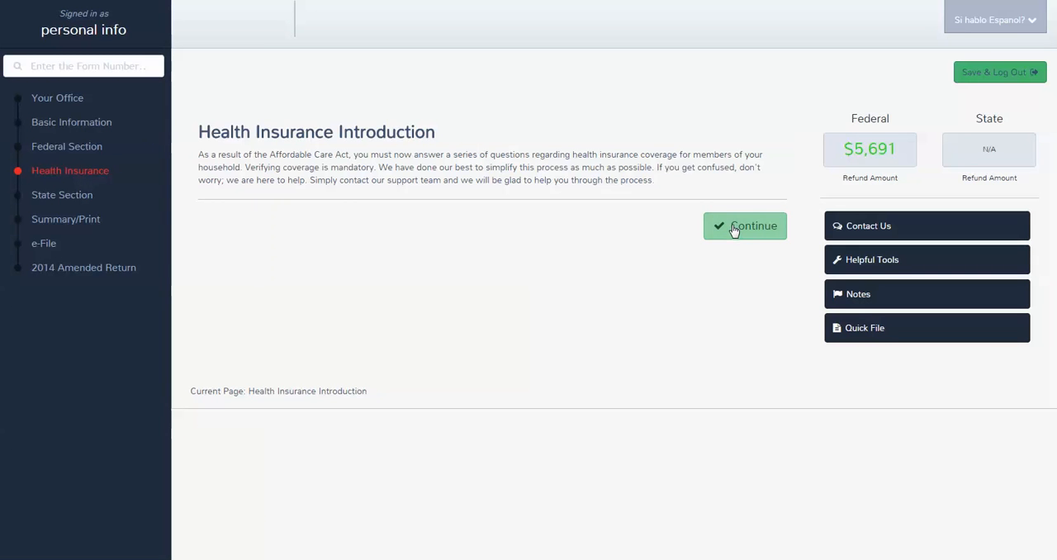
click(734, 230)
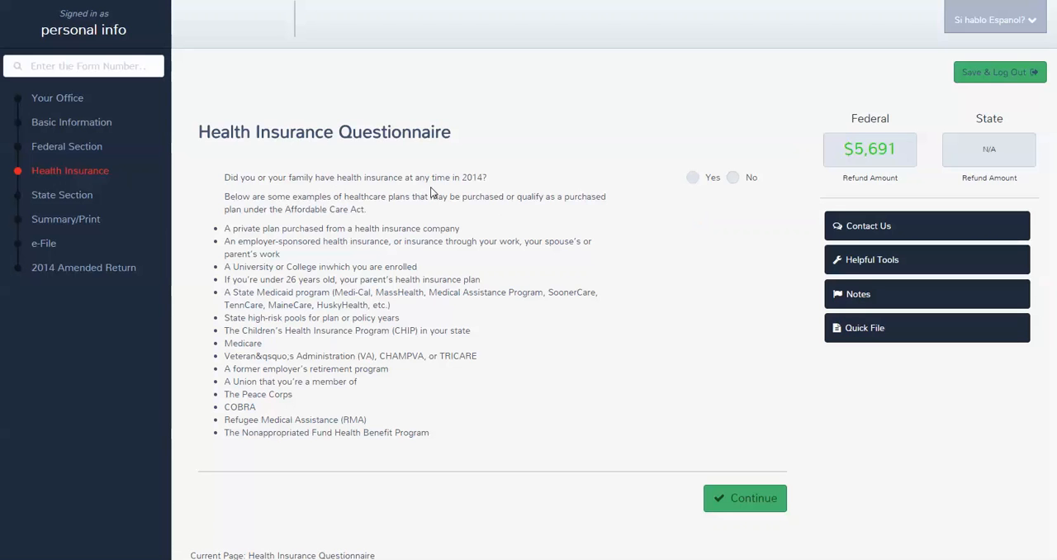
click(694, 178)
click(742, 501)
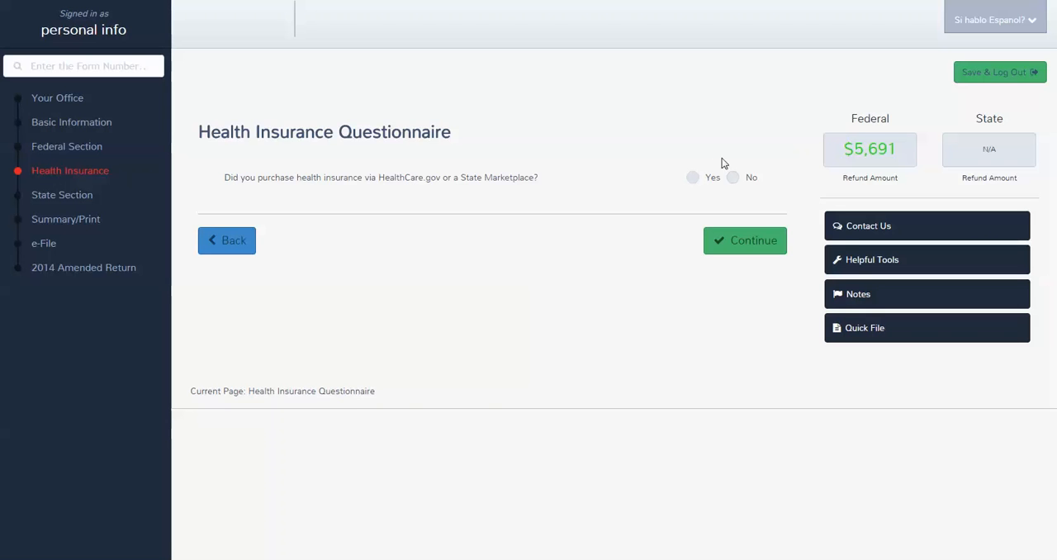
Step: Answer yes to purchasing insurance via HealthCare.gov or a State Marketplace, and accept the listed household members
click(693, 181)
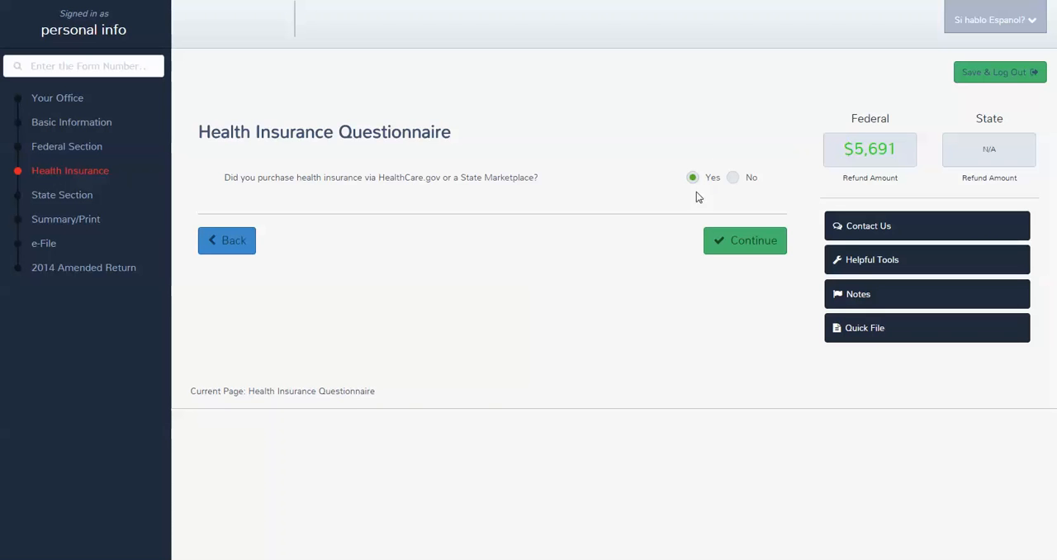
click(752, 239)
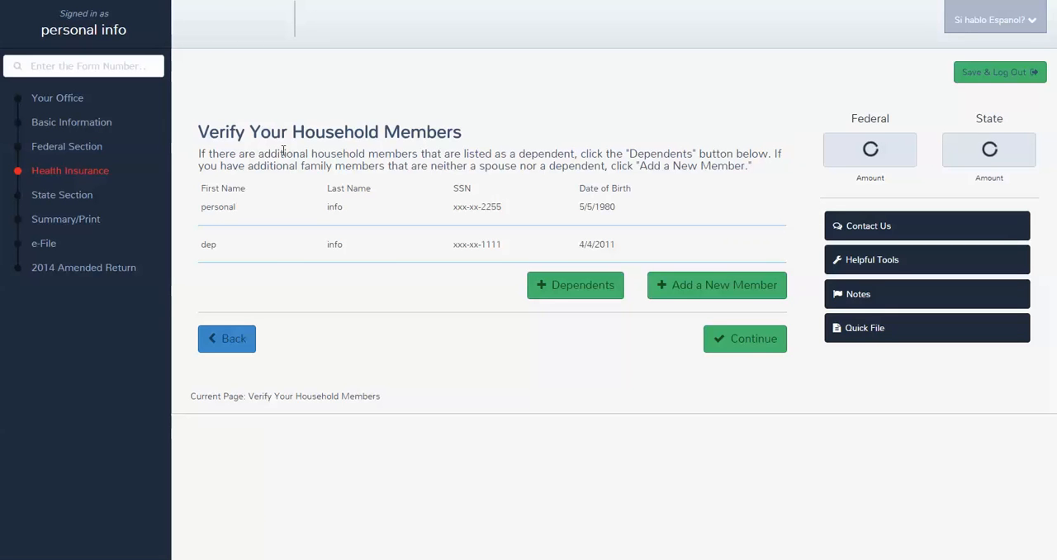
click(757, 352)
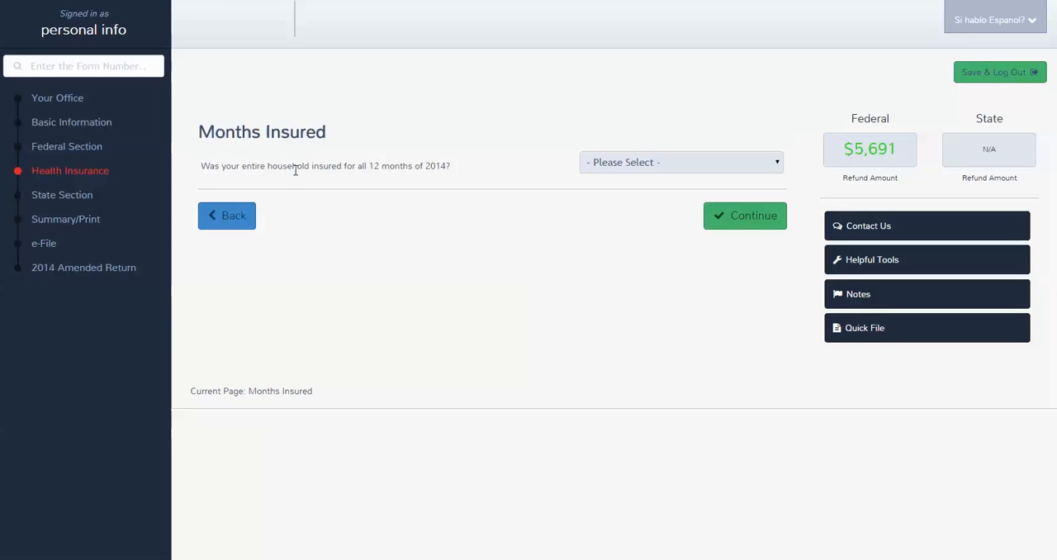
Step: Answer yes to the entire household being insured all 12 months of 2014 and no to receiving advance health care money
click(762, 165)
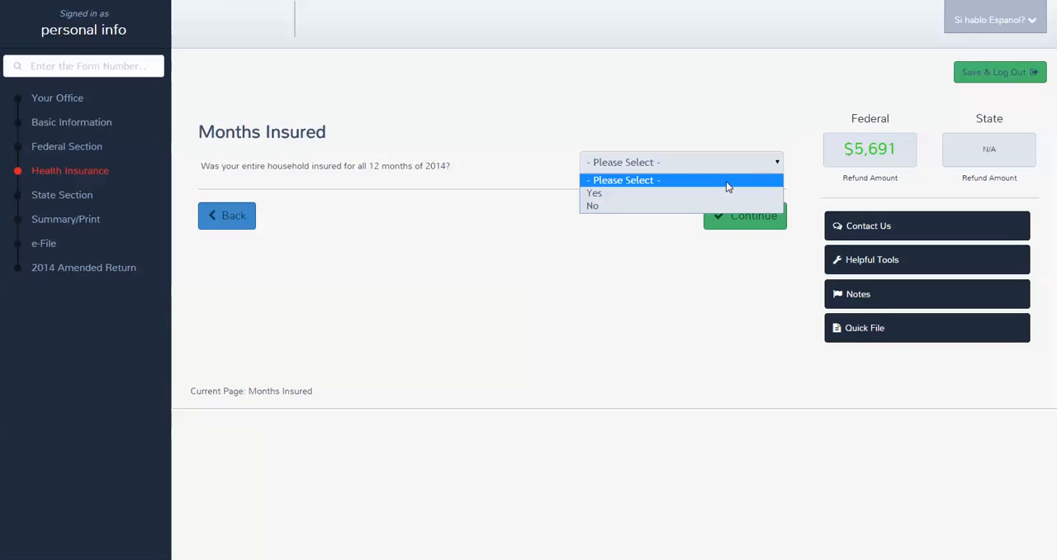
click(707, 194)
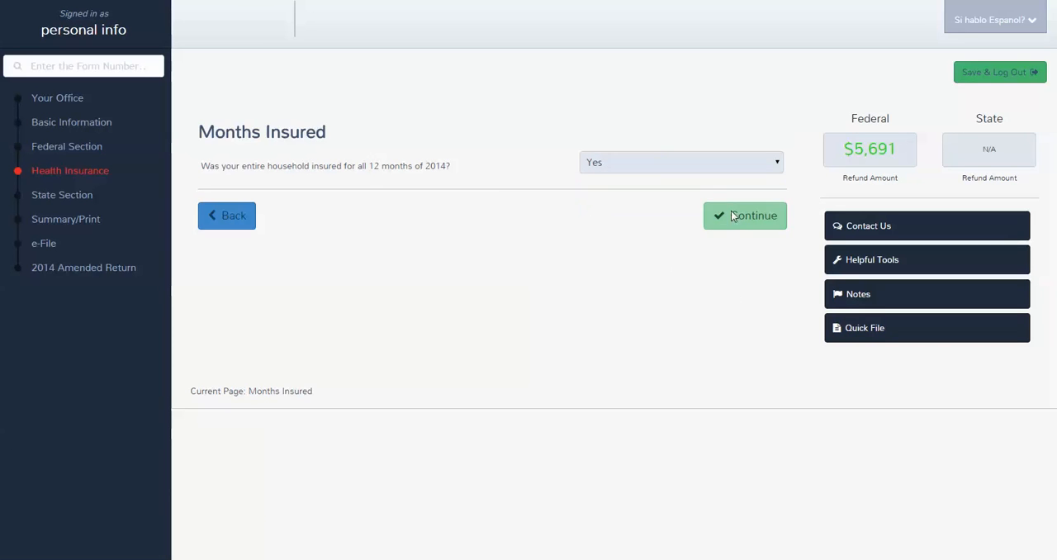
click(732, 212)
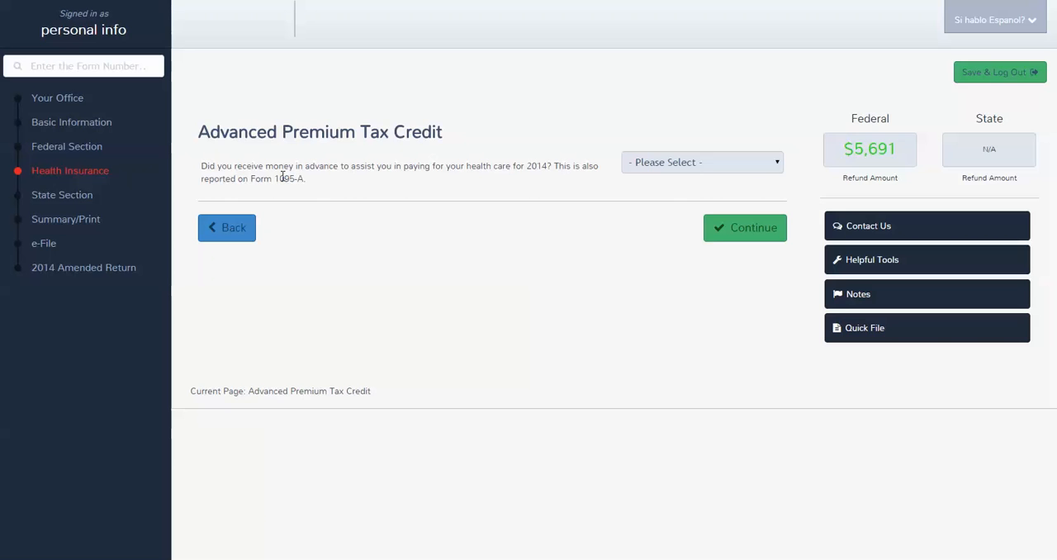
click(760, 168)
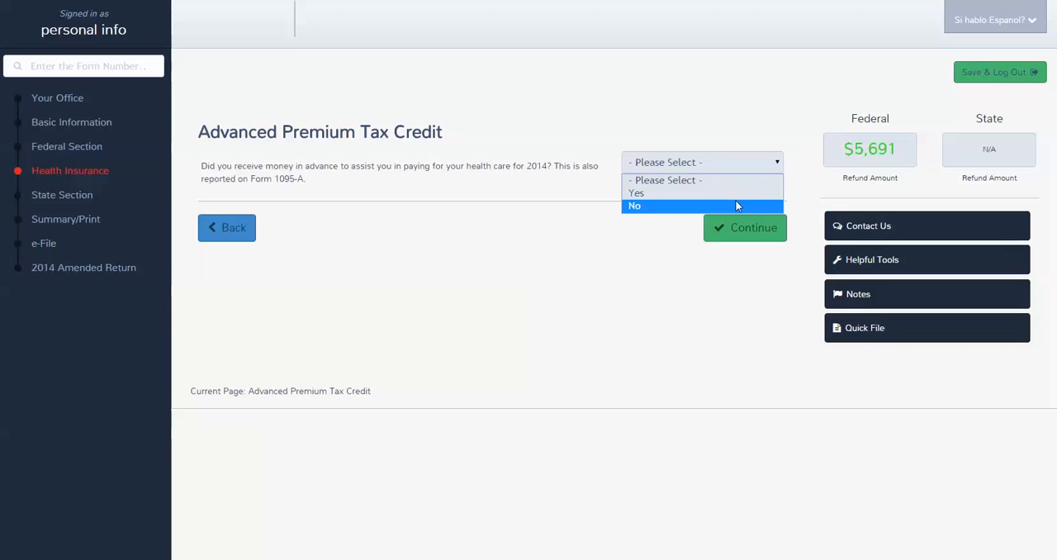
click(733, 204)
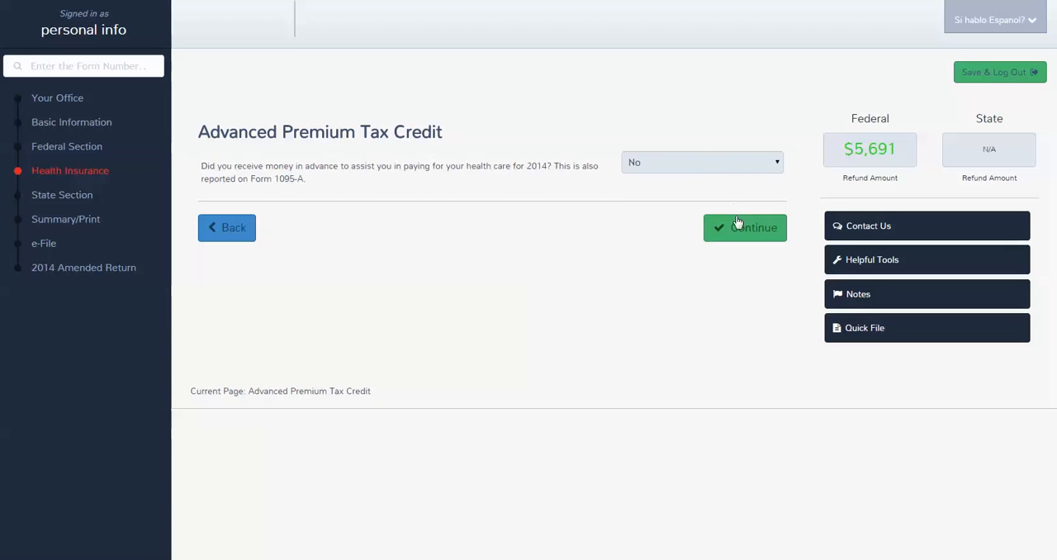
Step: Submit the advance premium tax credit answer and answer no to having health coverage exemptions
click(737, 233)
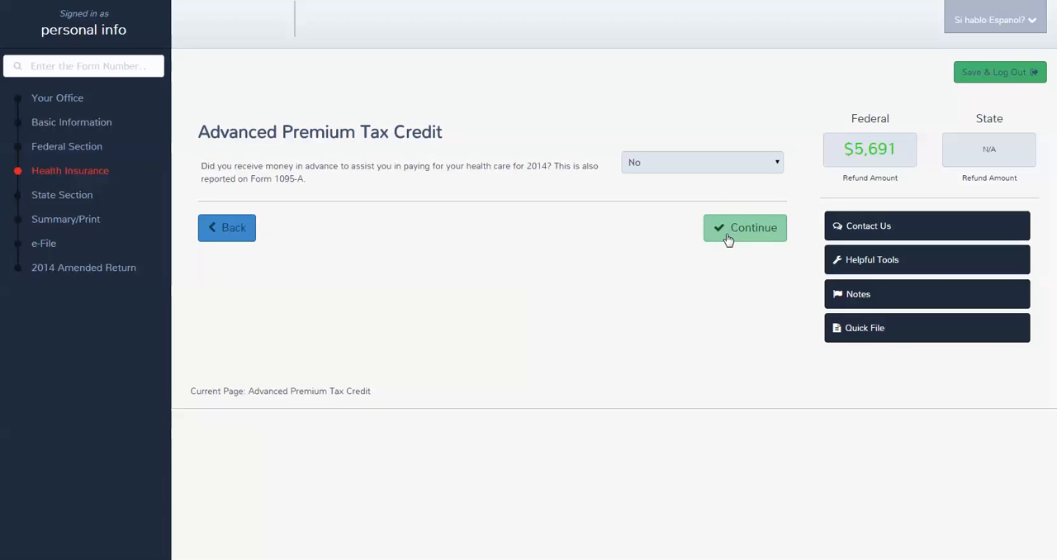
click(726, 237)
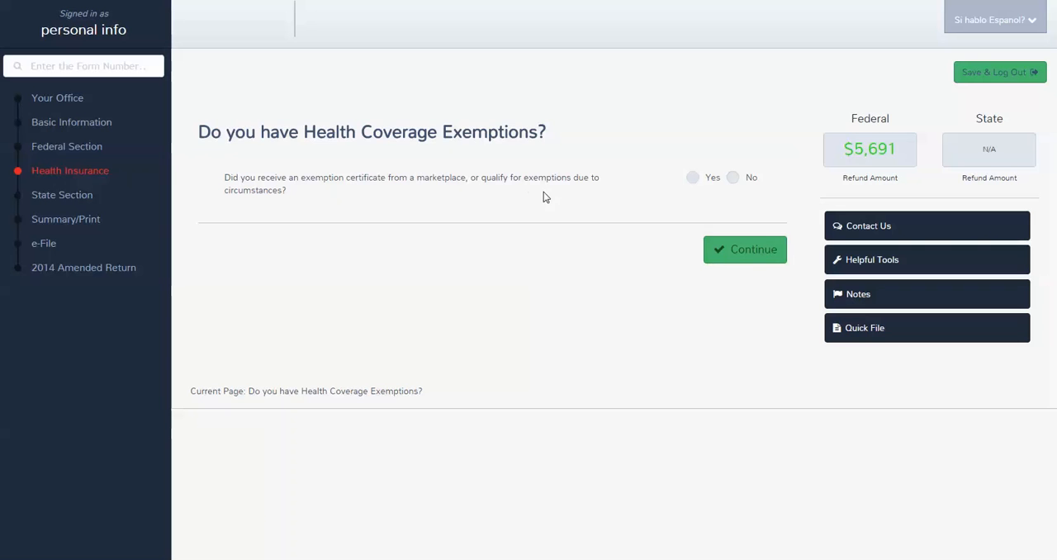
click(732, 177)
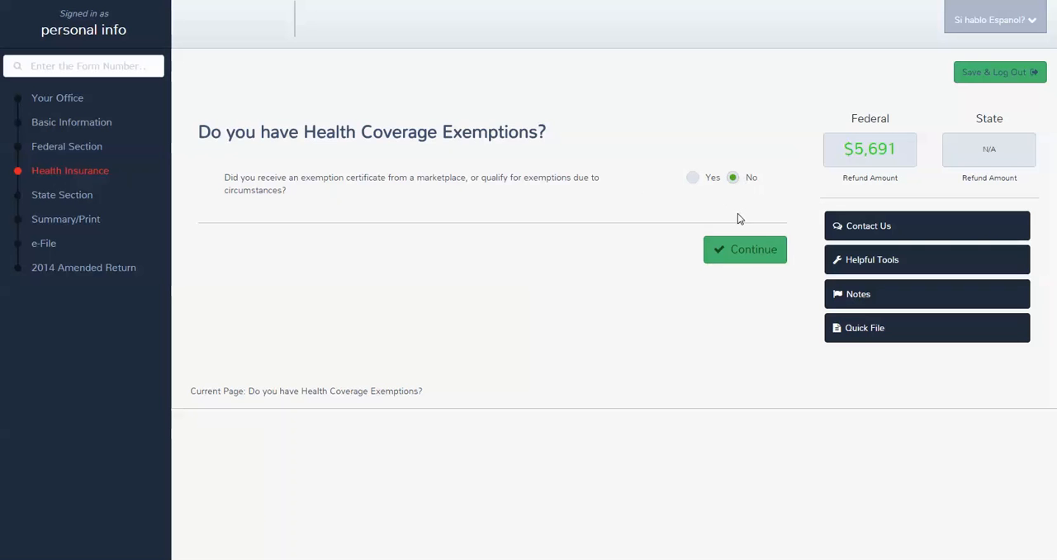
click(743, 254)
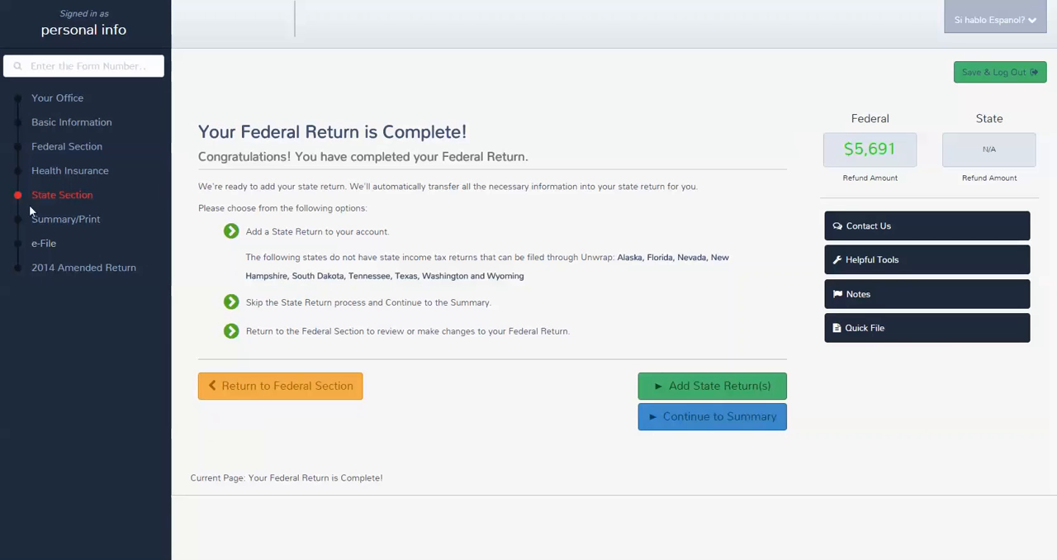
Step: Go to the return's calculation summary and look over the Helpful Tools options before closing them
click(86, 228)
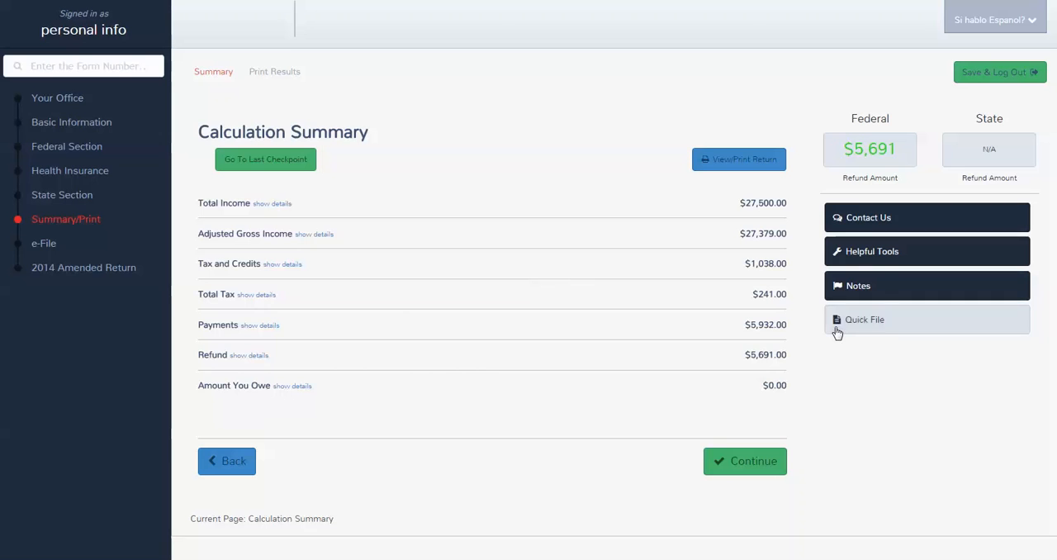
click(869, 261)
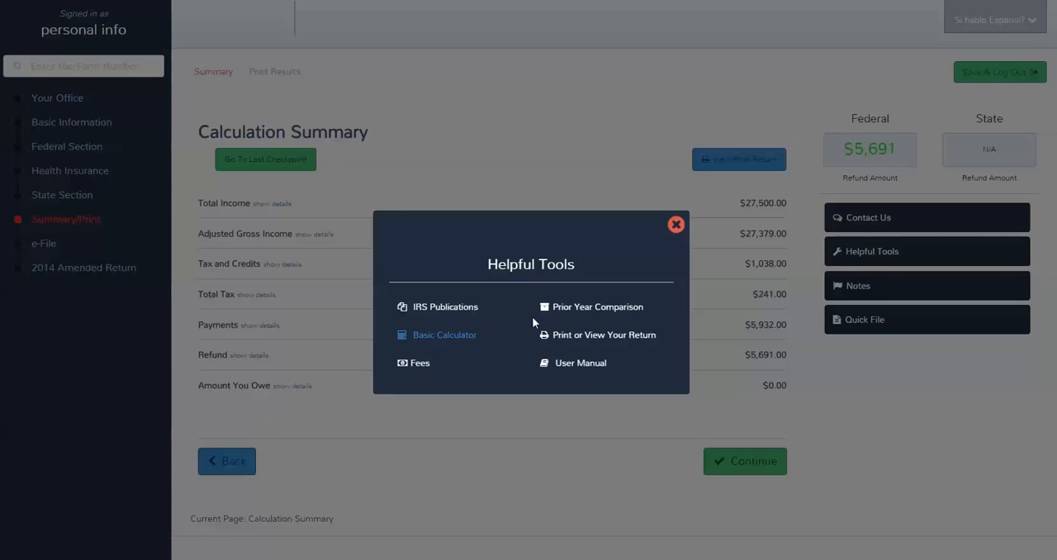
click(676, 231)
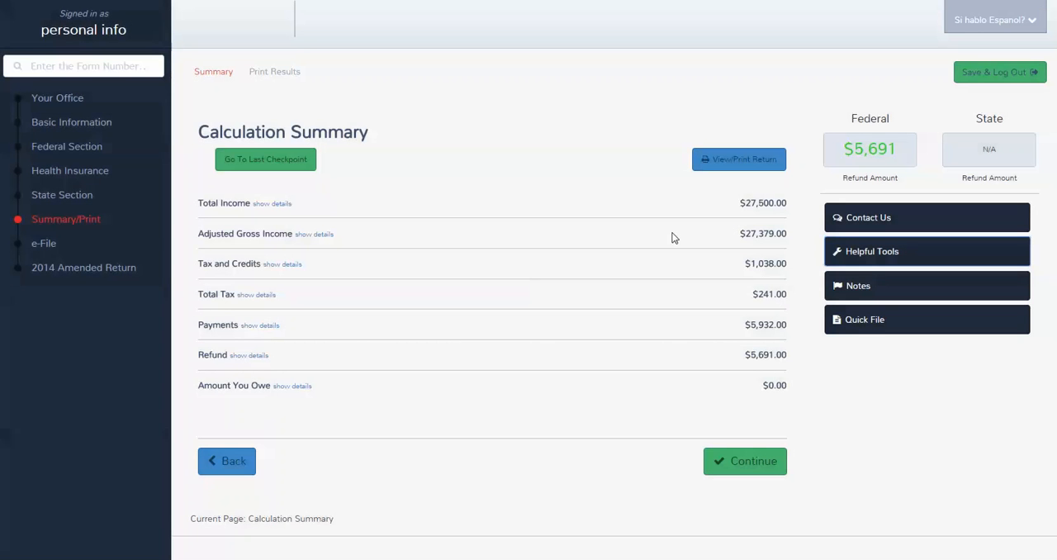
Step: Examine the detailed lines of Total Income, Tax and Credits, and Payments in the calculation summary, collapsing each one again
click(273, 205)
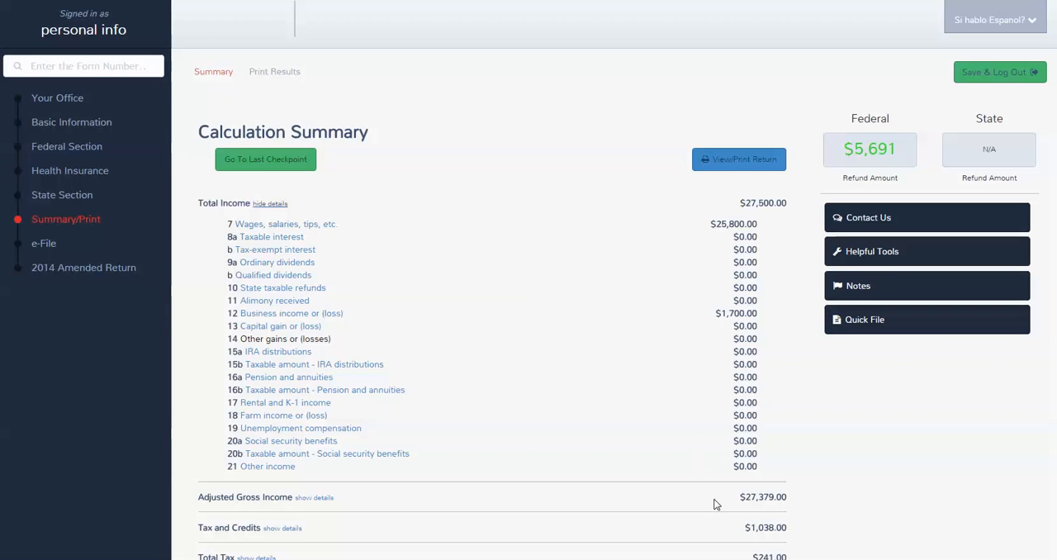
click(261, 203)
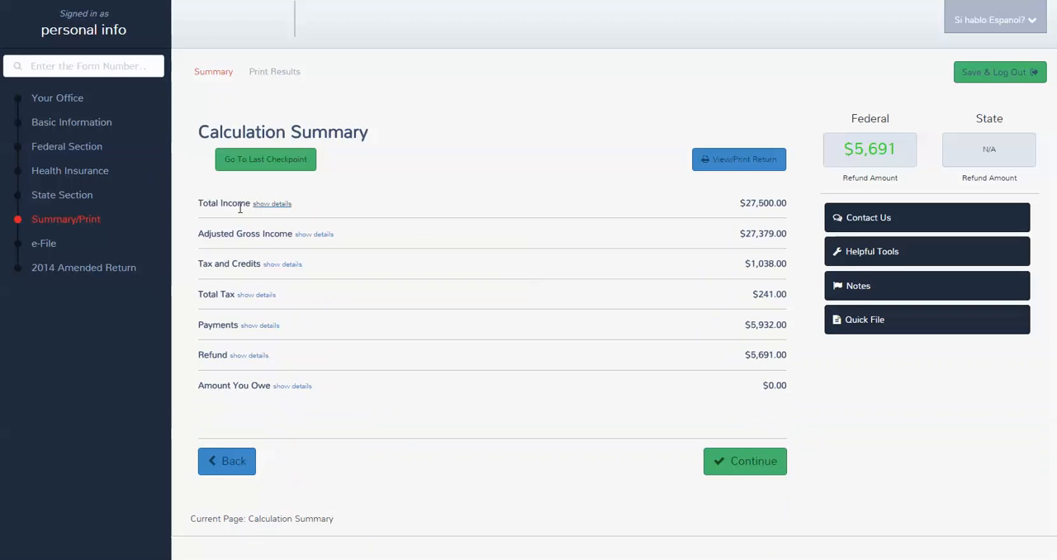
click(287, 266)
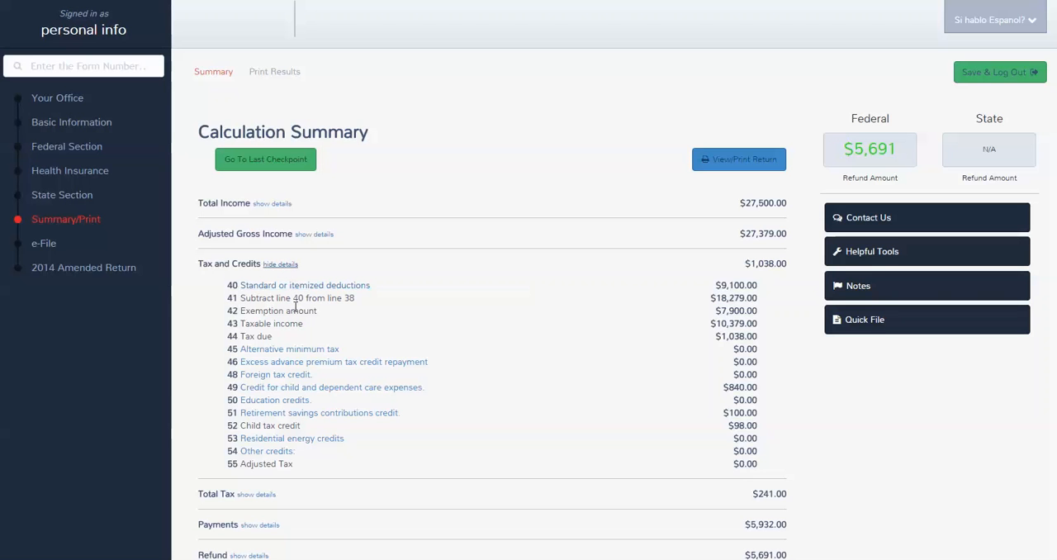
click(288, 265)
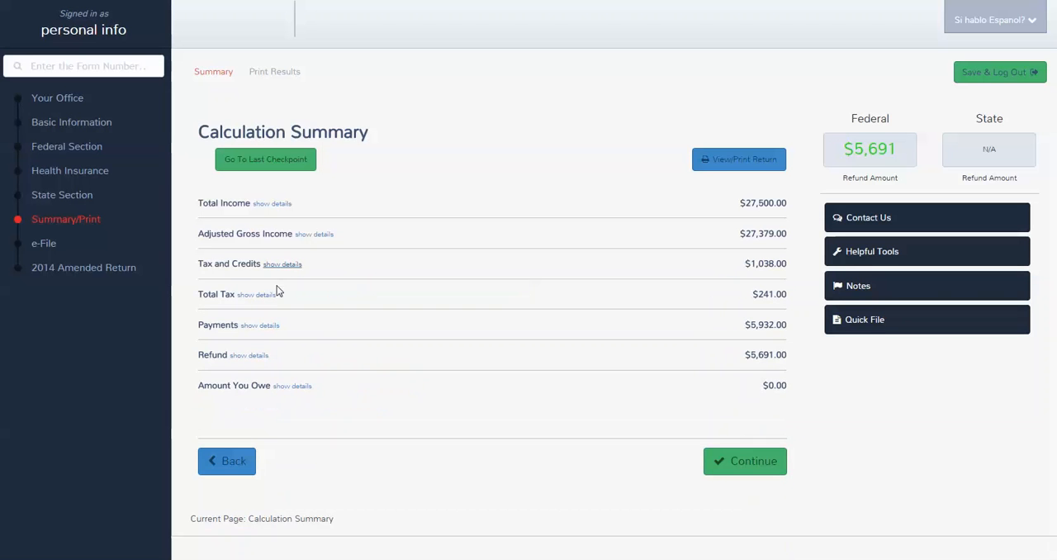
click(261, 326)
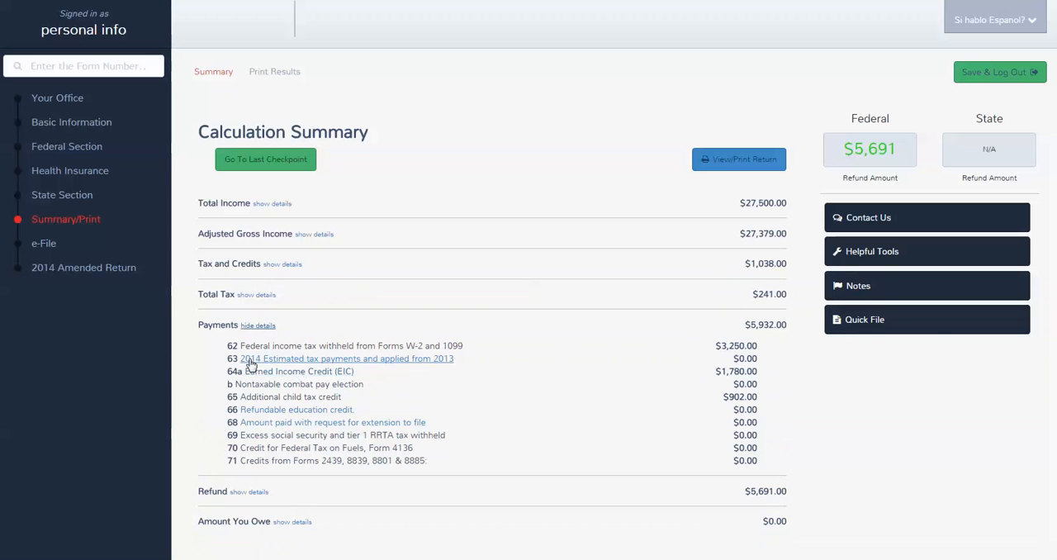
click(254, 326)
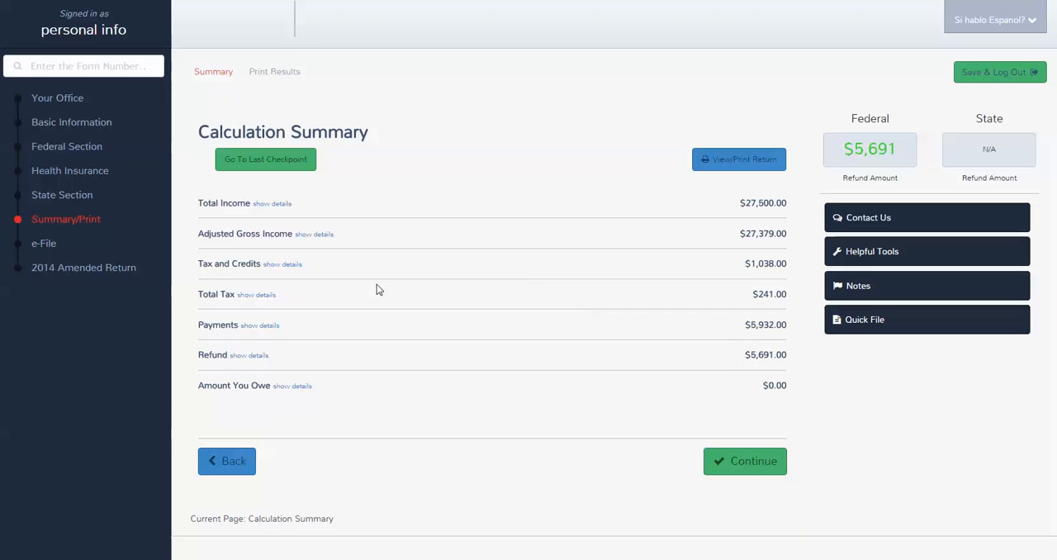
Step: Continue to the EIC Checklist, answering no to nonresident alien and qualifying child of another person, and yes to completing Form 8867
click(737, 463)
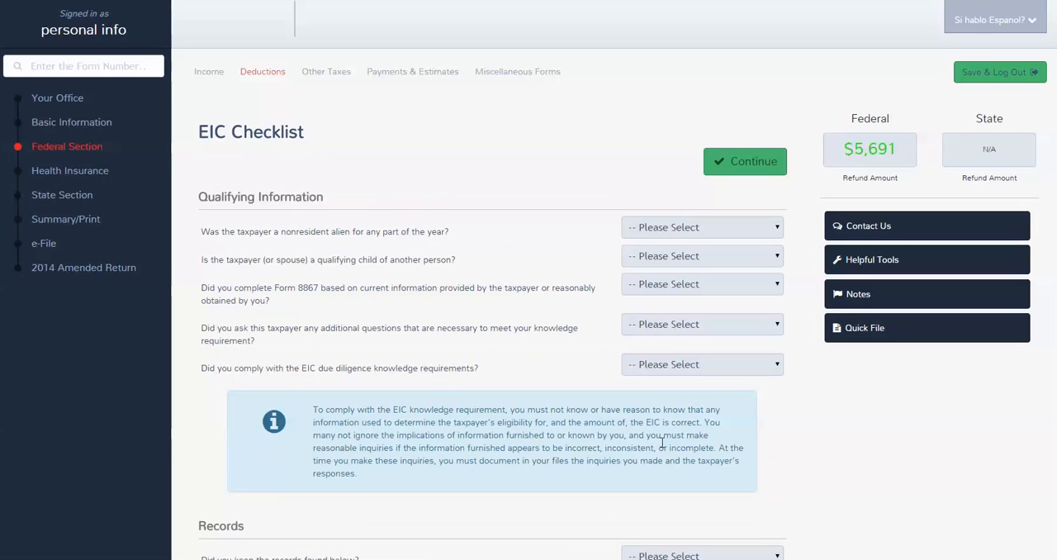
click(761, 228)
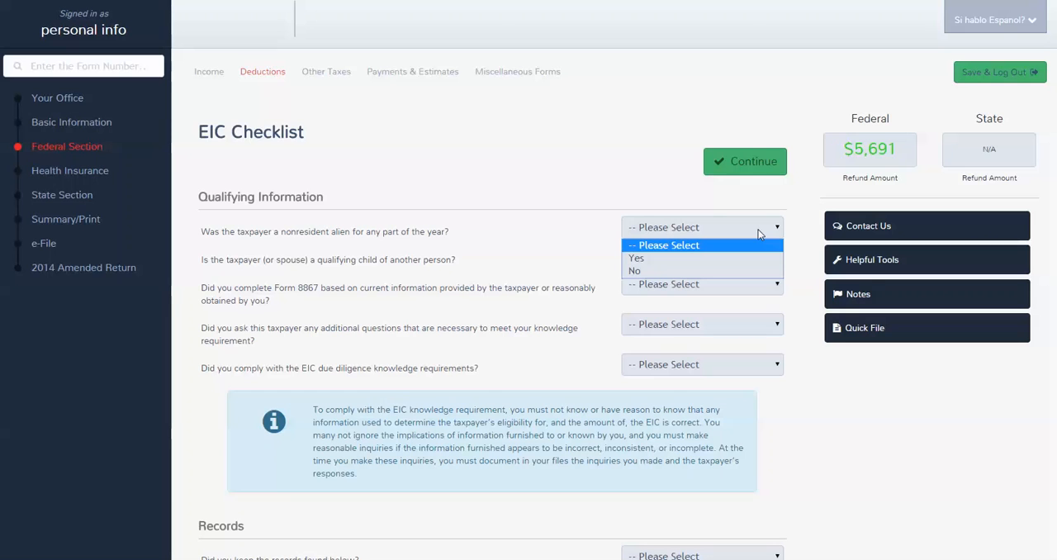
key(n)
key(Return)
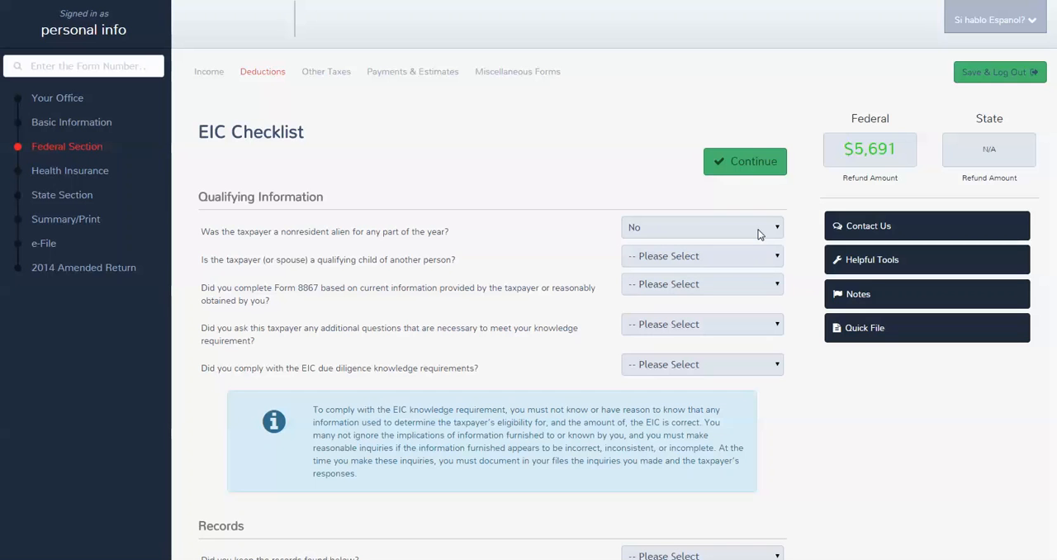
key(Tab)
key(n)
key(Tab)
key(y)
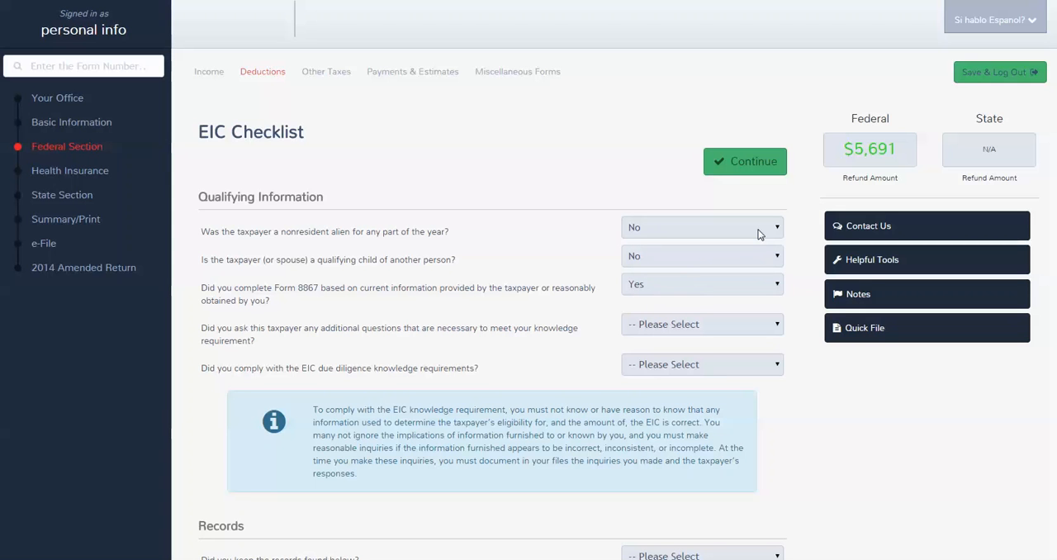
Step: Answer yes to asking additional questions, documenting the questions and client's answers, and complying with the EIC due diligence knowledge requirements
key(Tab)
key(y)
key(Tab)
key(y)
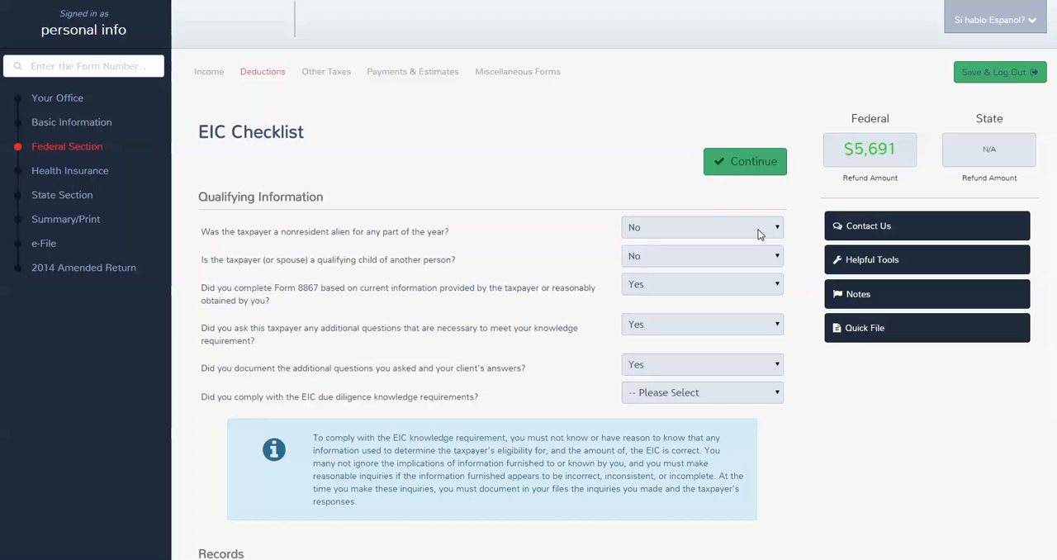
key(Tab)
key(y)
click(887, 296)
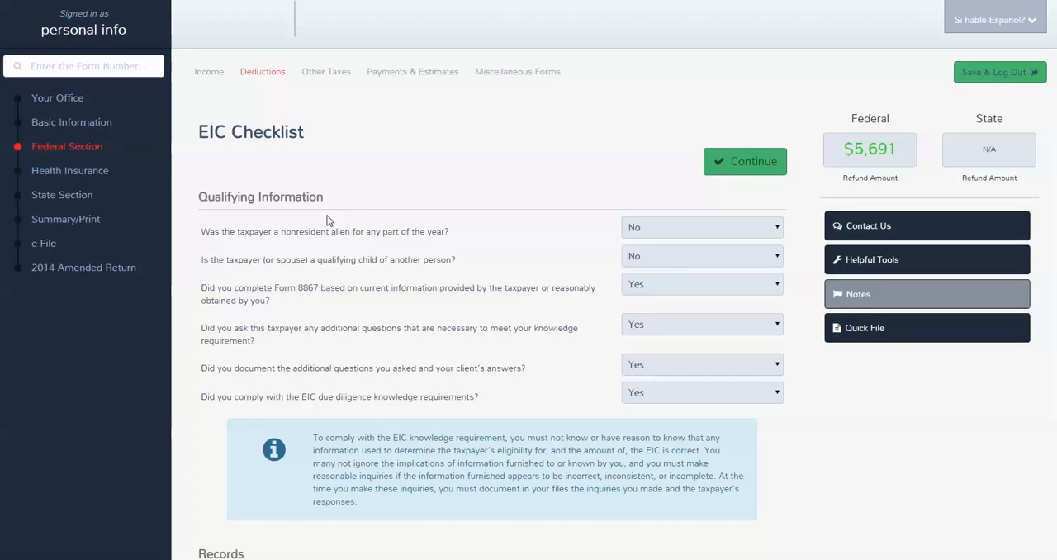
Step: In the Records section, answer yes to keeping the records and choose Taxpayer and/or Spouse as the information provider
scroll(368, 219, down, 4)
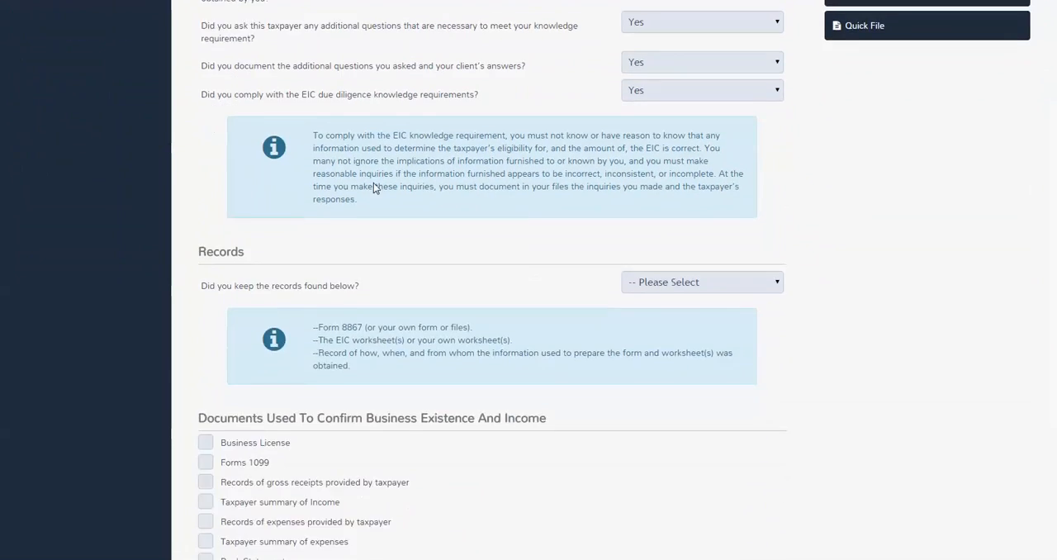
scroll(373, 186, down, 2)
scroll(367, 198, up, 1)
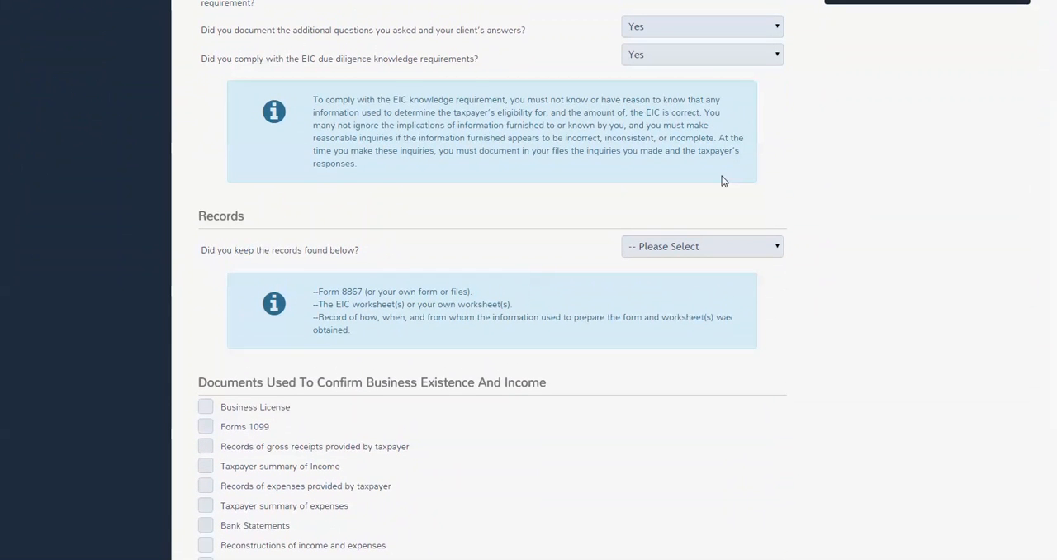
click(761, 250)
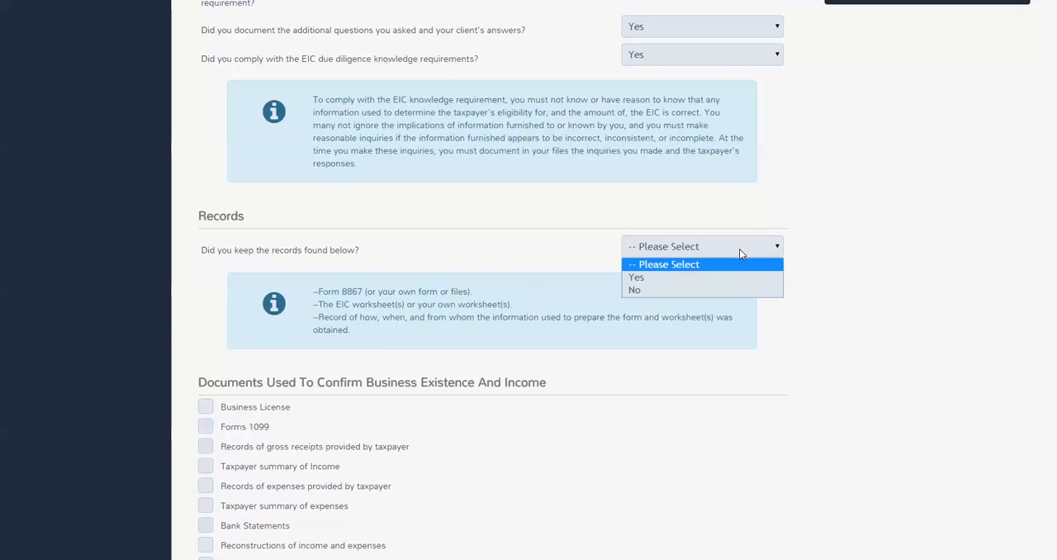
click(690, 277)
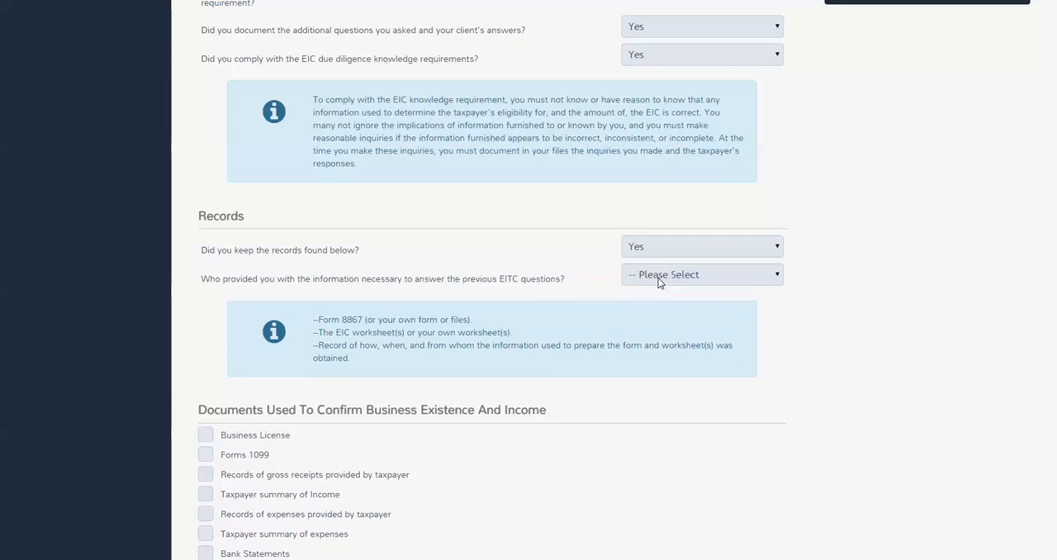
click(770, 277)
click(756, 304)
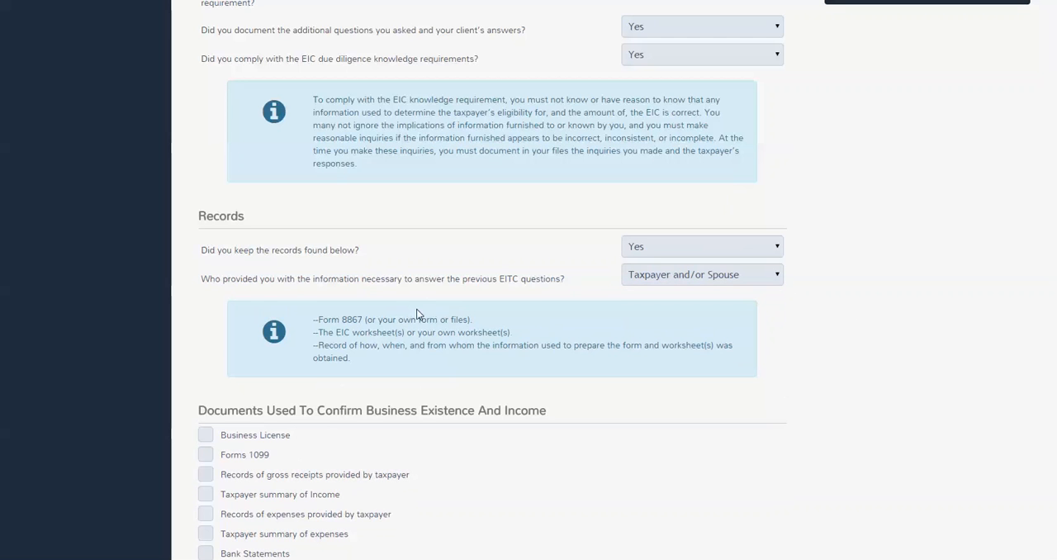
Step: Mark Business License and Forms 1099 as the documents used to confirm business existence and income
scroll(417, 313, down, 2)
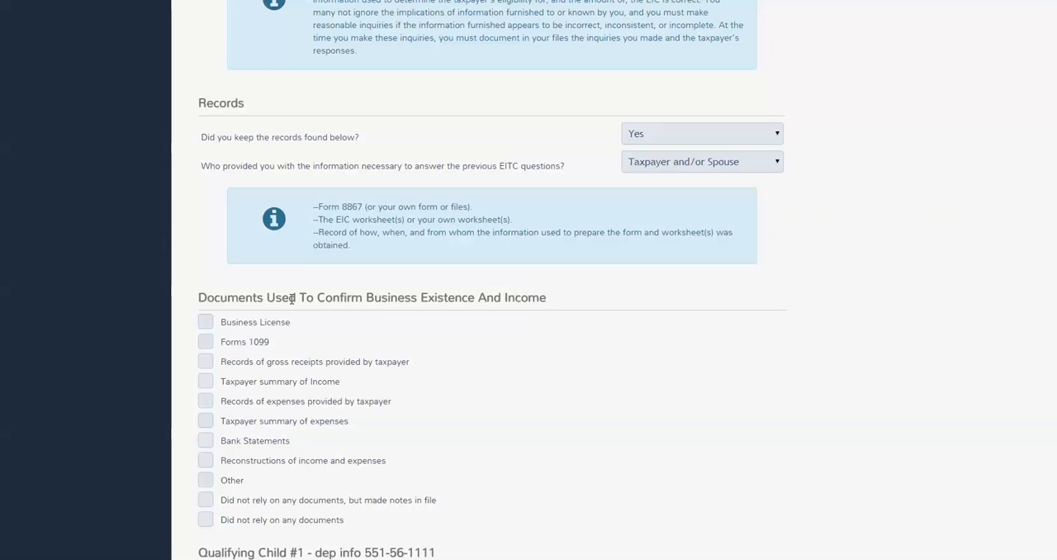
scroll(267, 318, down, 2)
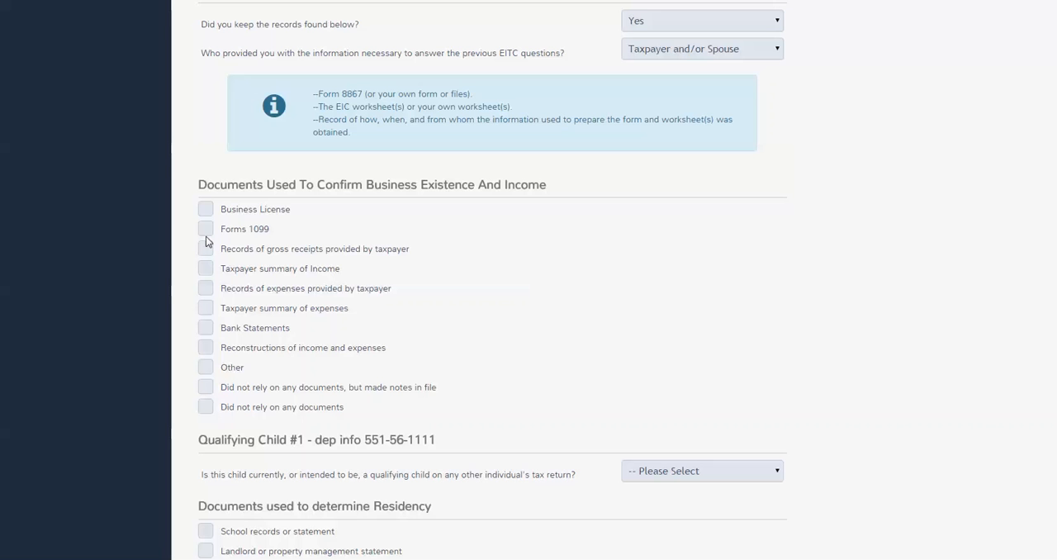
click(206, 210)
click(205, 231)
Step: Answer no to Qualifying Child #1 being a qualifying child on any other individual's tax return
scroll(239, 413, down, 2)
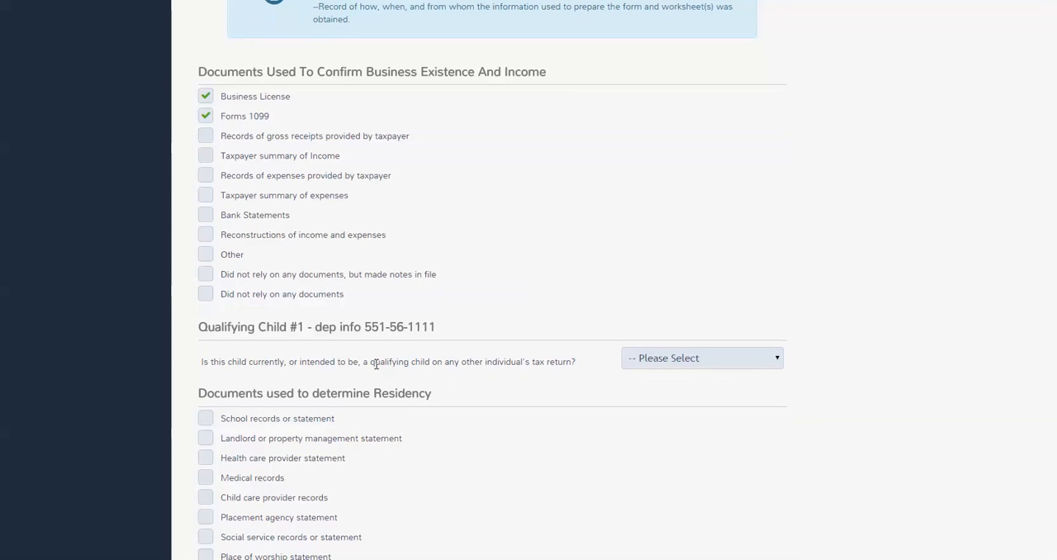
click(731, 366)
click(670, 403)
Step: Mark the landlord or property management statement, health care provider statement and child care provider records as residency documents, and submit the checklist
scroll(147, 401, down, 3)
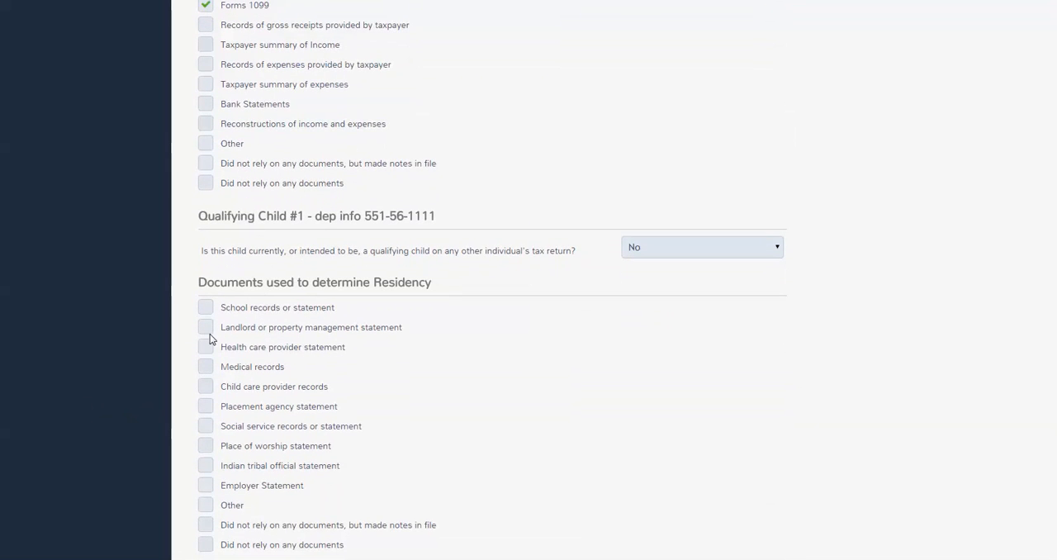
click(208, 330)
click(205, 386)
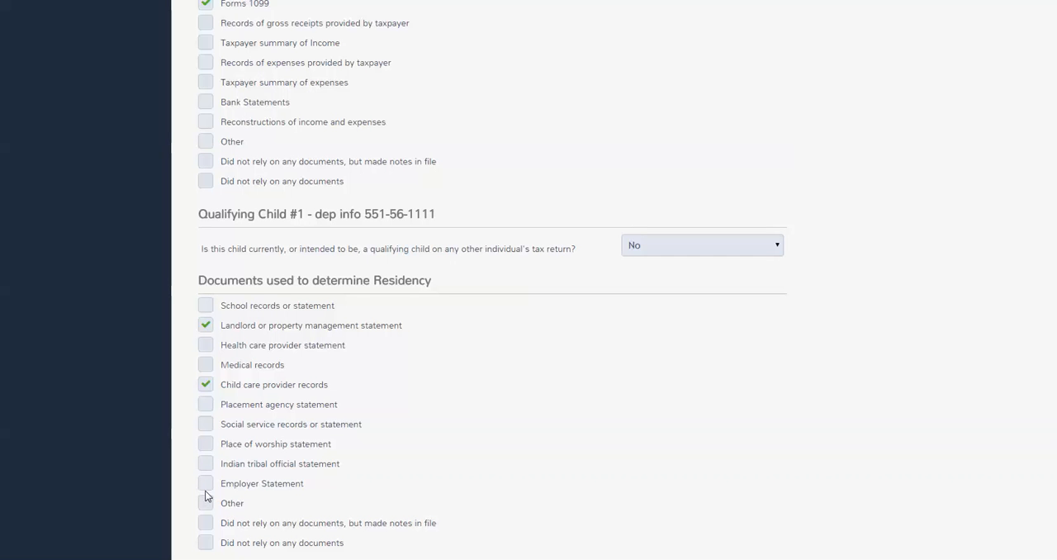
click(206, 345)
scroll(604, 426, down, 2)
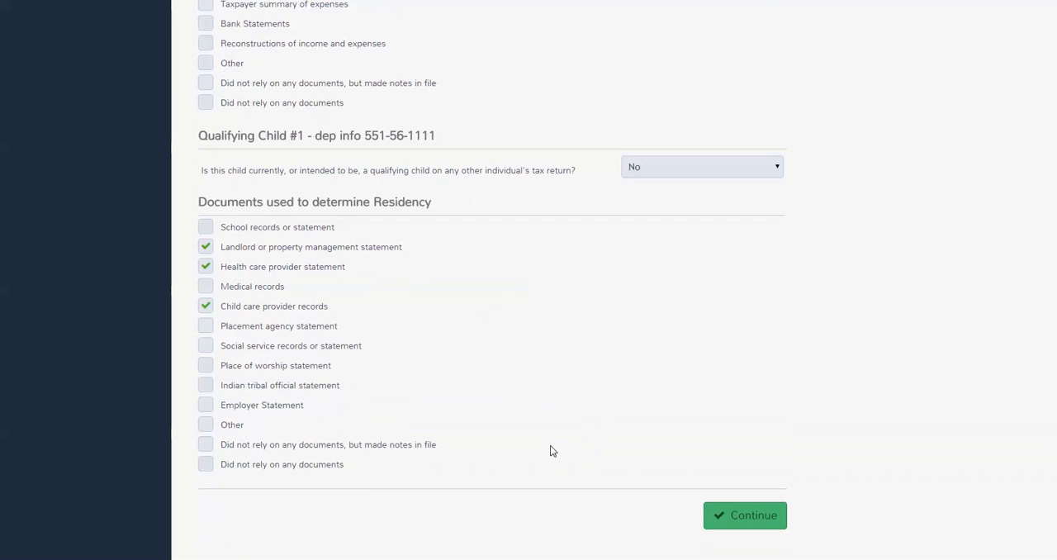
click(762, 520)
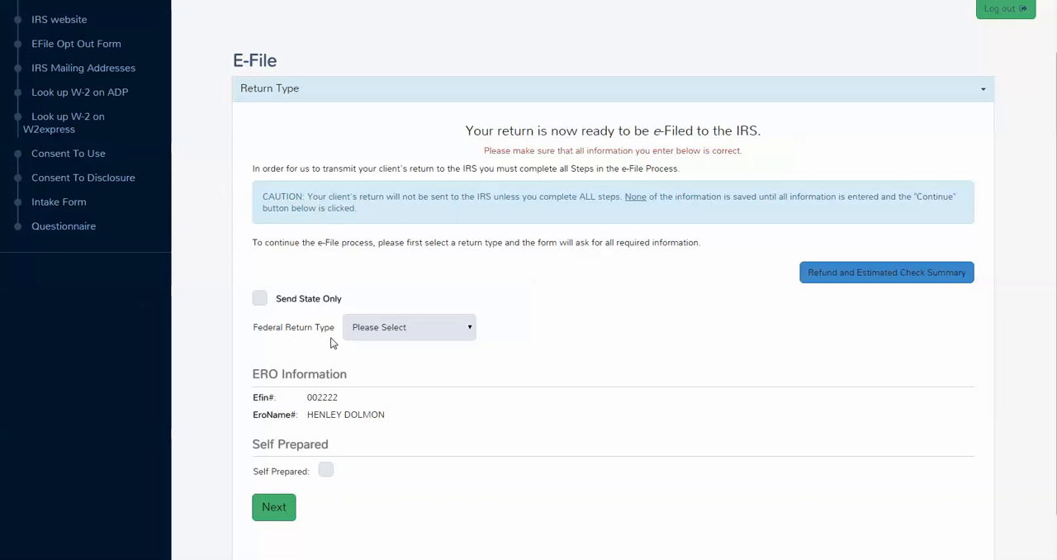
Step: Open the Federal Return Type choices on the E-File page
click(385, 335)
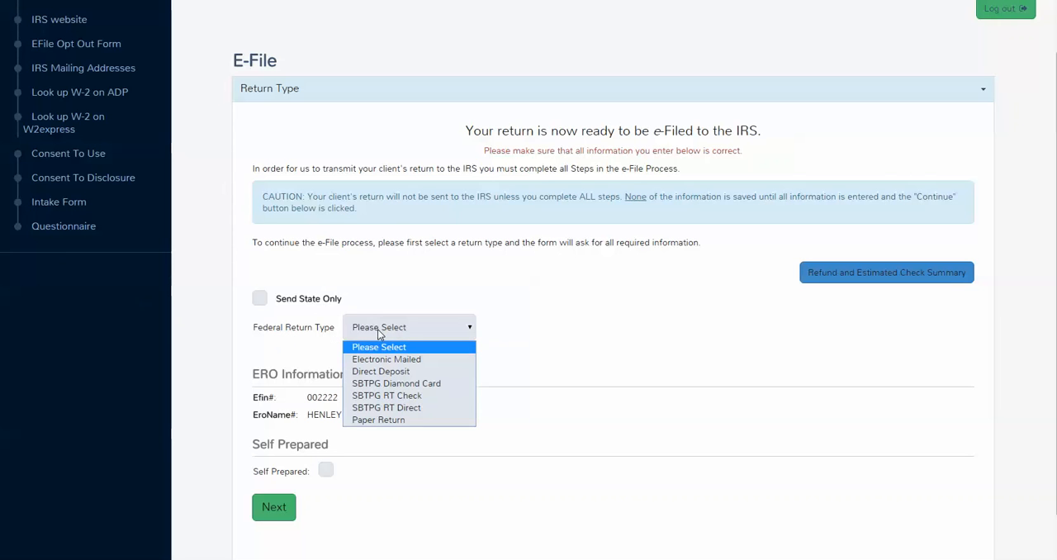
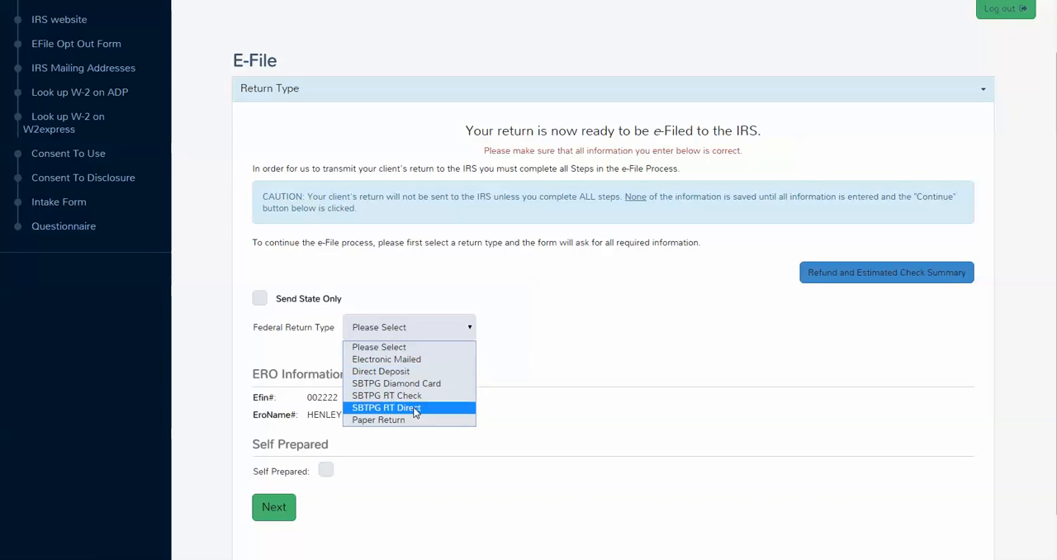
Step: Choose SBTPG RT Check as the federal return type, and set the preparer fee to $350.00 and the electronic filing fee to $25.00
click(407, 395)
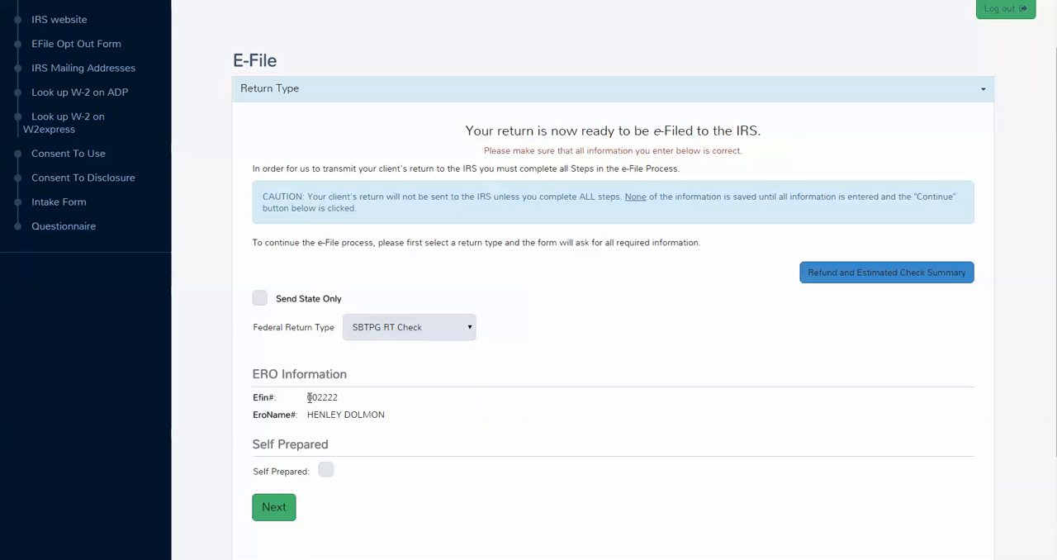
click(267, 507)
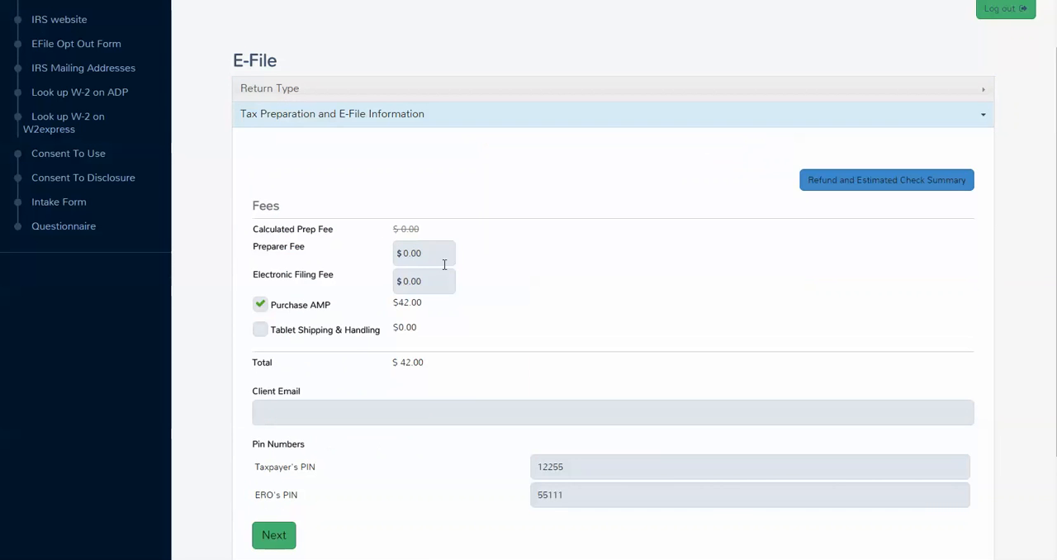
drag(440, 255, 378, 255)
text(350)
drag(435, 281, 362, 278)
text(25)
click(300, 321)
Step: Enter the client's email and confirm that the taxpayer signed the 7216 Bank Consent to Disclosure
scroll(303, 391, down, 1)
click(303, 355)
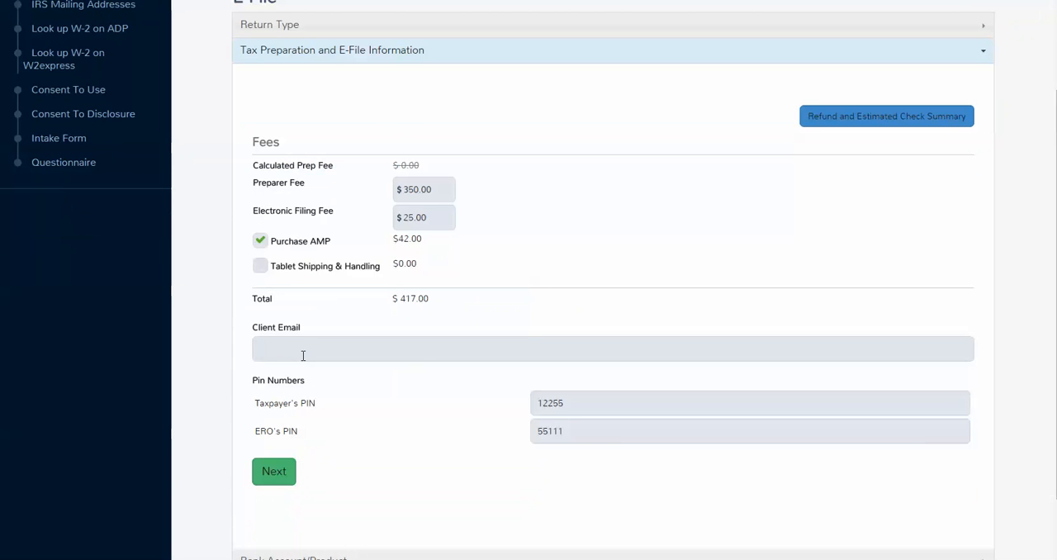
text(email@email.comn)
key(BackSpace)
scroll(375, 410, down, 1)
click(276, 409)
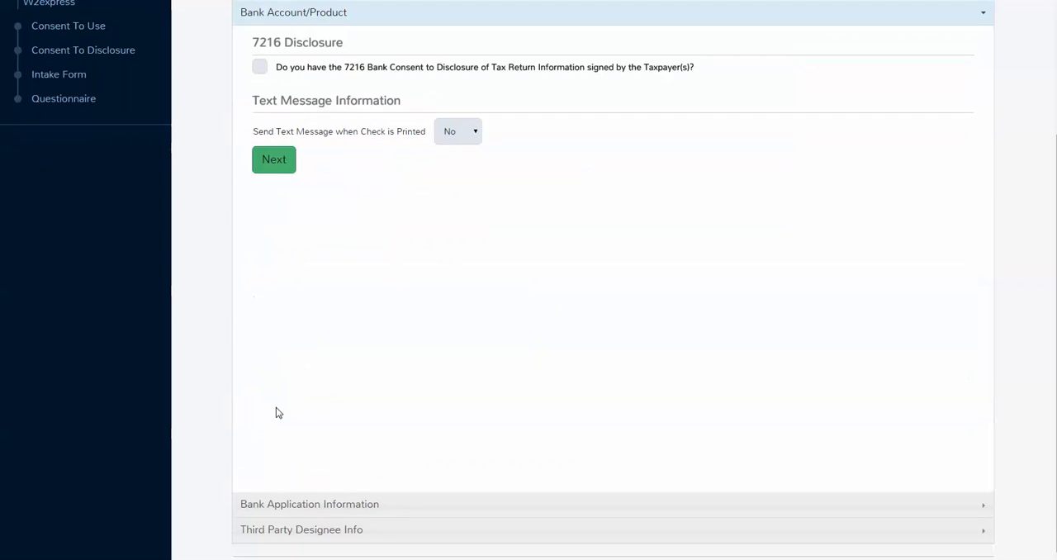
click(258, 68)
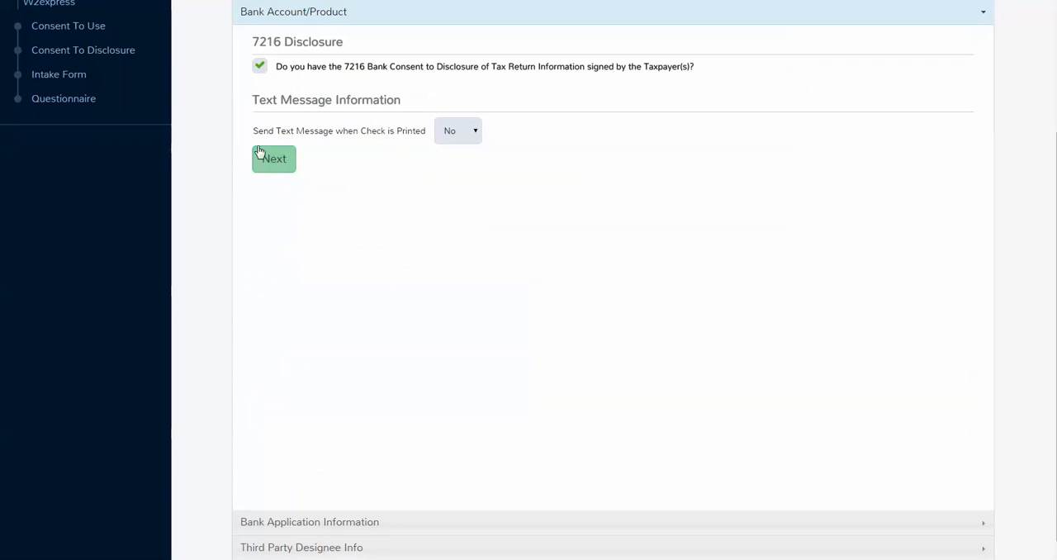
click(273, 159)
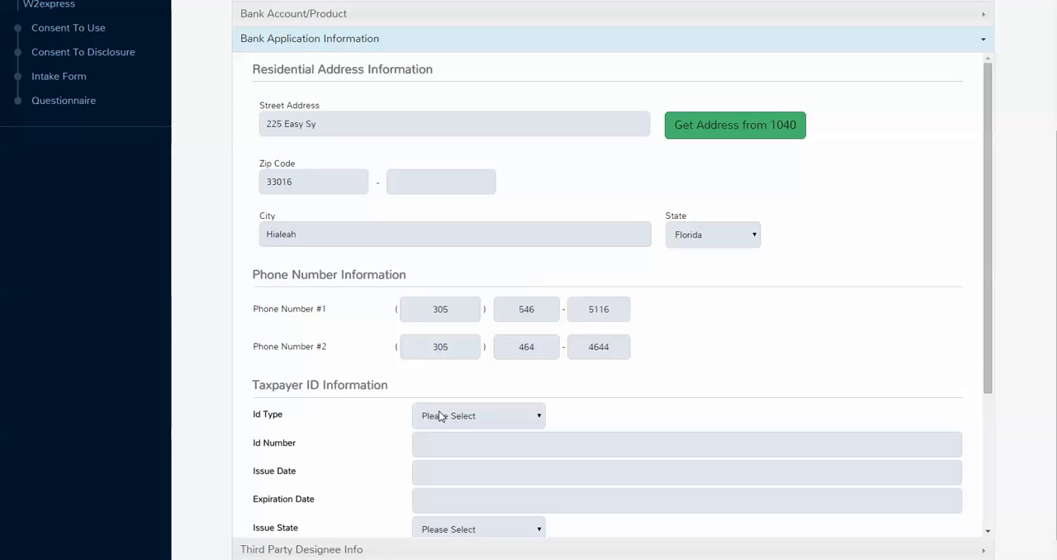
Step: Set the taxpayer's ID type to Driver's License and enter the ID number in the bank application information
click(452, 414)
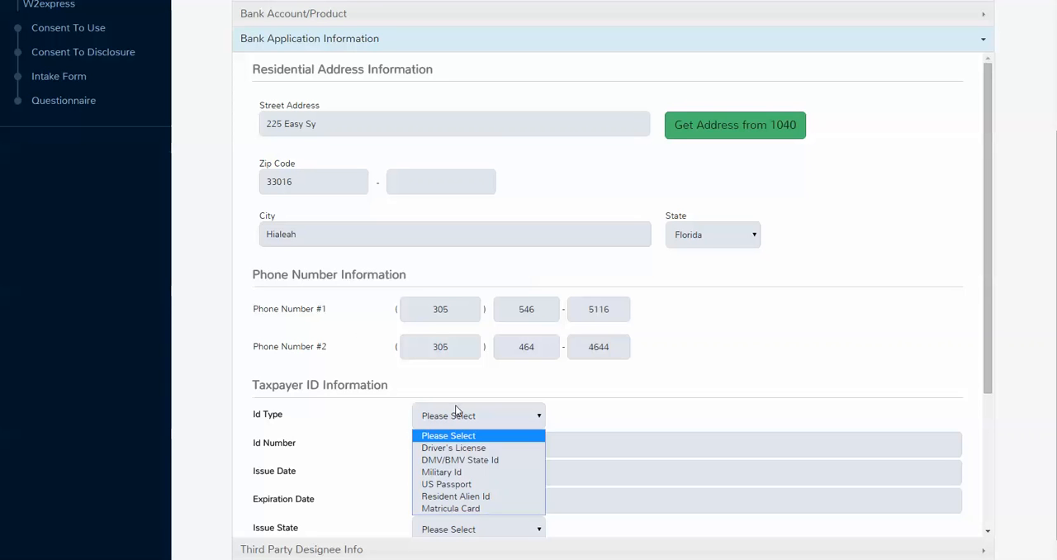
click(459, 449)
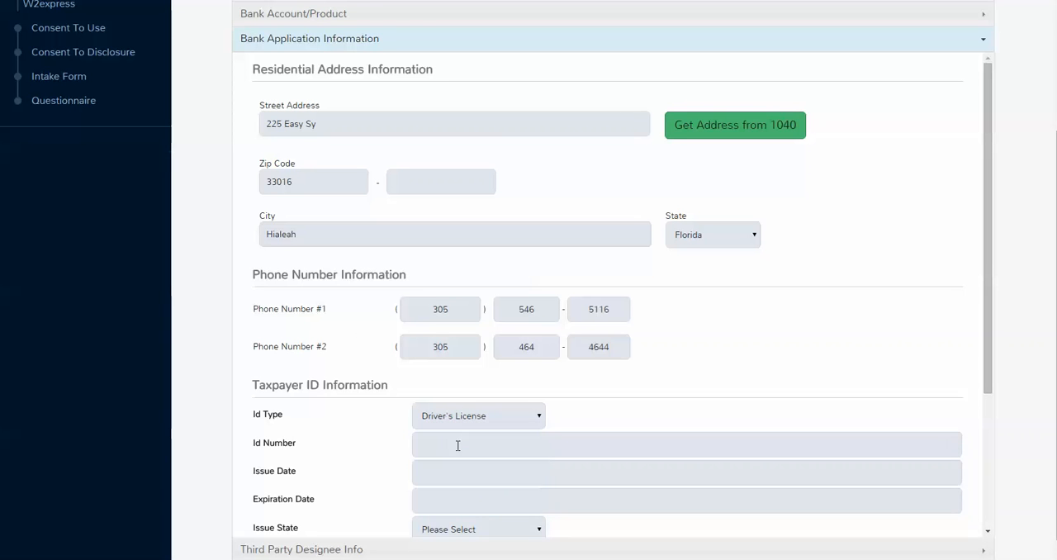
click(438, 441)
Step: Set the driver's license issue date to 09/11/2012 and its expiration date to 09/16/2020
click(427, 474)
click(520, 333)
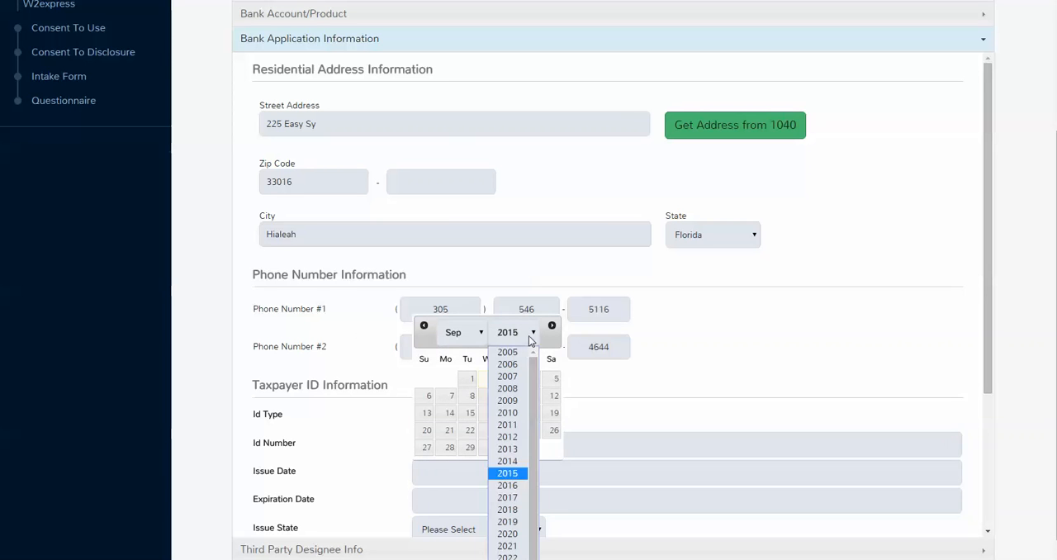
click(508, 437)
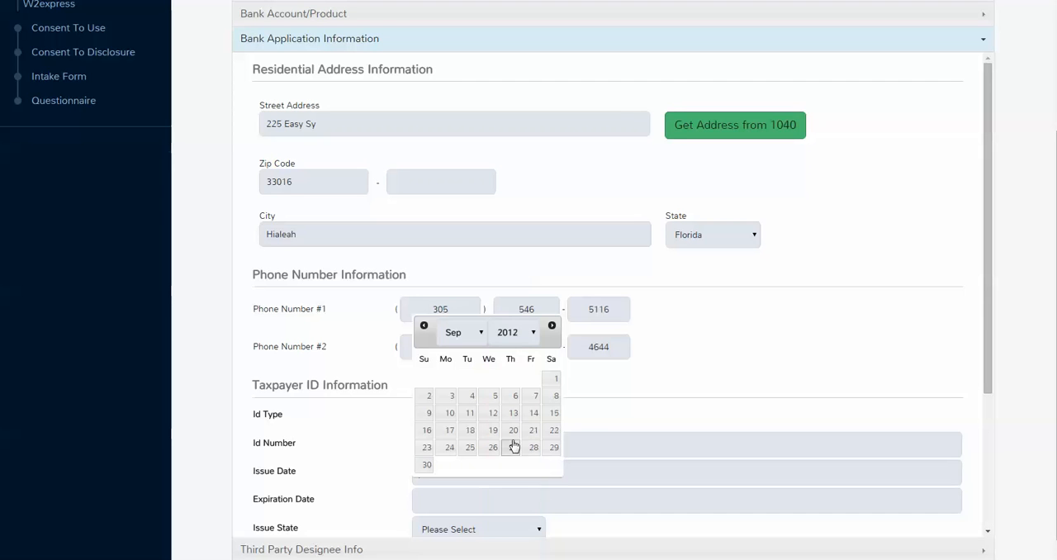
click(464, 415)
click(438, 499)
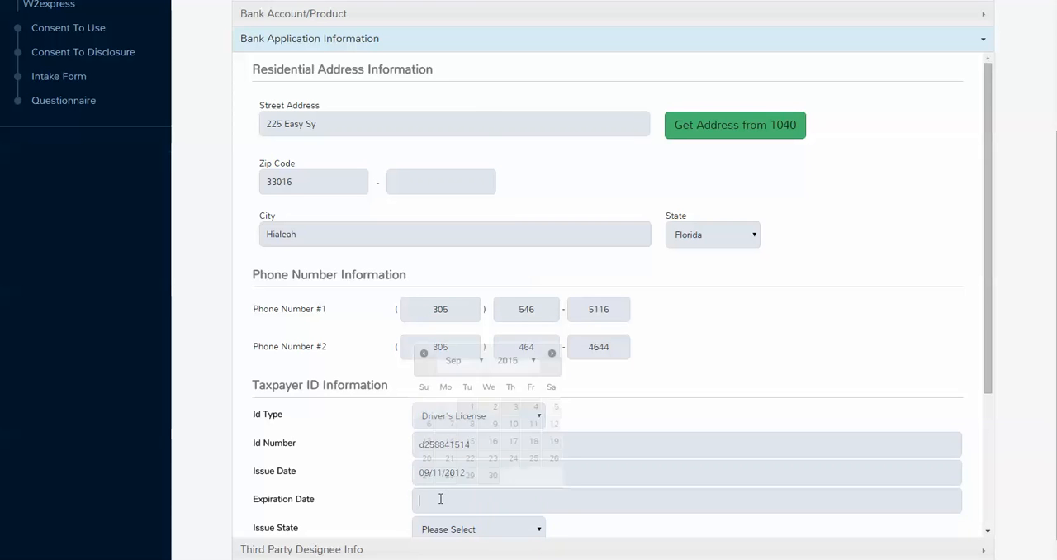
click(516, 368)
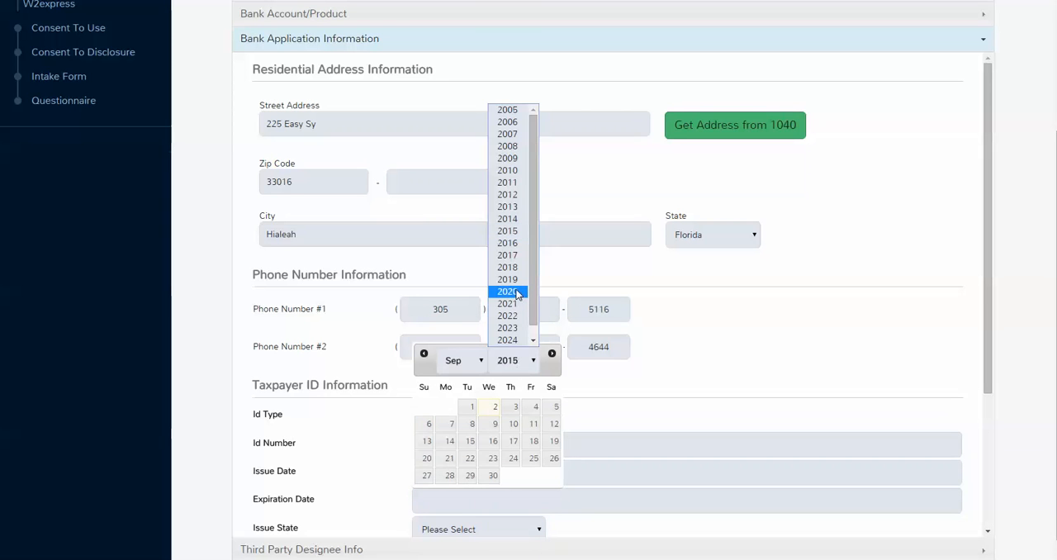
click(507, 294)
click(493, 441)
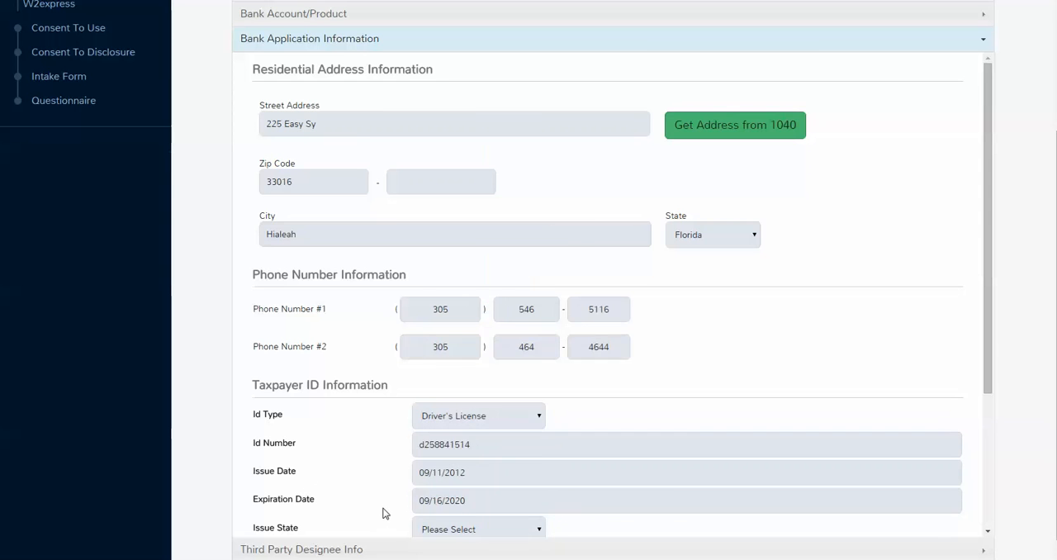
Step: Set the ID's issue state to Florida and the taxpayer's citizenship to Citizen
scroll(385, 509, down, 1)
click(533, 465)
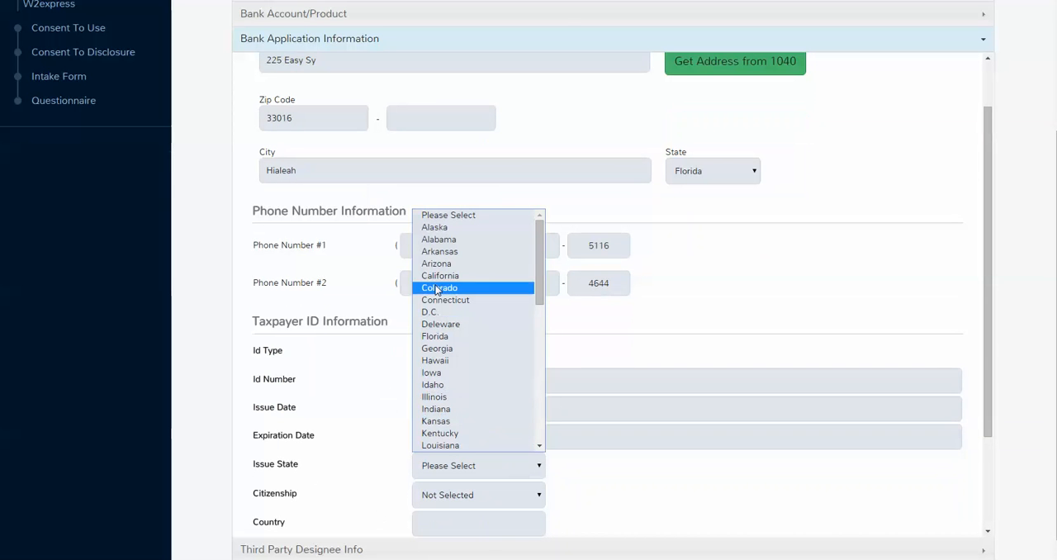
click(440, 335)
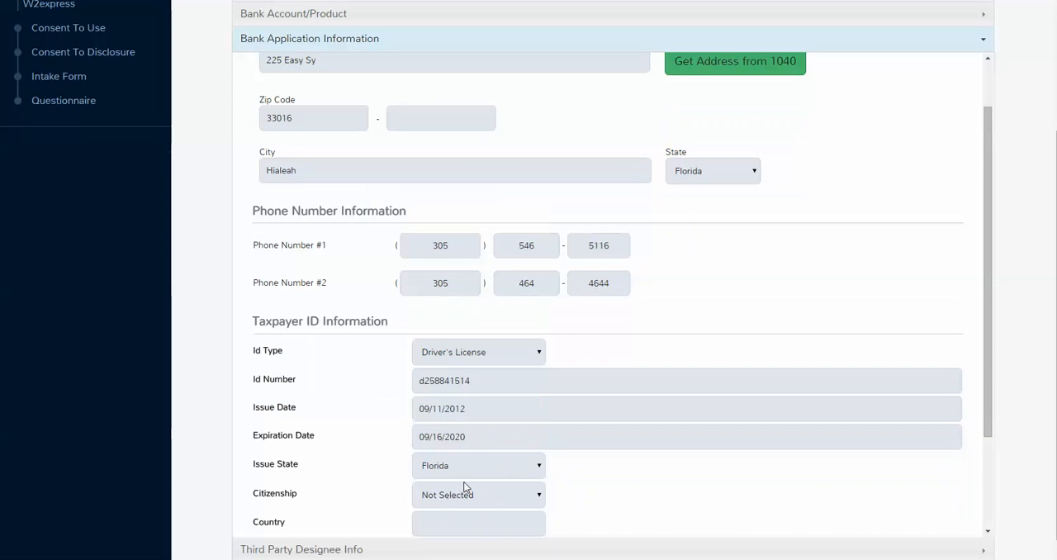
click(516, 492)
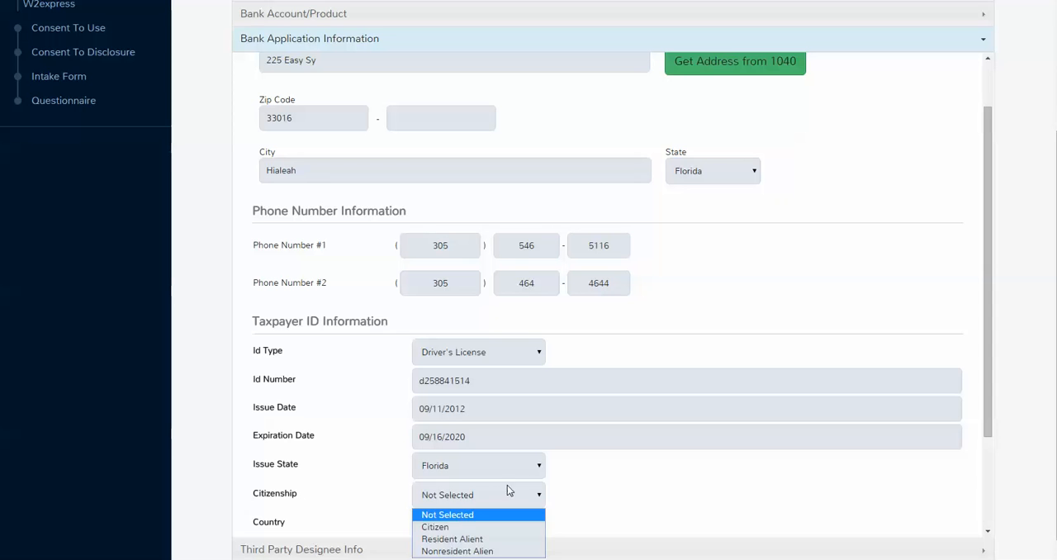
click(489, 524)
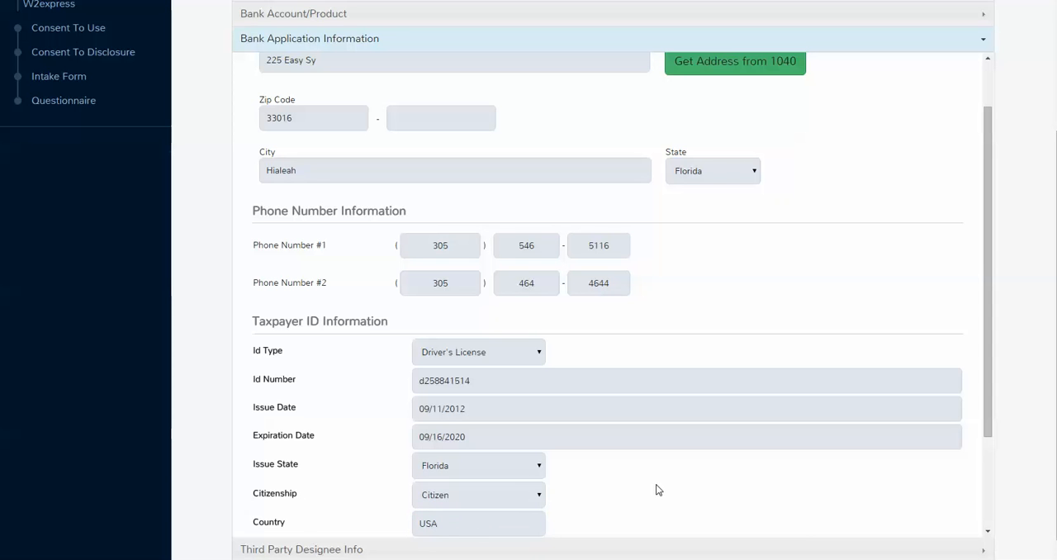
Step: Confirm that the applicant's photo ID and Social Security card were personally examined, and save the e-file information with the default third party designee
scroll(656, 488, down, 3)
click(419, 418)
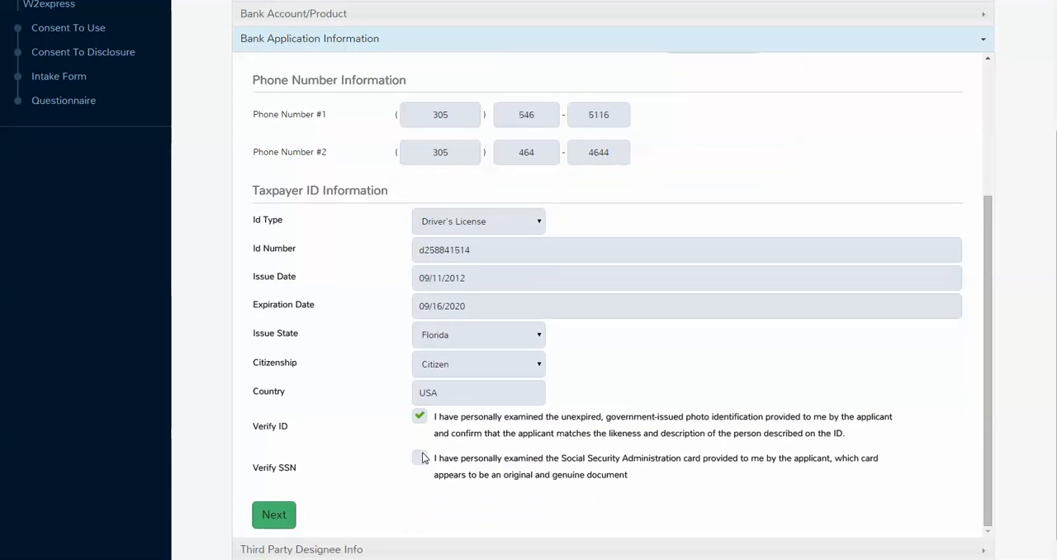
click(420, 457)
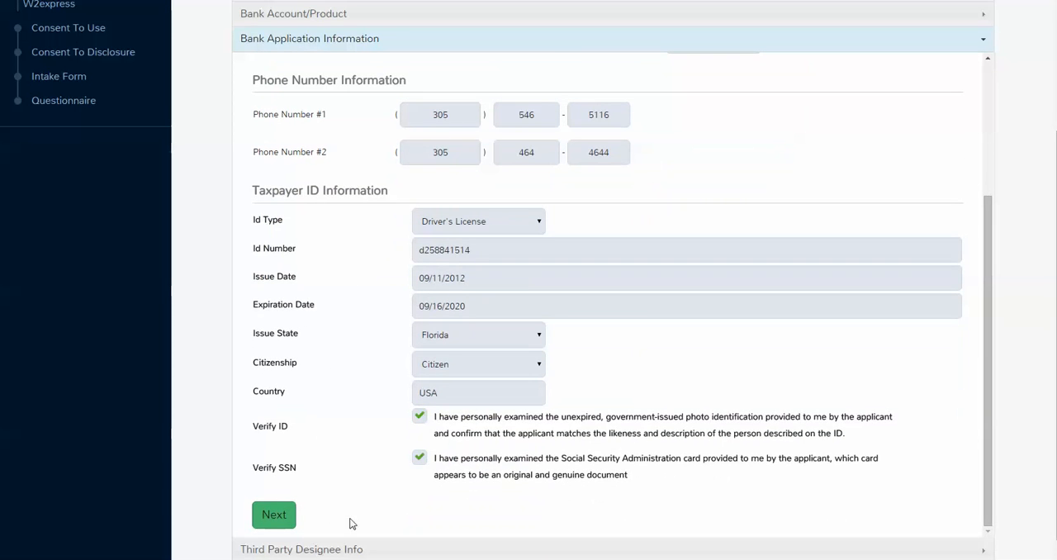
click(281, 520)
scroll(864, 482, down, 3)
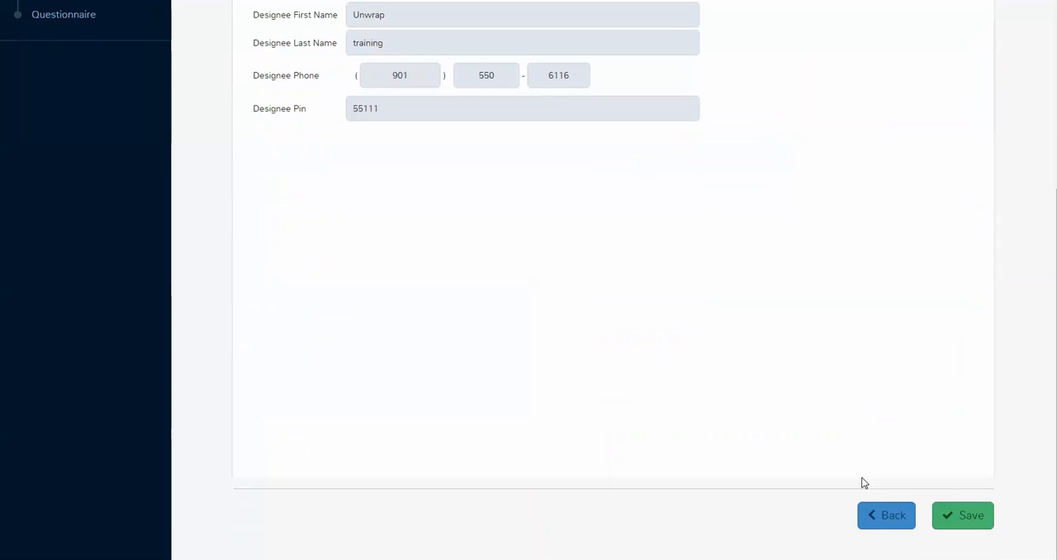
click(966, 515)
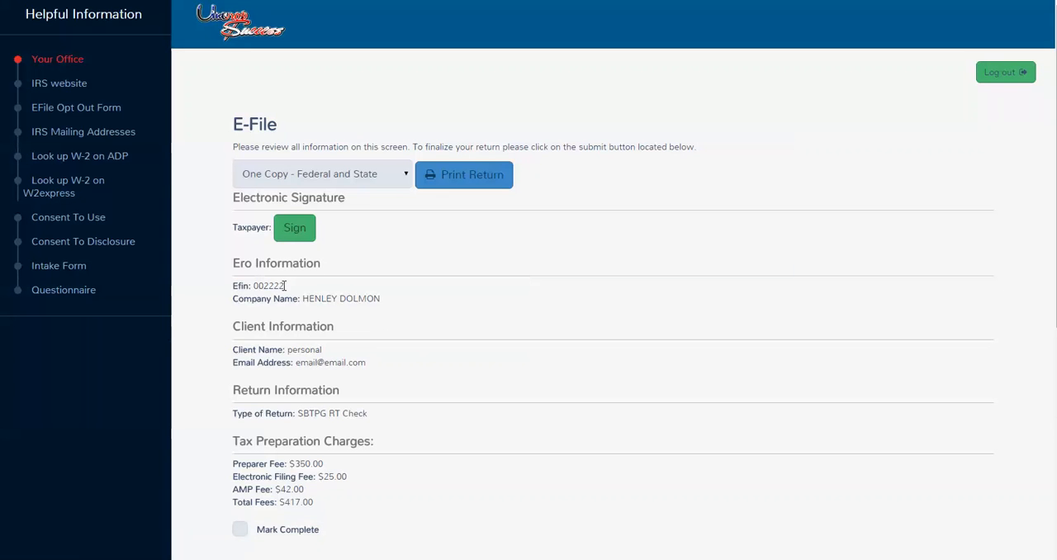
Step: Check the available print copy options for the return and open the taxpayer's electronic signature page
click(396, 177)
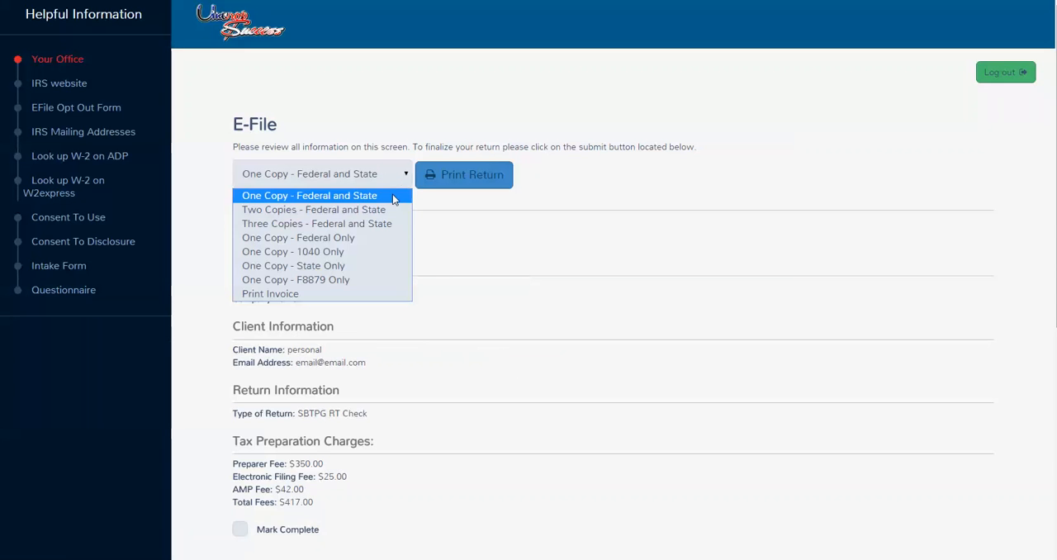
click(477, 237)
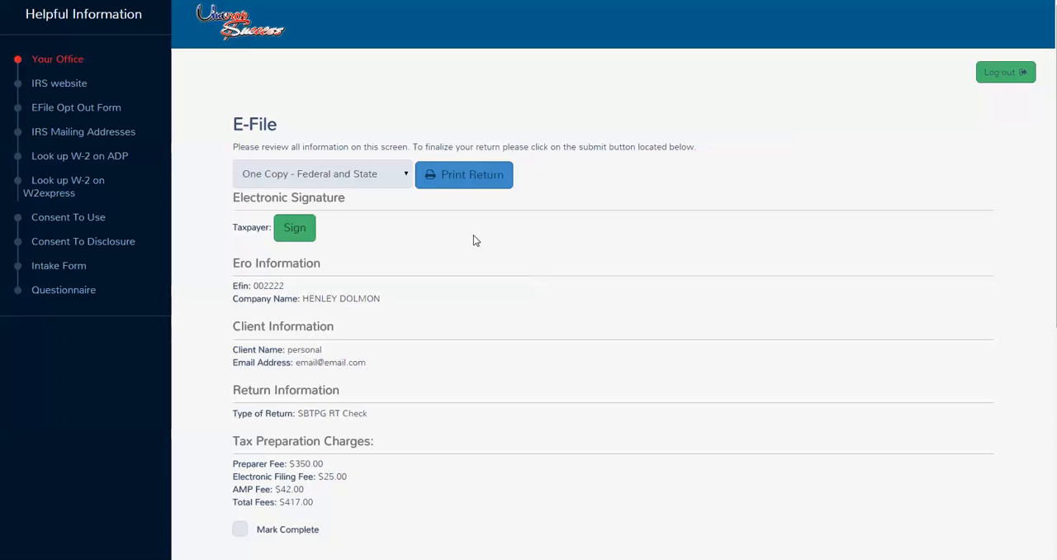
click(295, 236)
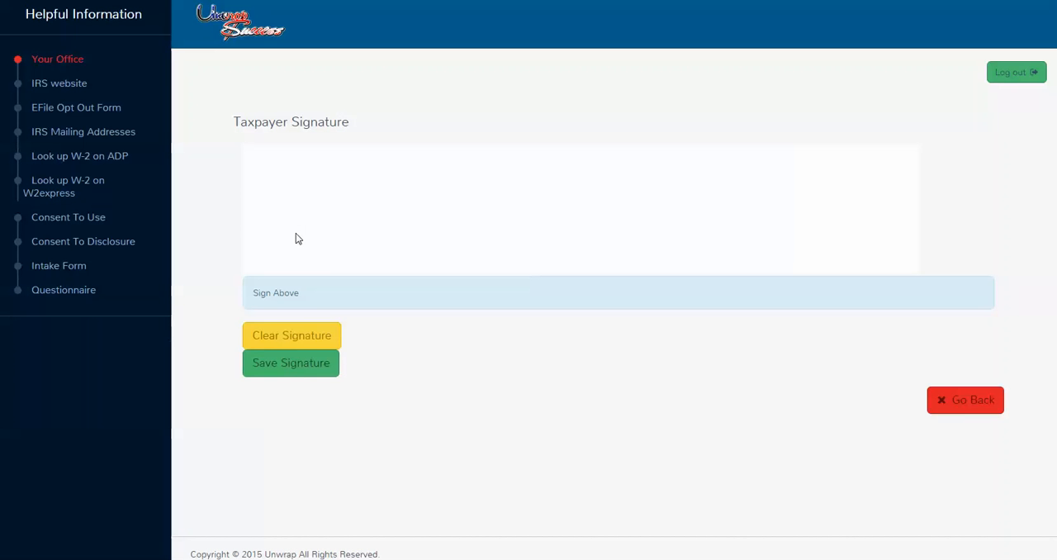
mouse_move(292, 239)
mouse_down()
mouse_move(347, 193)
mouse_move(295, 247)
mouse_move(348, 227)
mouse_move(413, 230)
mouse_move(415, 149)
mouse_up()
drag(464, 218, 517, 218)
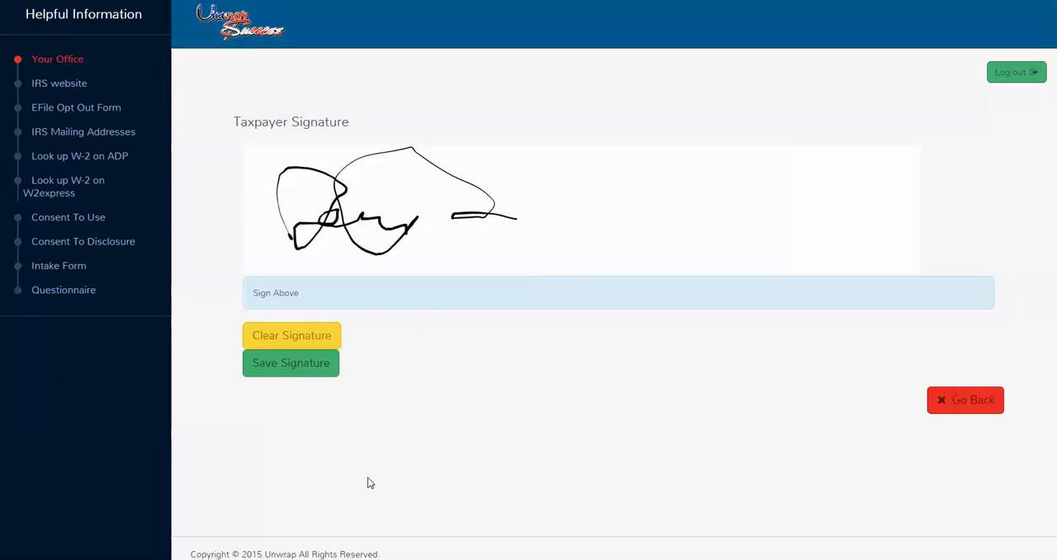
click(285, 337)
Step: Draw the taxpayer's signature freehand in the signature area and save it
mouse_move(289, 244)
mouse_down()
mouse_move(336, 210)
mouse_move(346, 236)
mouse_move(440, 240)
mouse_up()
click(279, 371)
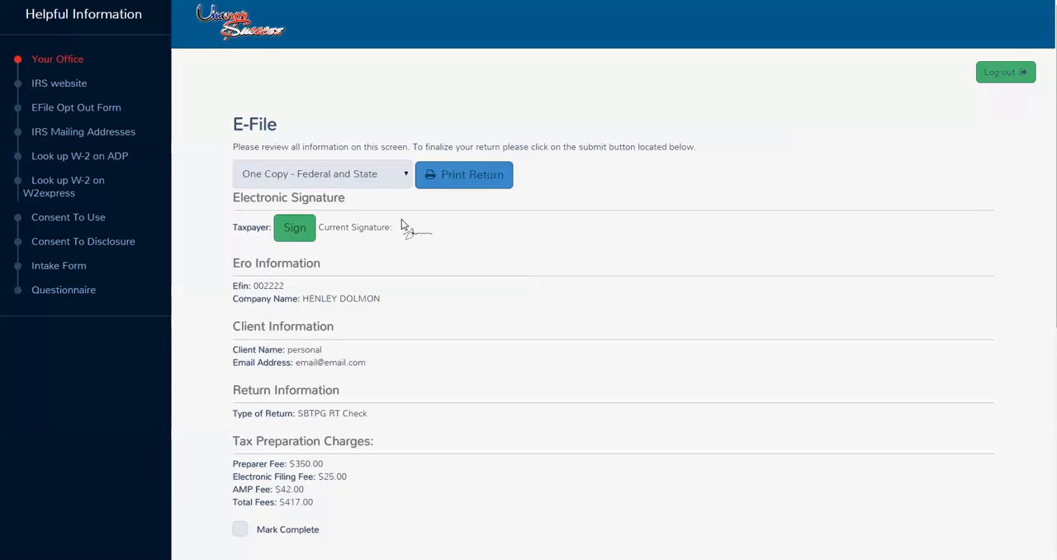
Step: Mark the tax preparation charges as complete on the E-File review page
scroll(300, 294, down, 5)
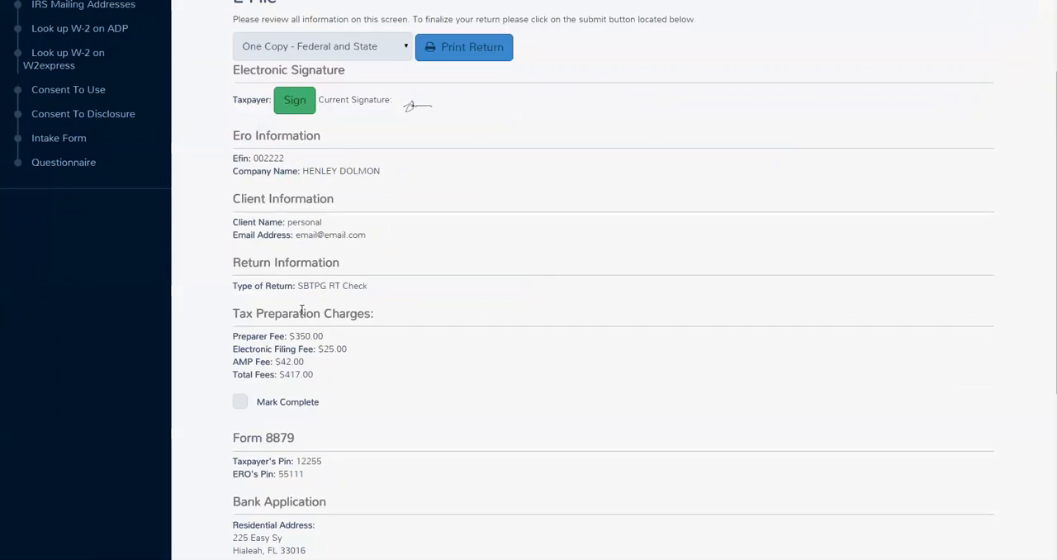
scroll(302, 182, down, 2)
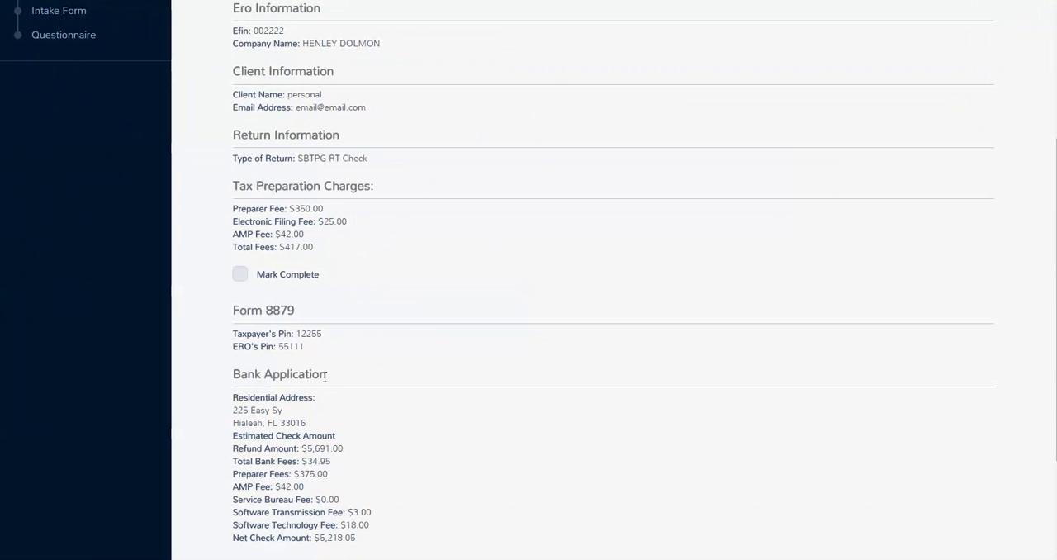
click(239, 274)
Step: Enter "radio advertisement" as the other referrer, and save and exit the return without transmitting it
scroll(201, 292, down, 2)
scroll(201, 293, down, 4)
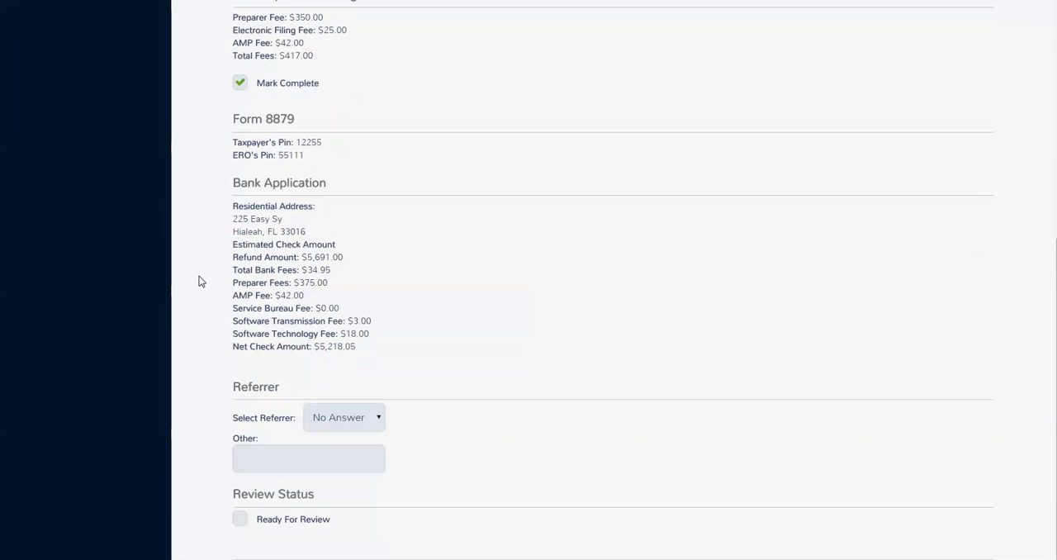
scroll(201, 285, down, 2)
scroll(199, 281, down, 1)
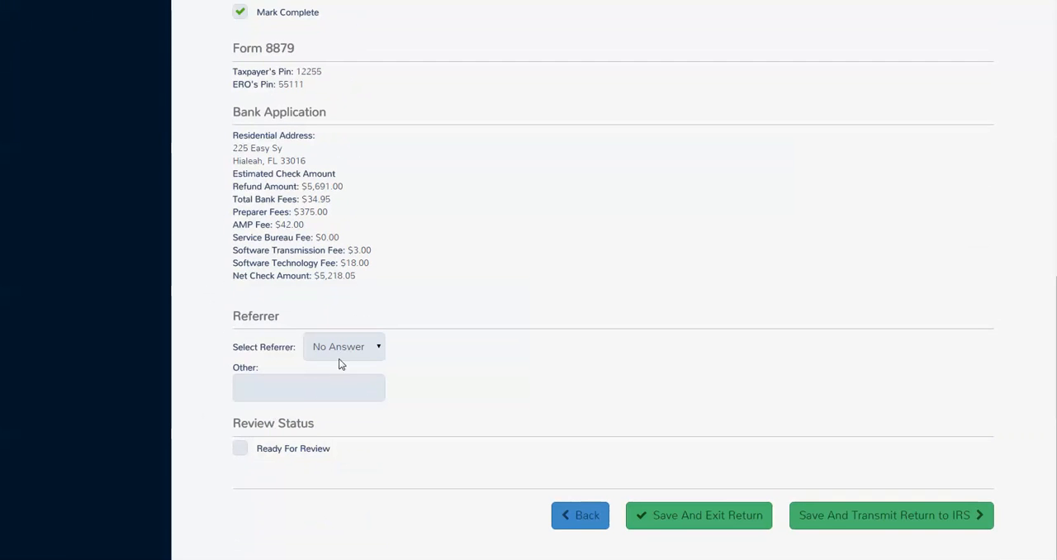
click(363, 353)
click(365, 347)
click(267, 393)
text(radio advertisement)
click(730, 515)
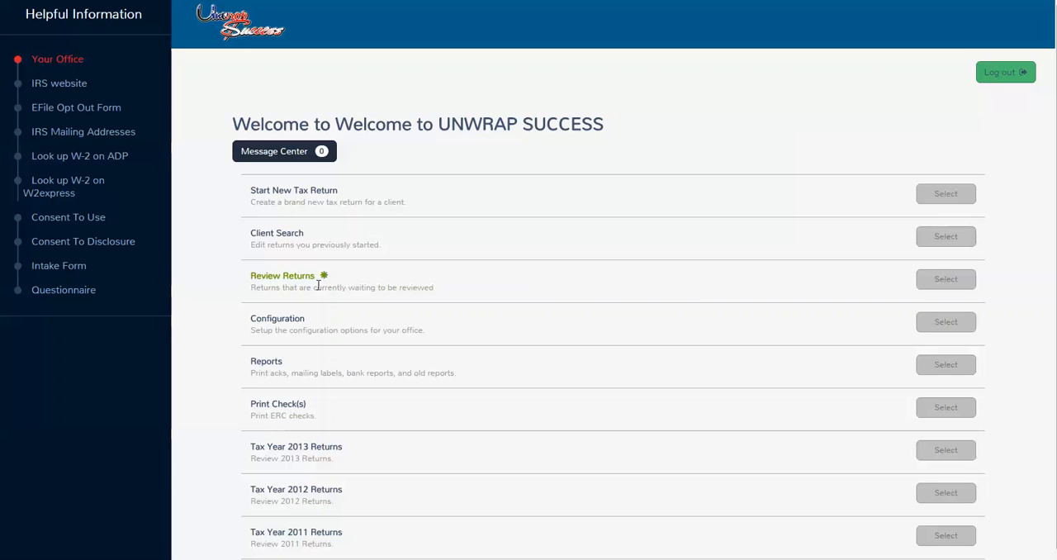
Step: Open Client Search and check the available search criteria and return status filters
click(945, 237)
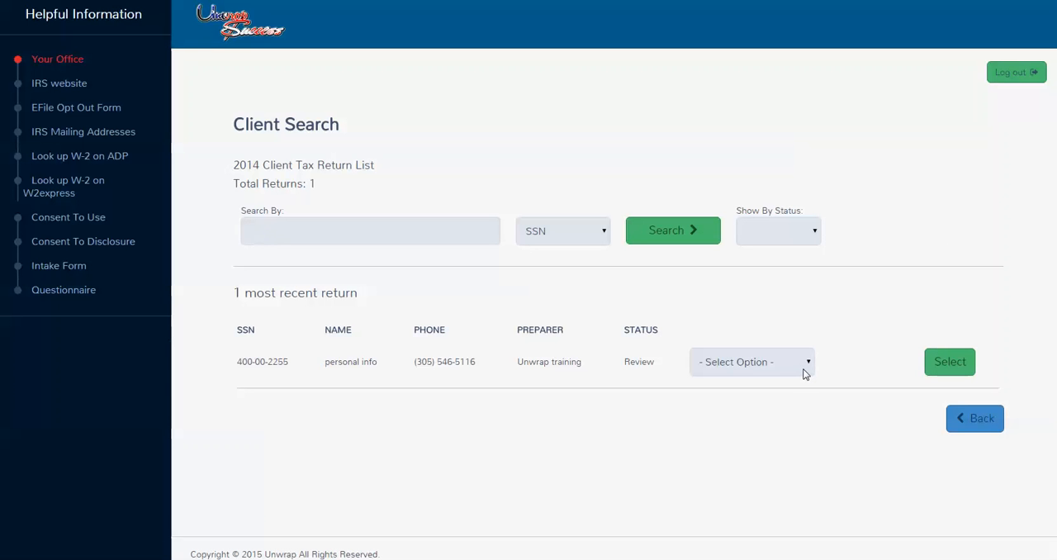
click(560, 236)
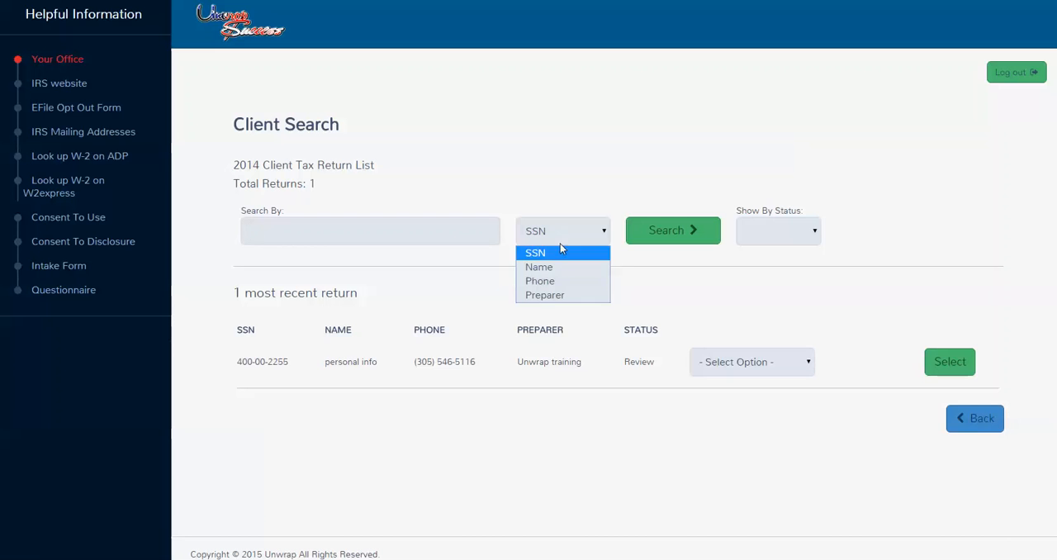
click(800, 230)
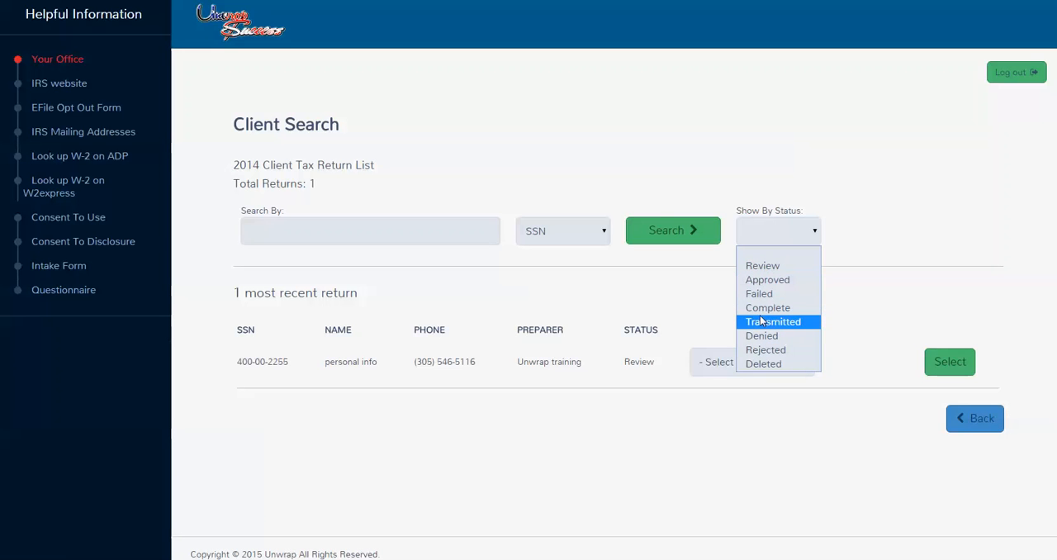
click(600, 322)
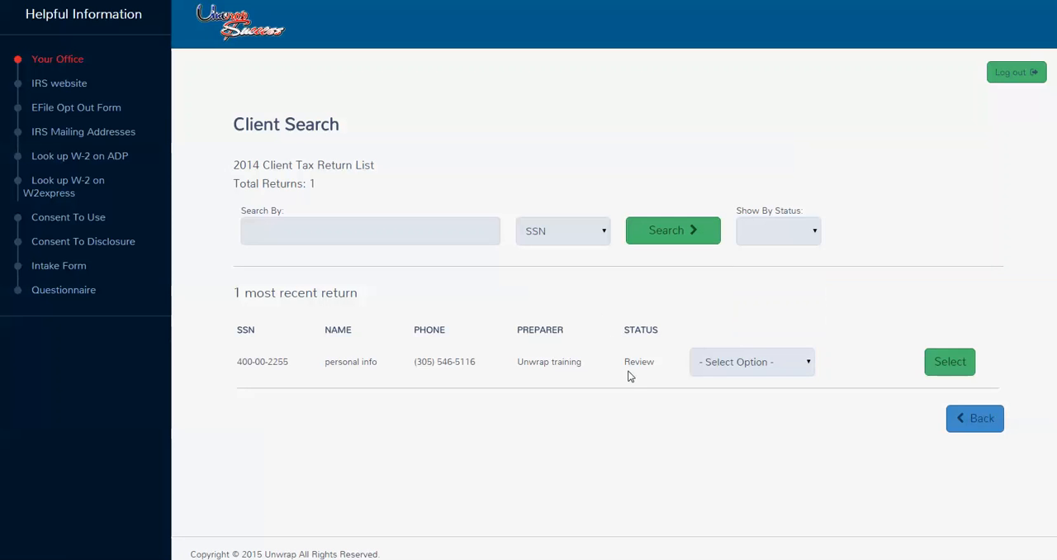
Step: Upload questionaire.jpg to the client return's scanned documents and close the upload window
click(797, 362)
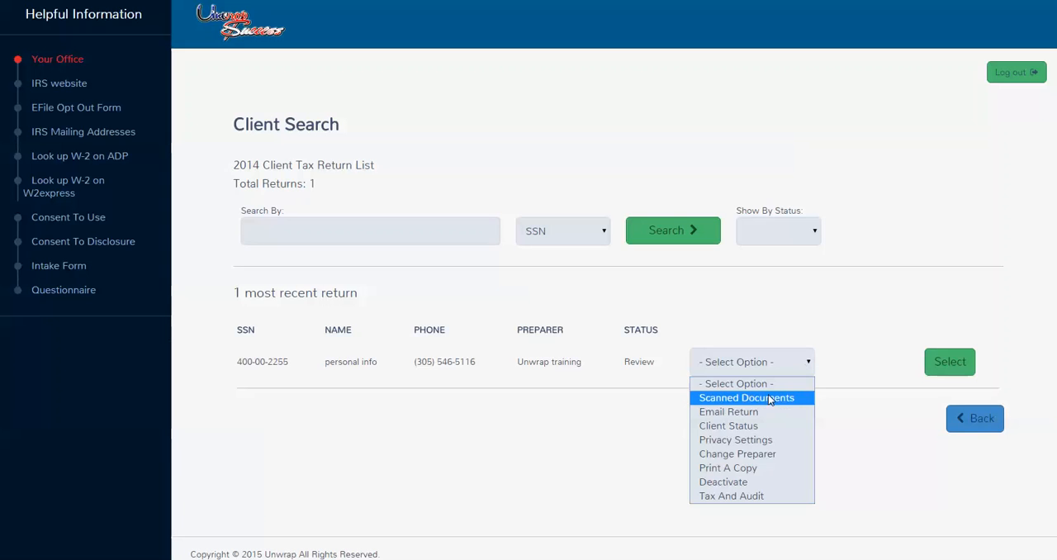
click(768, 398)
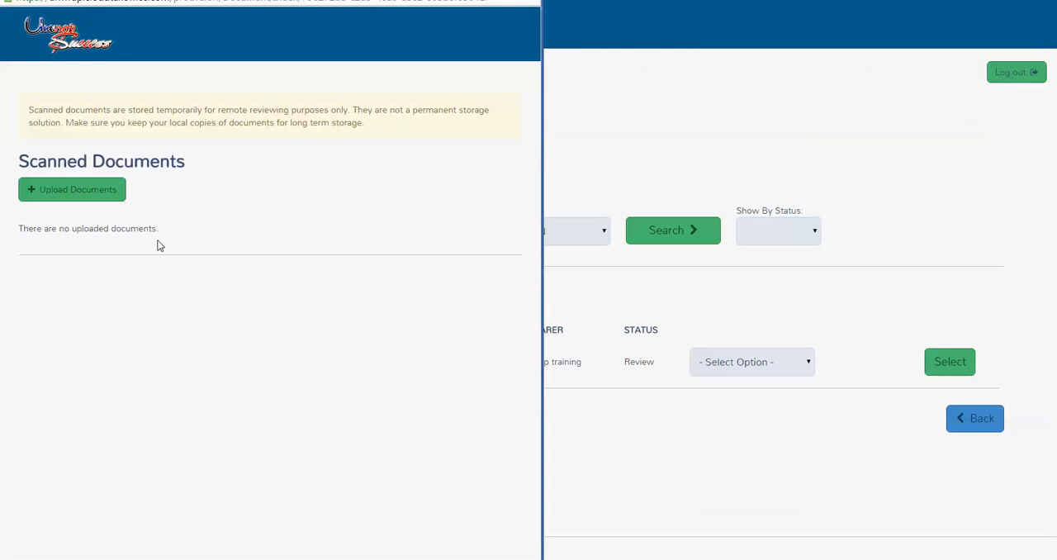
click(88, 201)
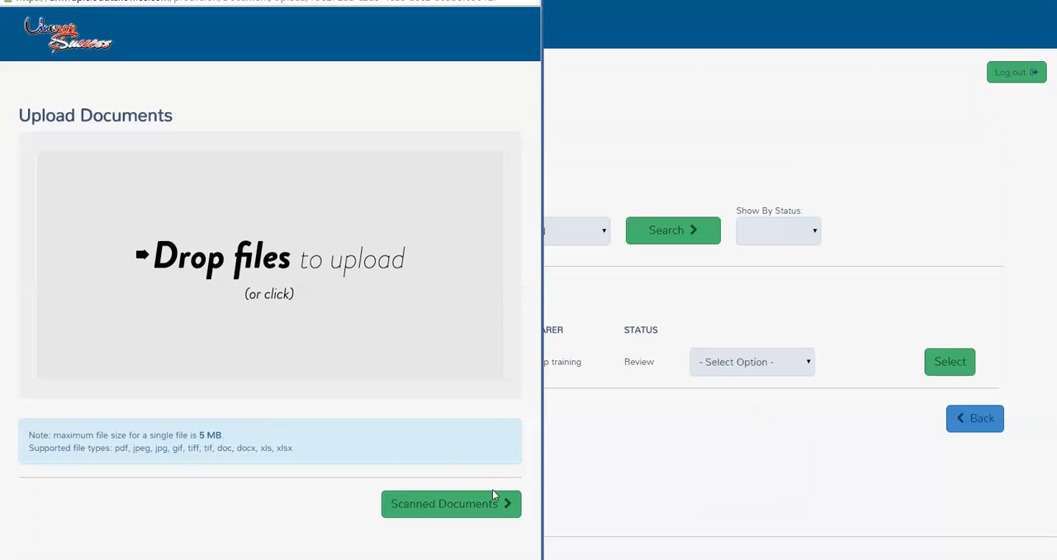
click(466, 506)
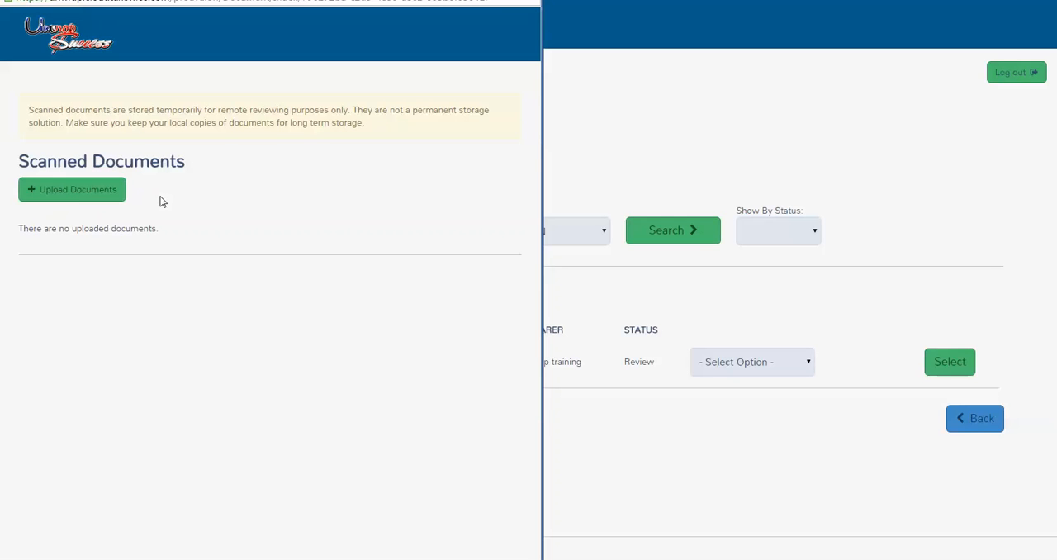
click(76, 201)
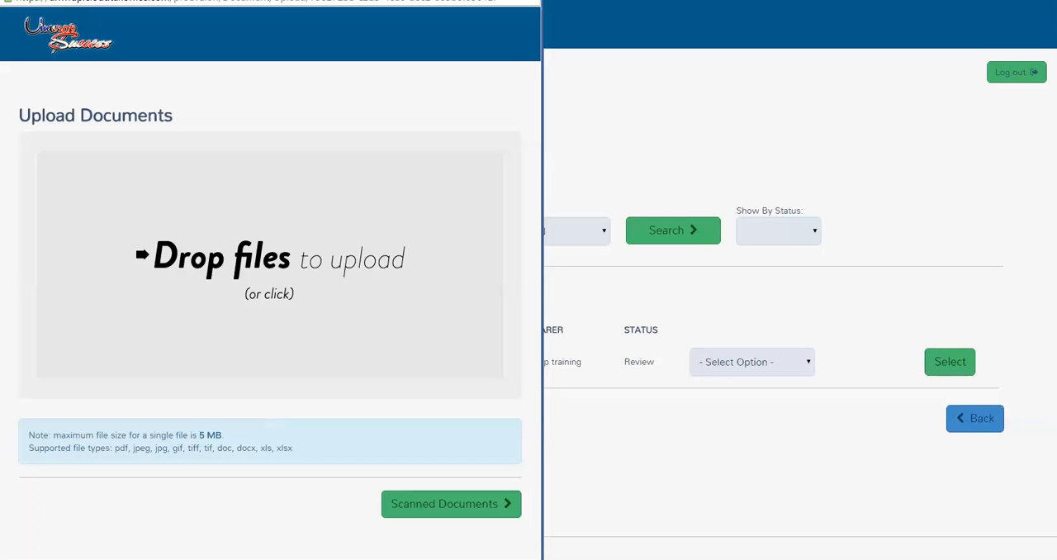
drag(323, 272, 283, 265)
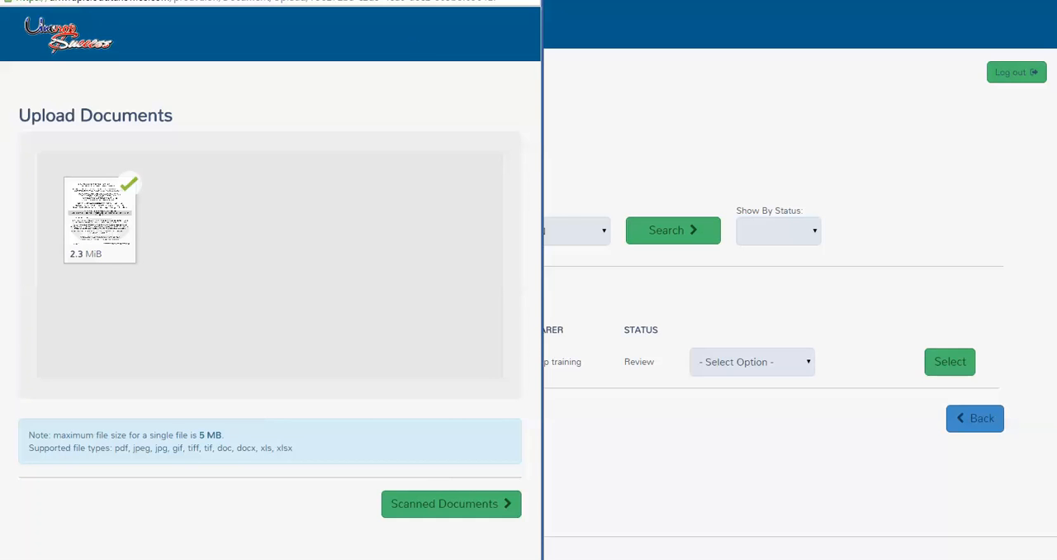
key(ctrl+w)
Step: Reopen the return's scanned documents, read through the uploaded questionaire.jpg in a wider window, and close it
click(798, 361)
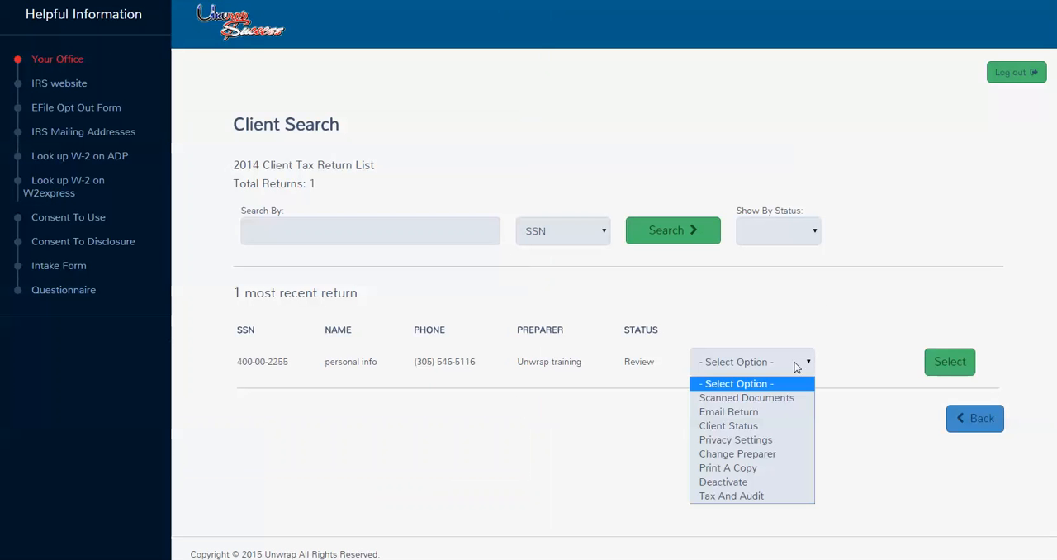
click(772, 395)
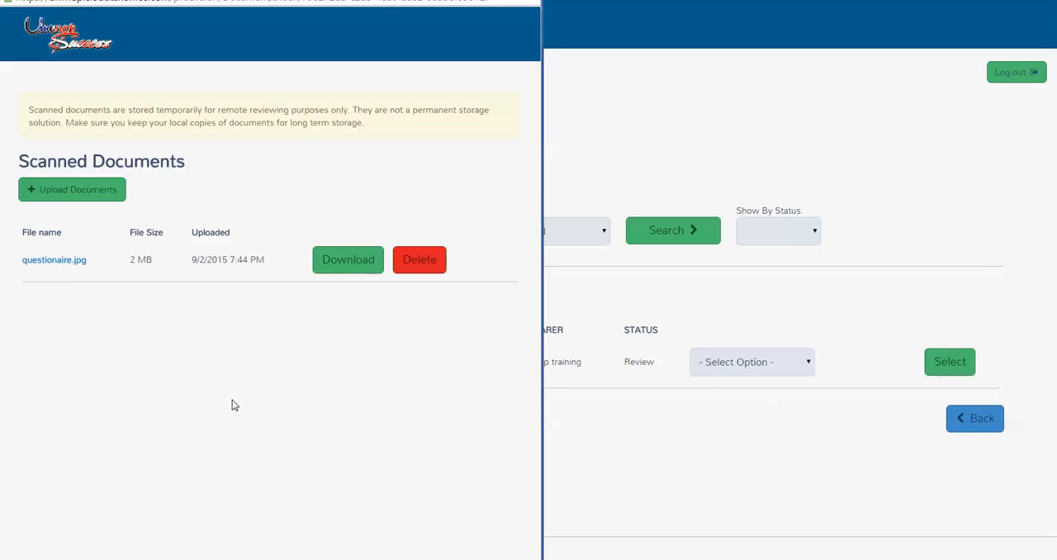
click(55, 261)
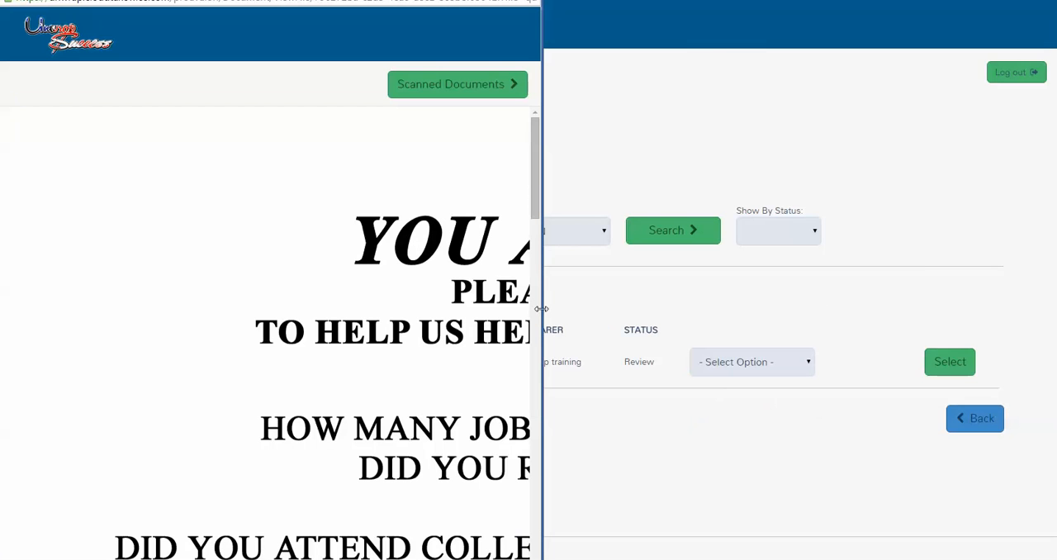
drag(539, 309, 977, 337)
scroll(677, 338, down, 5)
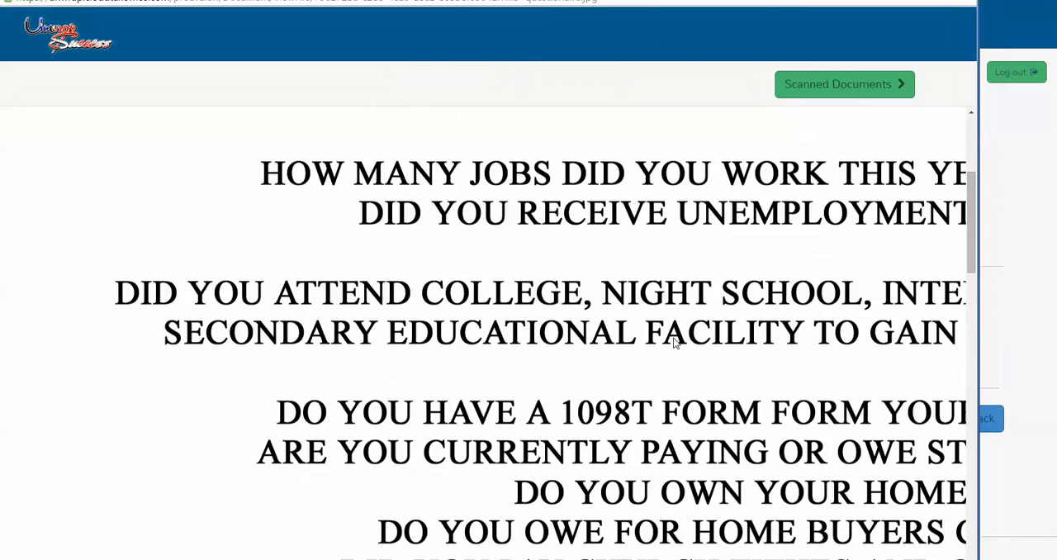
ctrl+scroll(676, 347, down, 6)
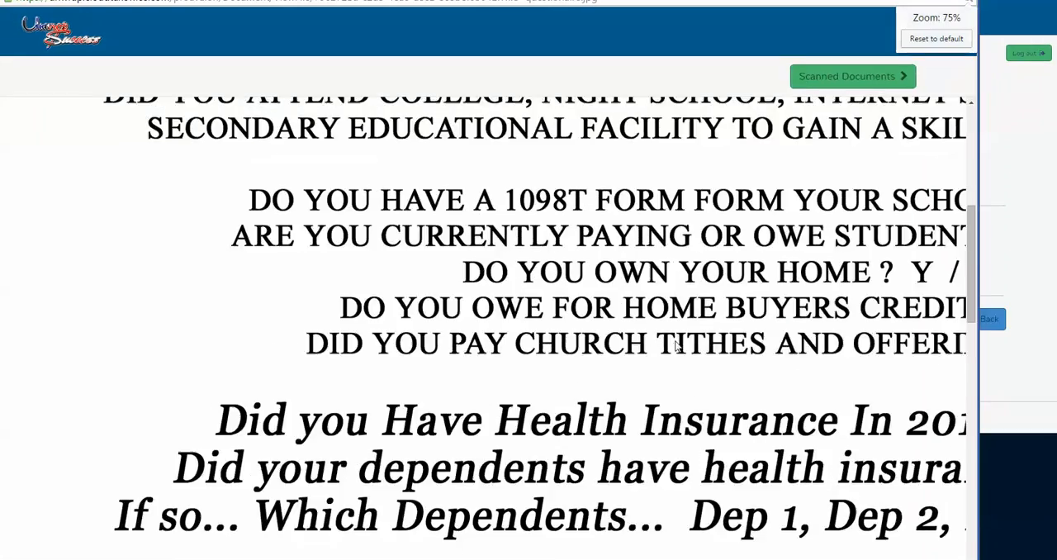
ctrl+scroll(674, 347, up, 1)
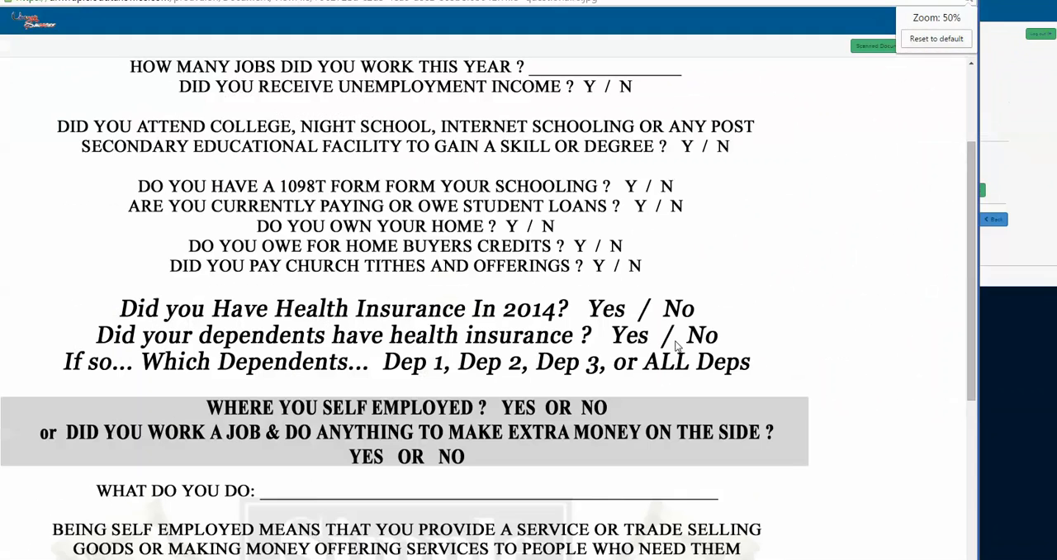
ctrl+scroll(675, 346, down, 1)
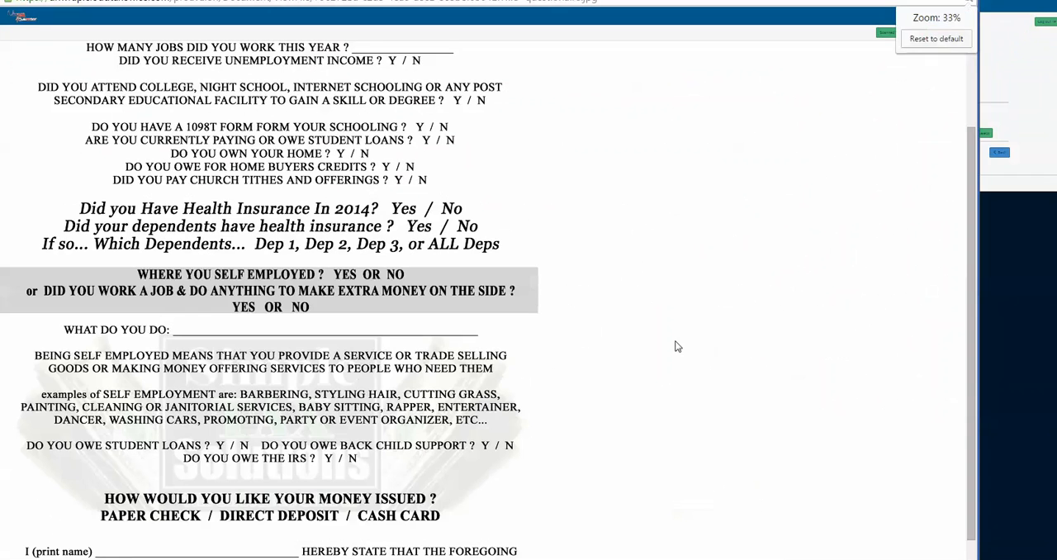
click(964, 1)
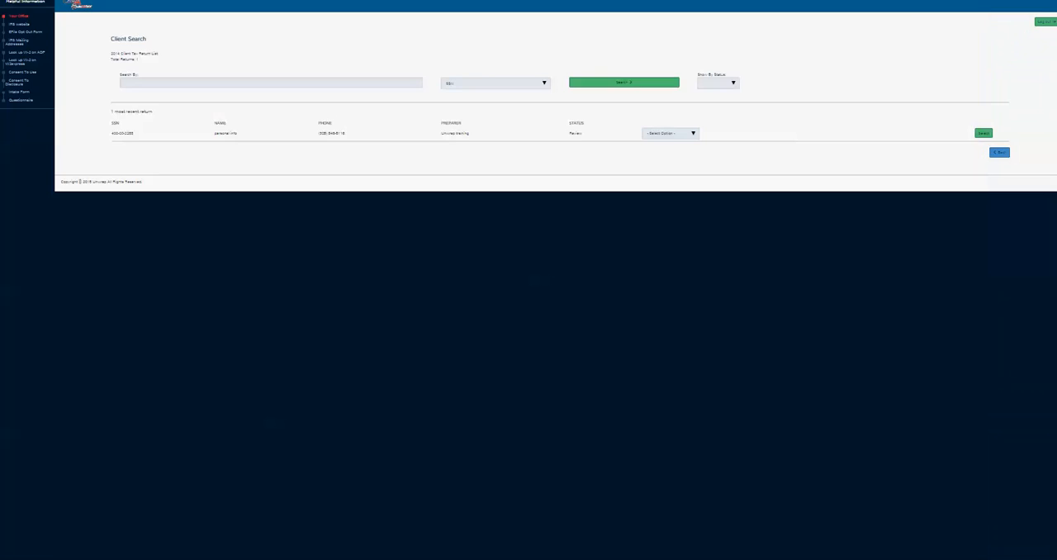
Step: Start an Email Return for the client's return and fill in the recipient's and the sender's e-mail addresses
ctrl+scroll(484, 157, up, 3)
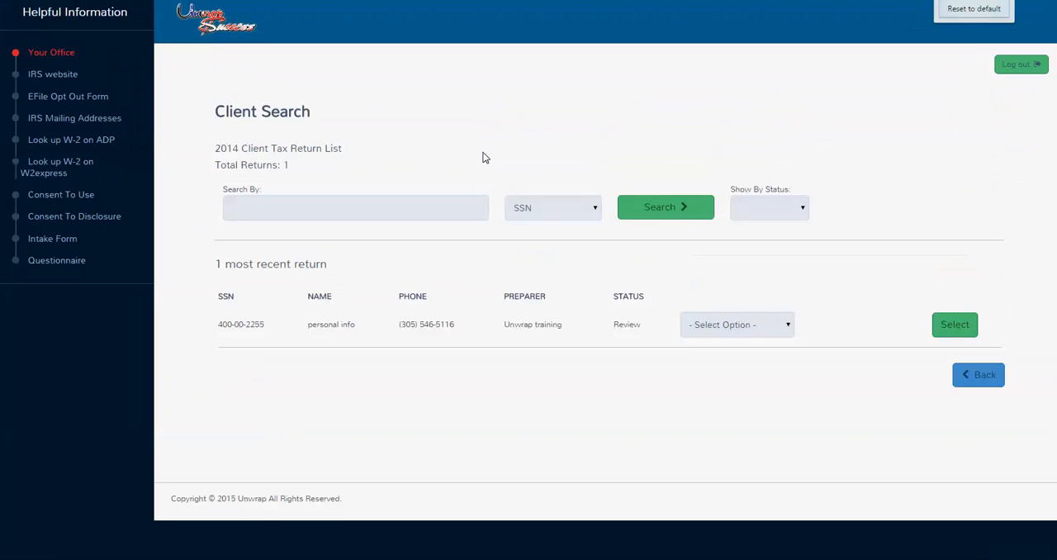
ctrl+scroll(485, 157, up, 1)
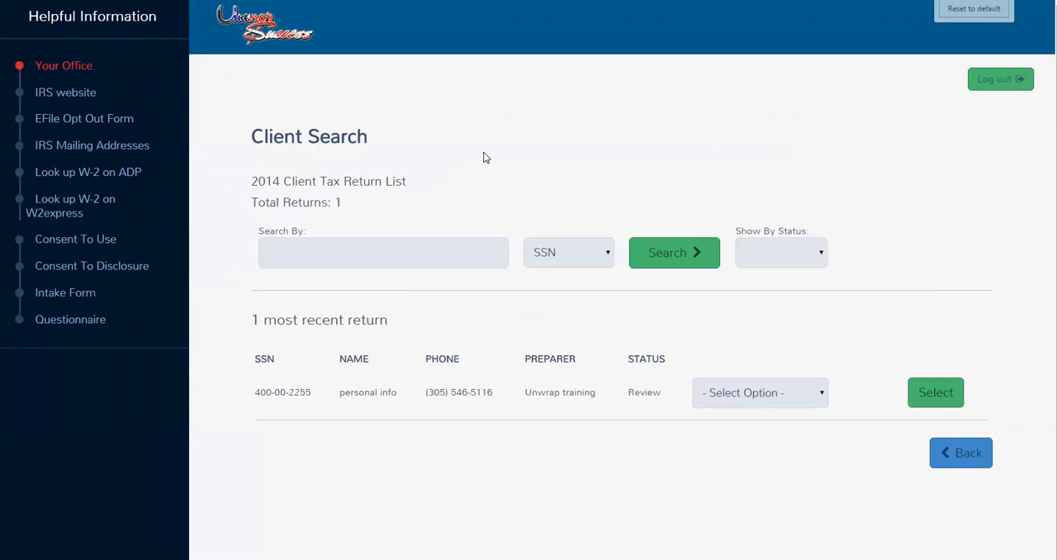
click(810, 393)
click(779, 451)
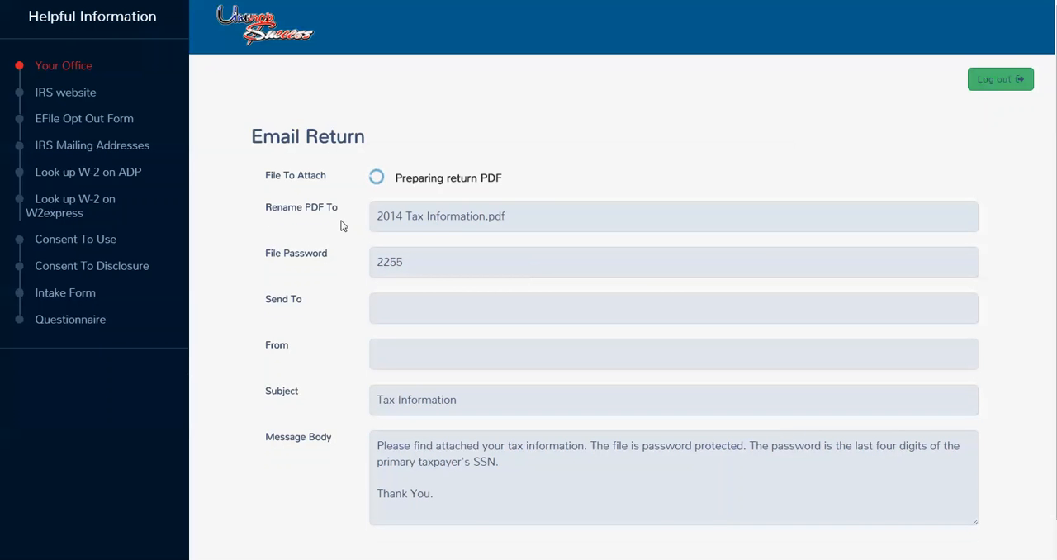
click(391, 309)
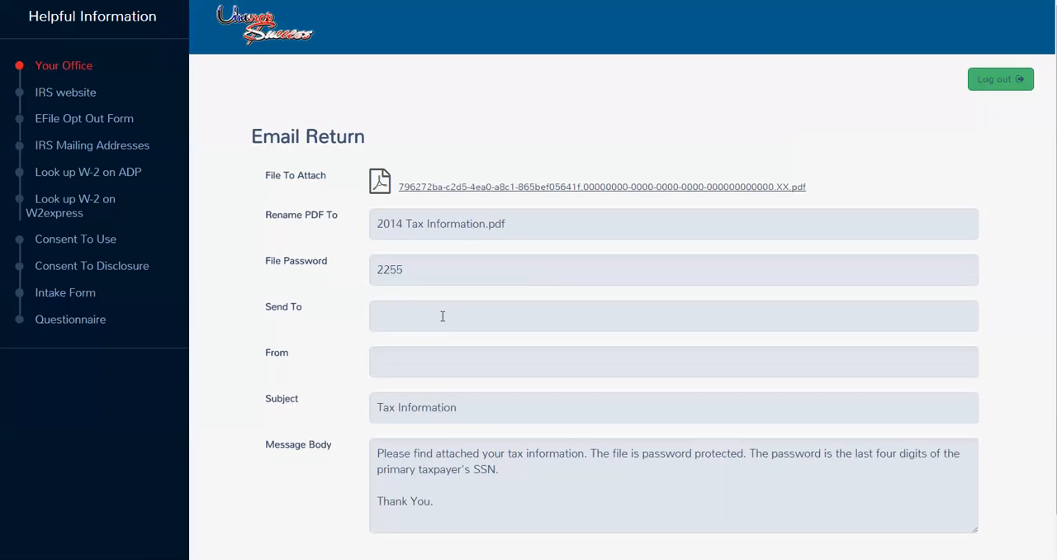
text(email@email.com)
key(Tab)
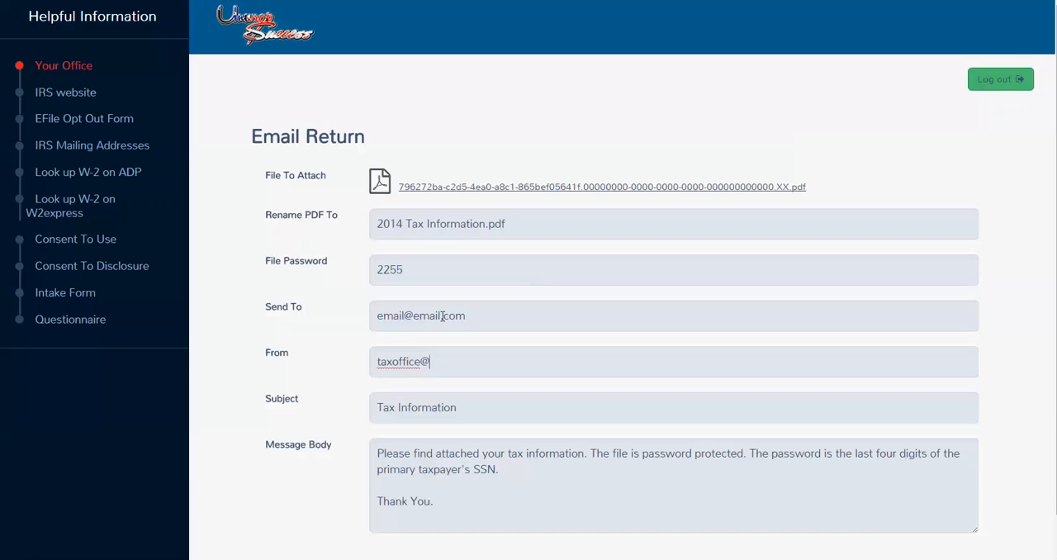
Step: Review the prepared e-mail, including the attached return PDF and the file password field
scroll(935, 527, down, 2)
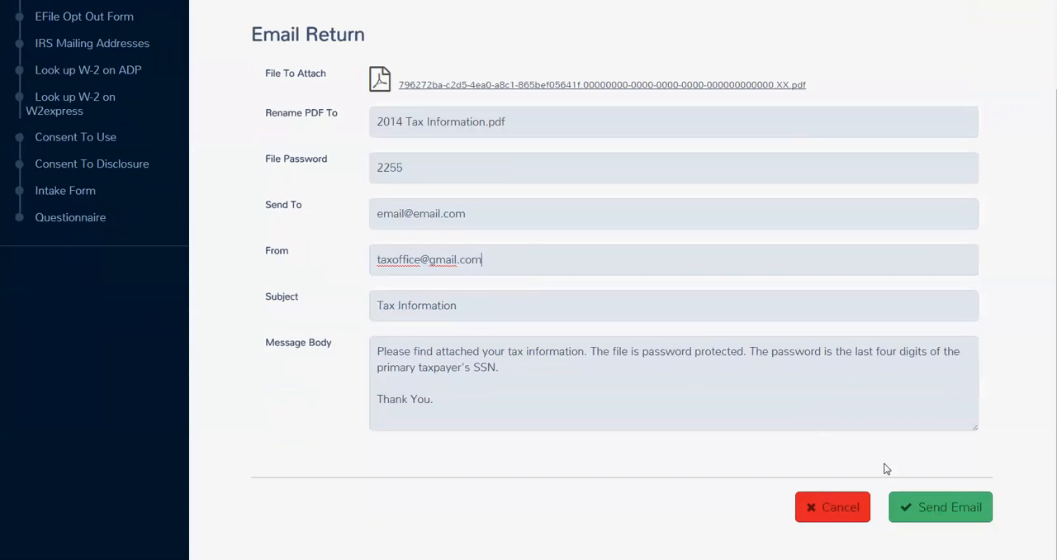
scroll(937, 496, up, 2)
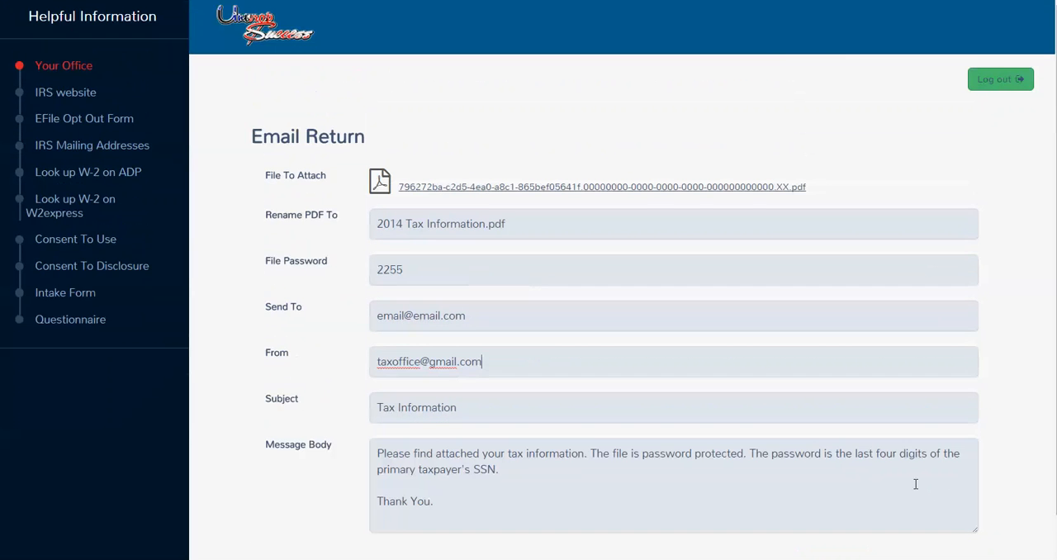
click(648, 188)
drag(403, 270, 371, 270)
Step: Leave the e-mail unsent by logging out of the session, and log back in to the office home page
click(997, 82)
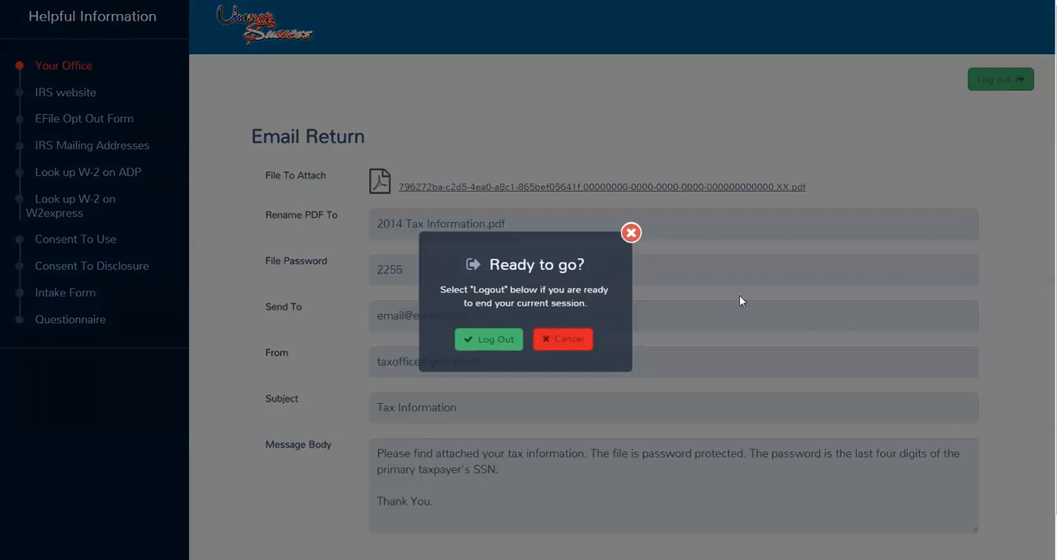
click(472, 341)
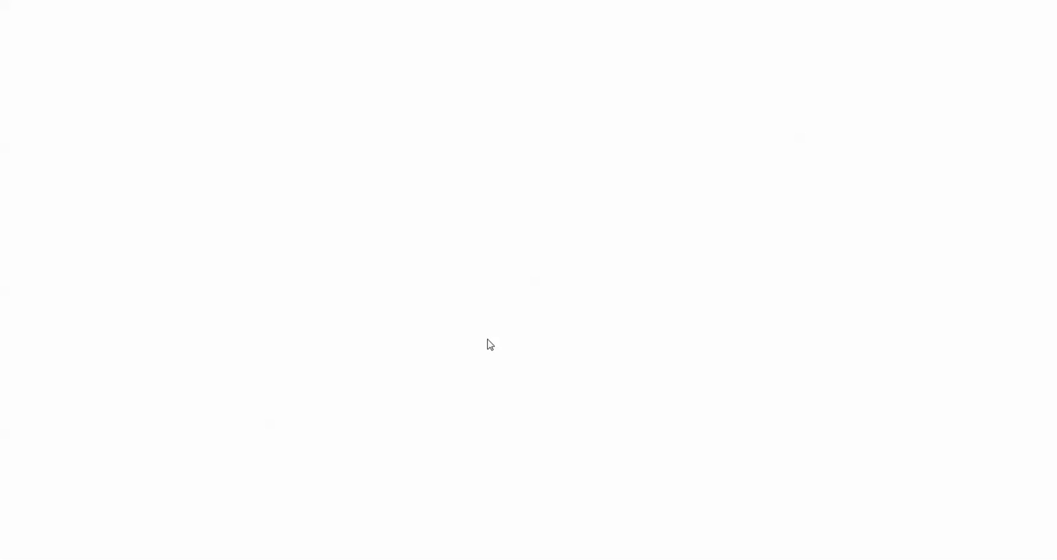
click(329, 281)
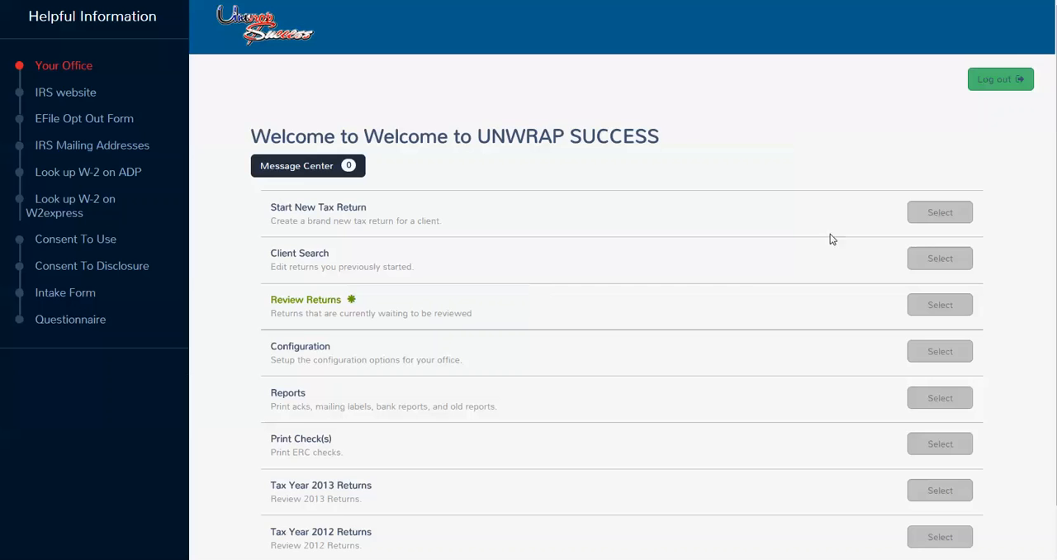
Step: Reopen Client Search, check the management options available for the return, and go back to the office home page
click(941, 257)
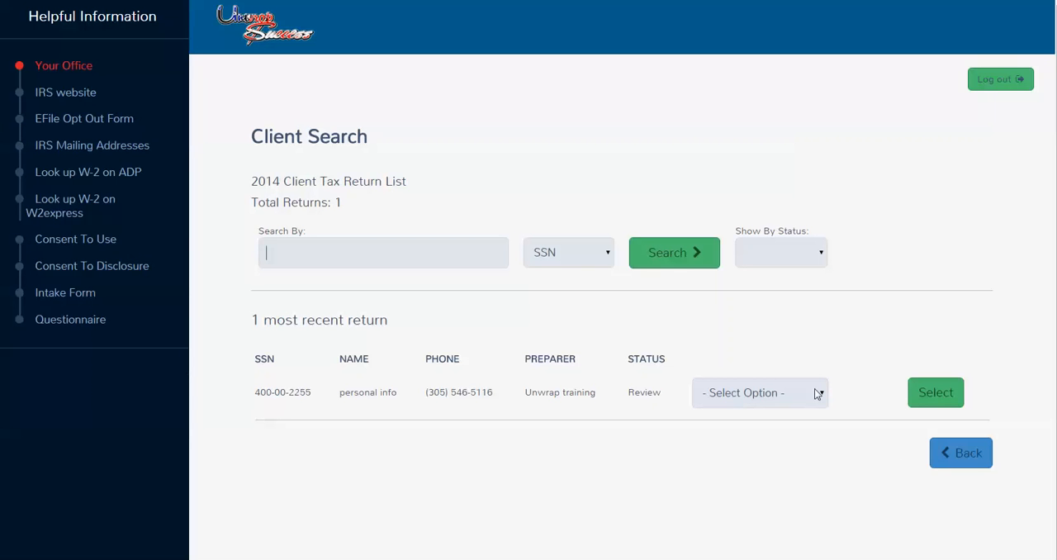
click(816, 394)
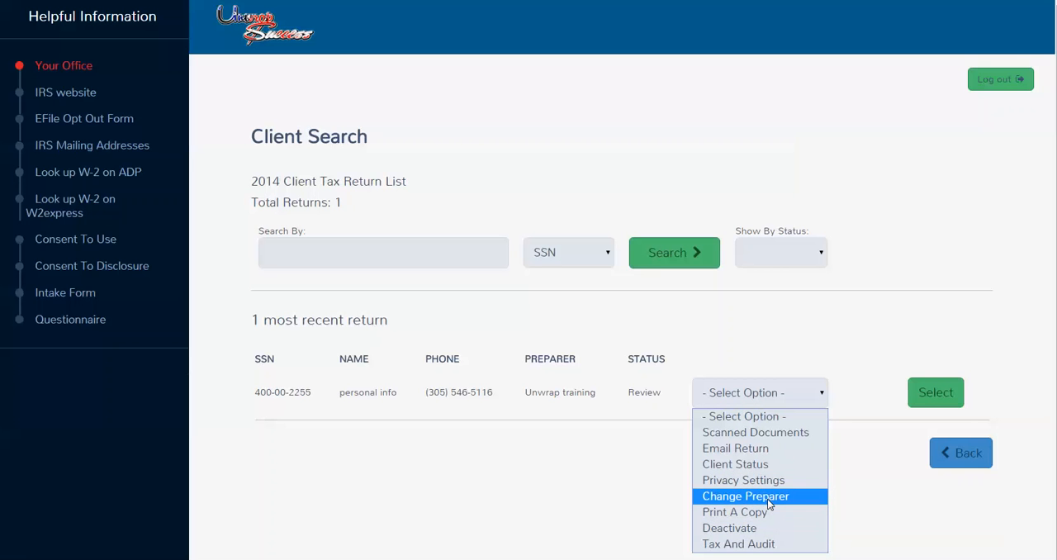
click(553, 477)
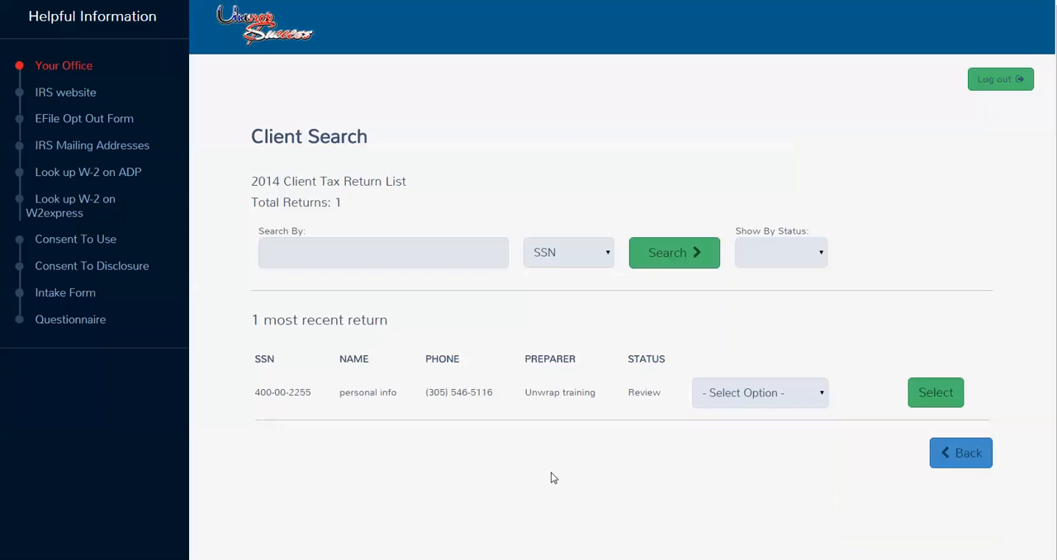
click(963, 464)
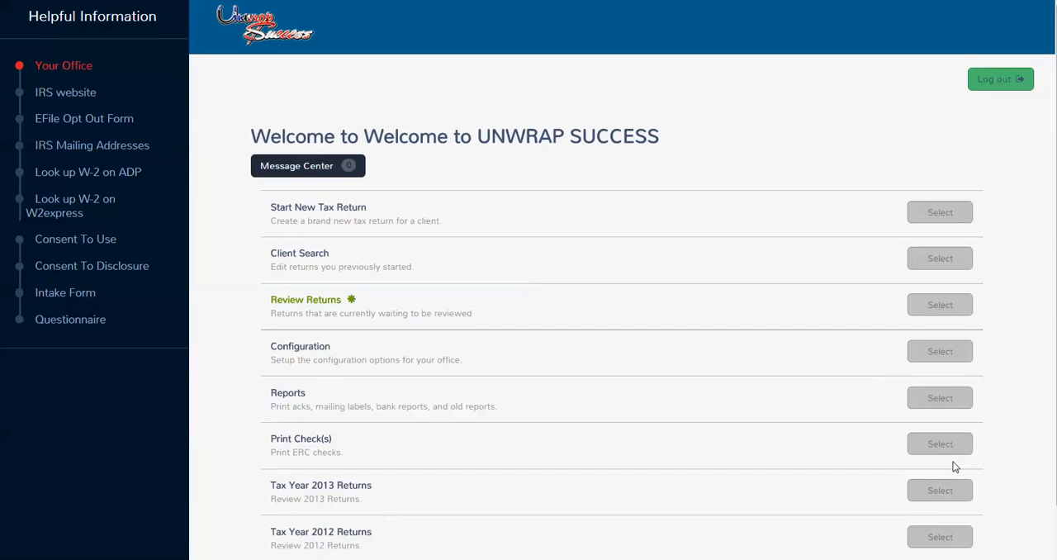